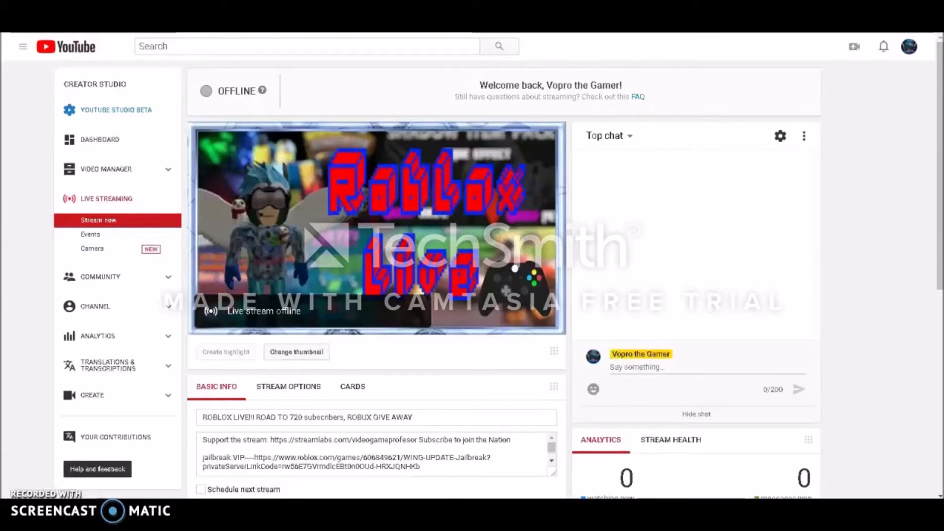
Switch to OBS and run the Auto-Configuration Wizard, optimizing just for recording and keeping the default video settings.
key(alt+Tab)
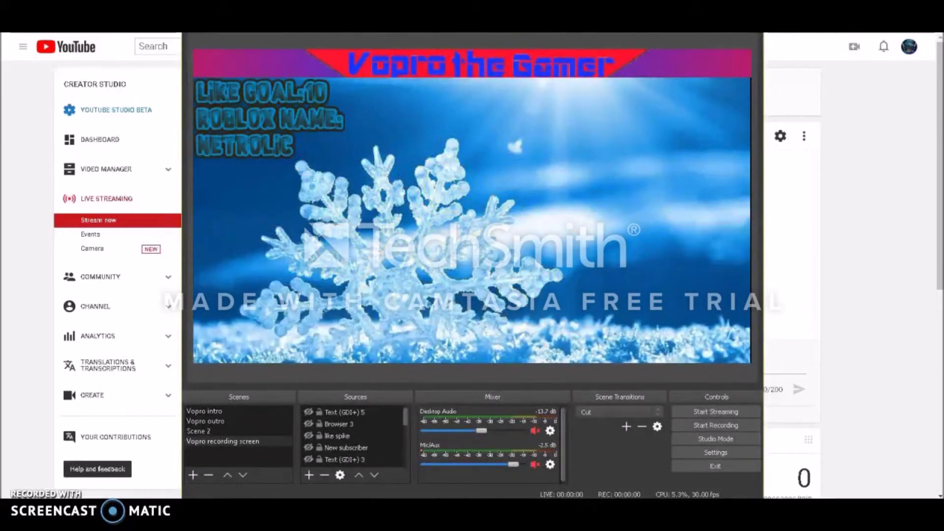
drag(532, 0, 530, 61)
drag(455, 65, 457, 48)
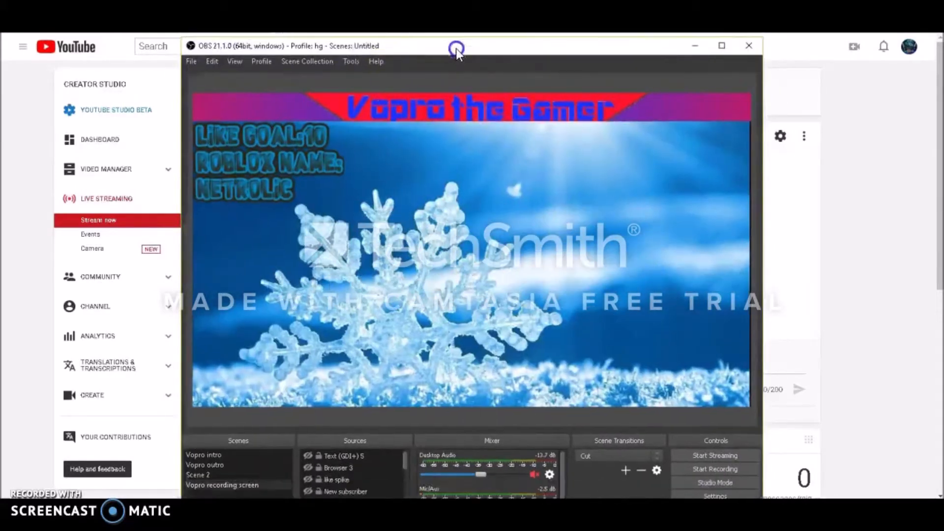
click(361, 62)
click(367, 76)
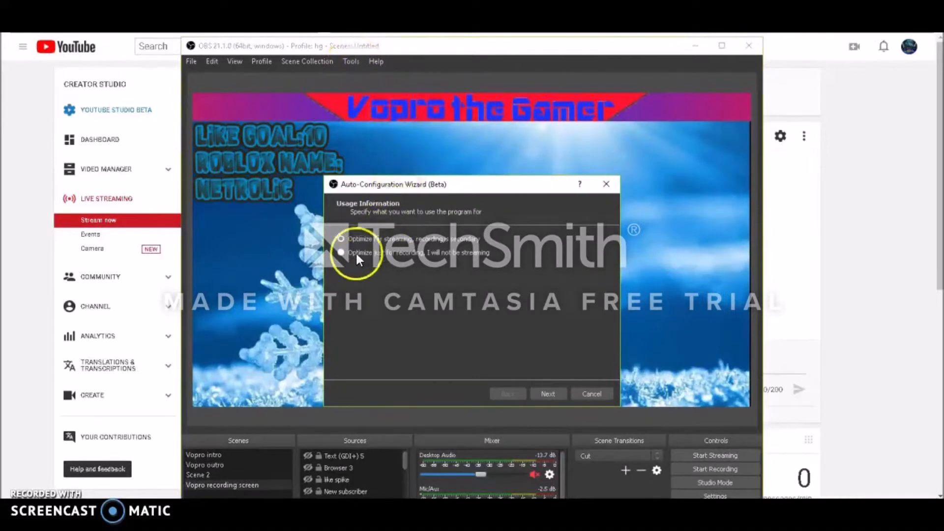
click(397, 252)
click(550, 394)
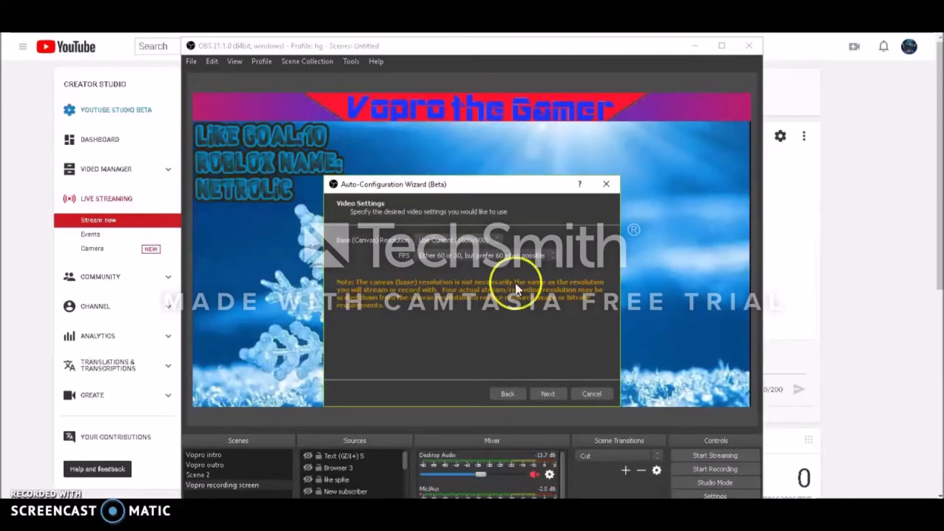
click(554, 399)
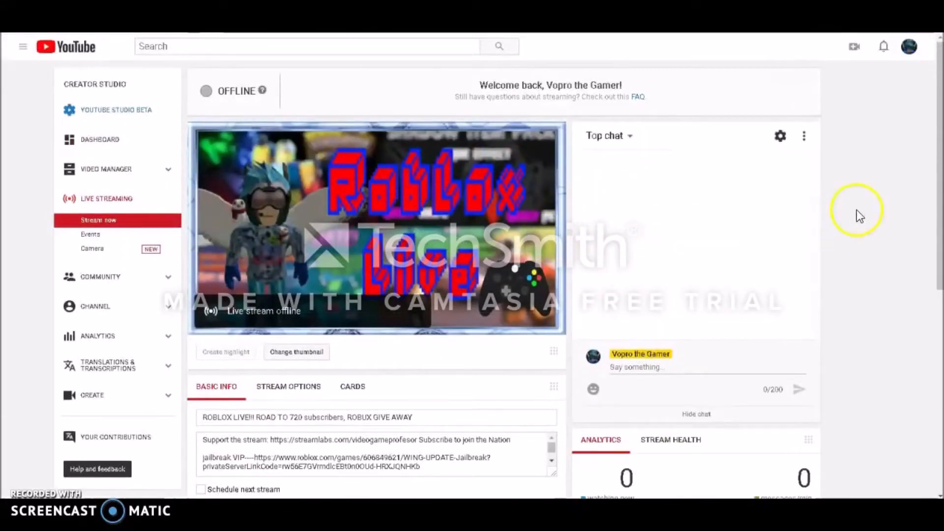
Select the stream name/key in the Encoder Setup section of YouTube's live streaming page.
scroll(925, 201, down, 3)
scroll(243, 416, down, 5)
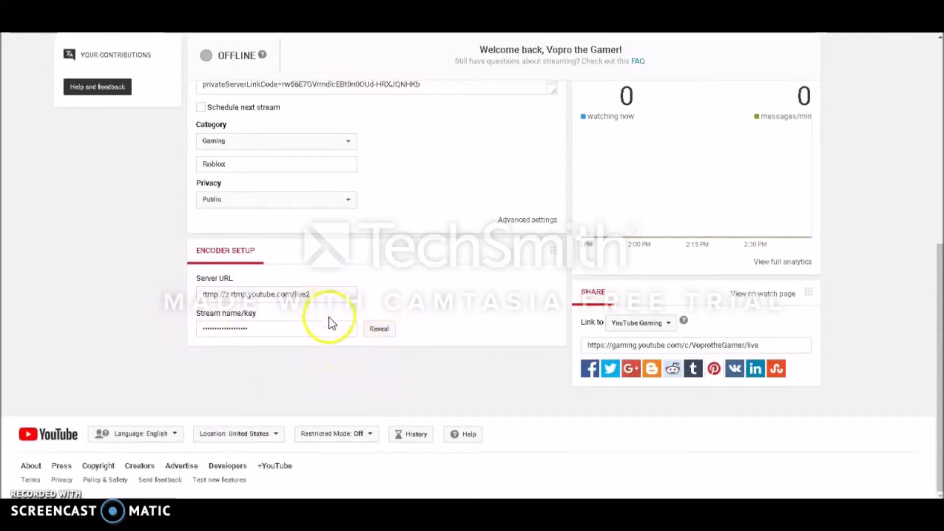
click(305, 332)
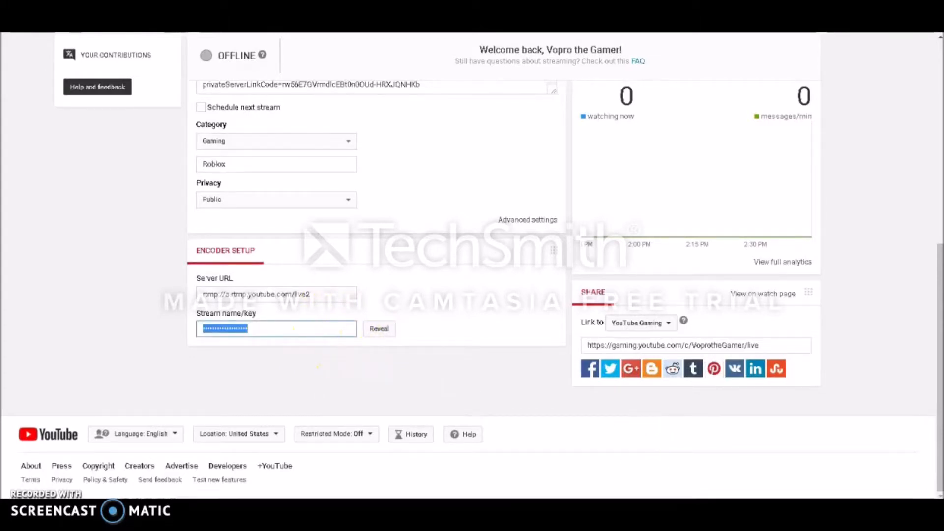
Switch to OBS and open the stream settings.
key(alt+Tab)
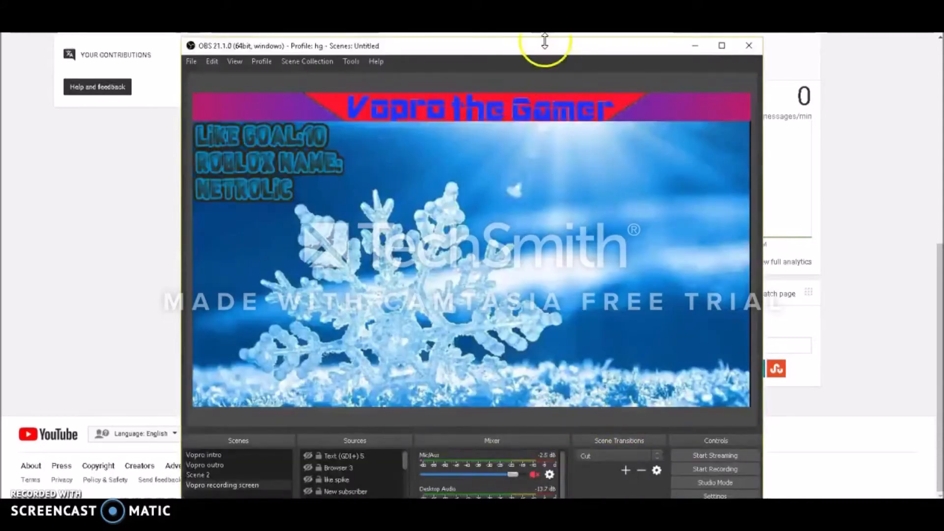
drag(545, 49, 544, 26)
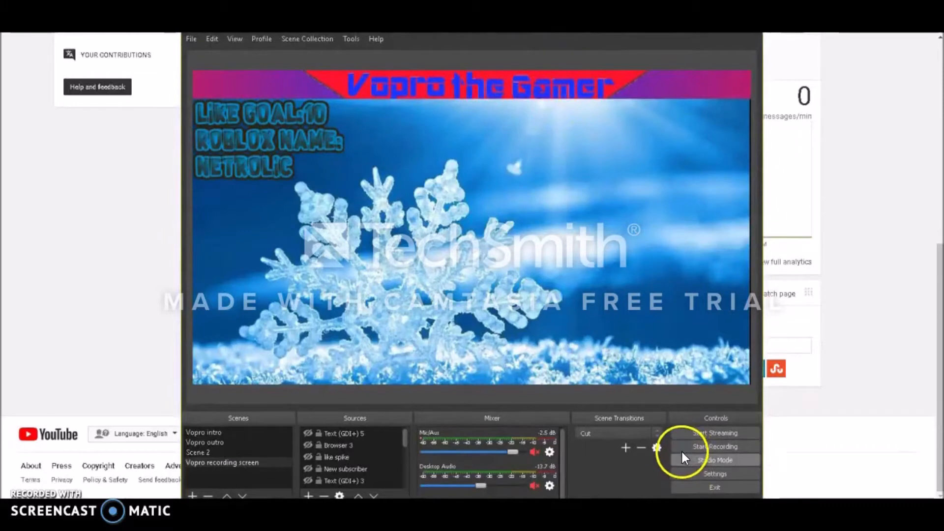
click(681, 475)
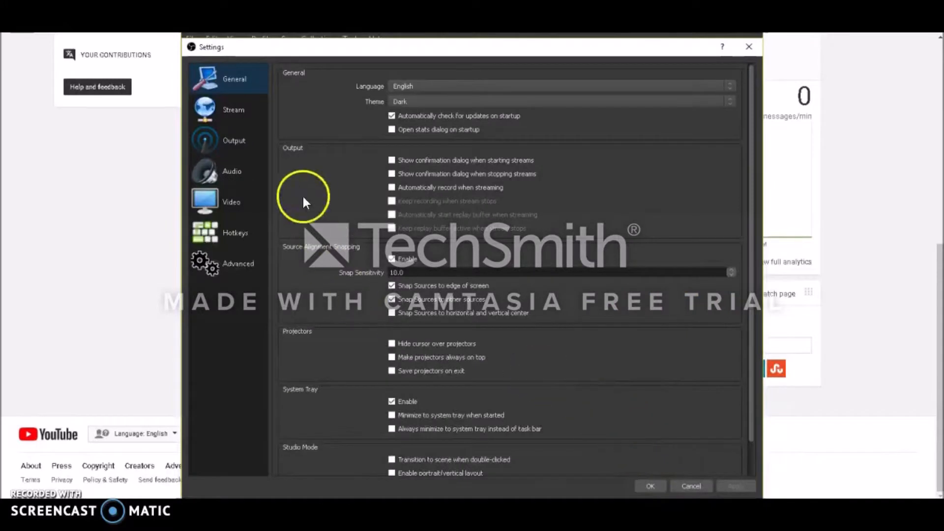
click(232, 117)
Try to replace the existing stream key with the one copied from YouTube, and clear the field.
drag(525, 150, 148, 164)
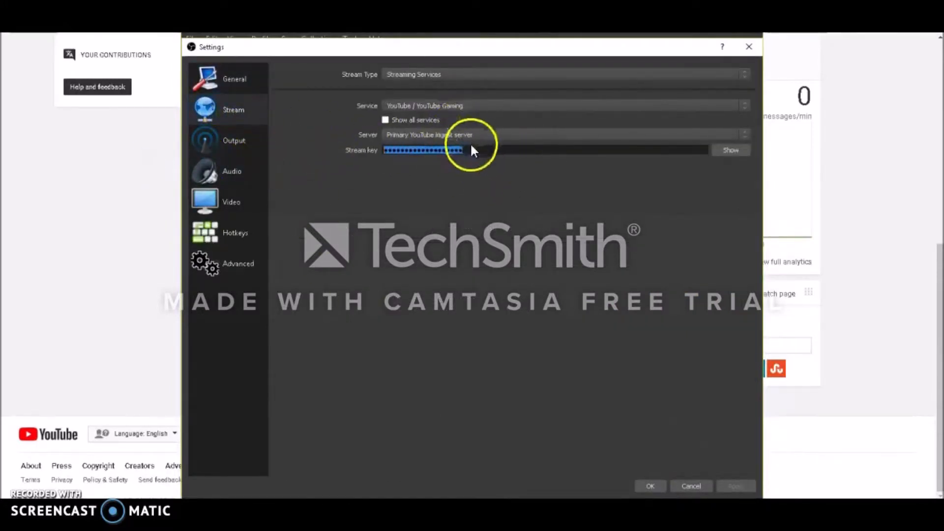
key(Delete)
key(ctrl+v)
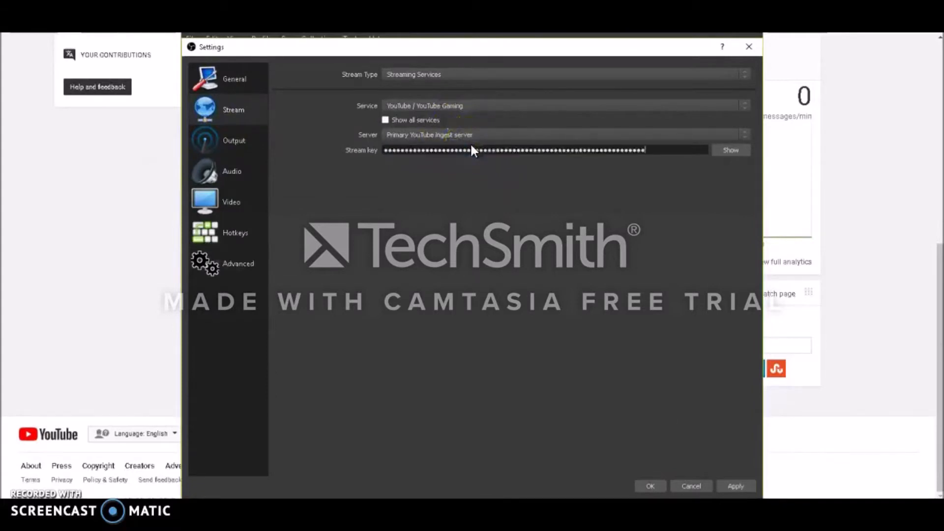
key(BackSpace)
key(BackSpace)
key(BackSpace)
key(BackSpace)
key(BackSpace)
key(BackSpace)
key(BackSpace)
key(BackSpace)
key(BackSpace)
key(BackSpace)
key(BackSpace)
key(BackSpace)
key(BackSpace)
key(BackSpace)
key(BackSpace)
key(BackSpace)
key(BackSpace)
key(BackSpace)
key(BackSpace)
key(BackSpace)
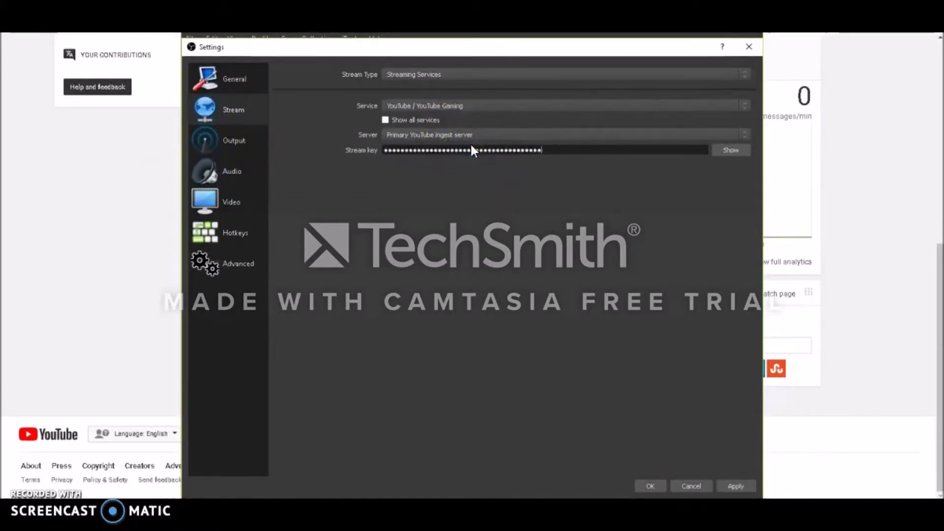
key(ctrl+v)
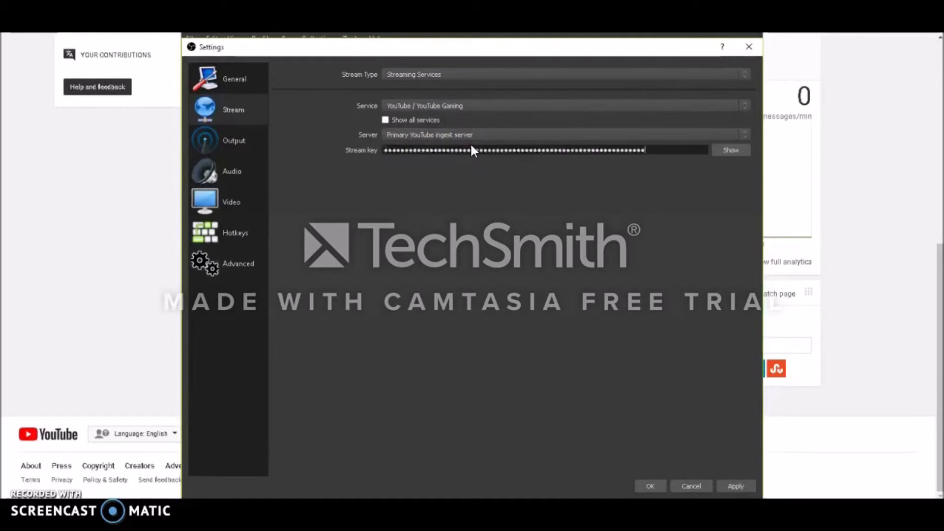
key(BackSpace)
key(BackSpace)
key(BackSpace)
key(BackSpace)
key(BackSpace)
key(BackSpace)
key(BackSpace)
key(BackSpace)
key(BackSpace)
key(BackSpace)
key(BackSpace)
key(BackSpace)
key(ctrl+a)
key(BackSpace)
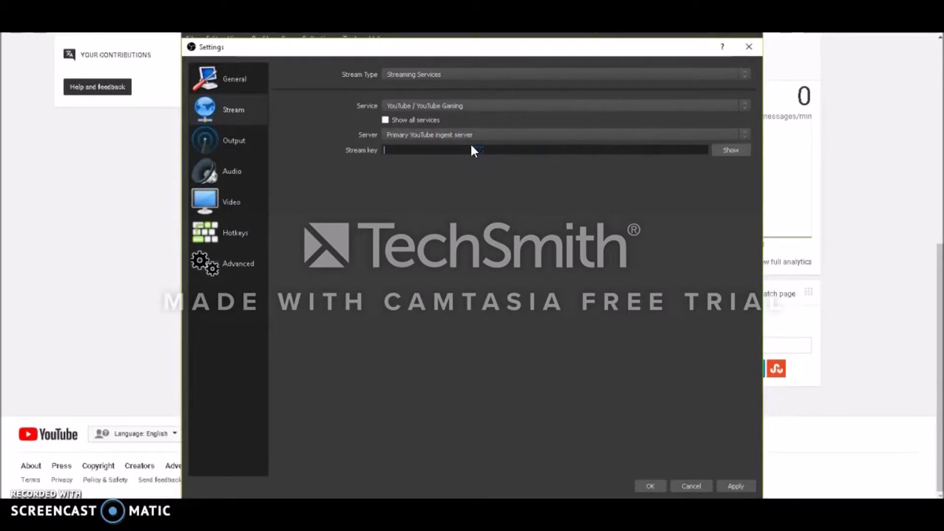
Copy the stream name/key from YouTube again, paste it as the OBS stream key and apply the change.
key(alt+Tab)
click(259, 329)
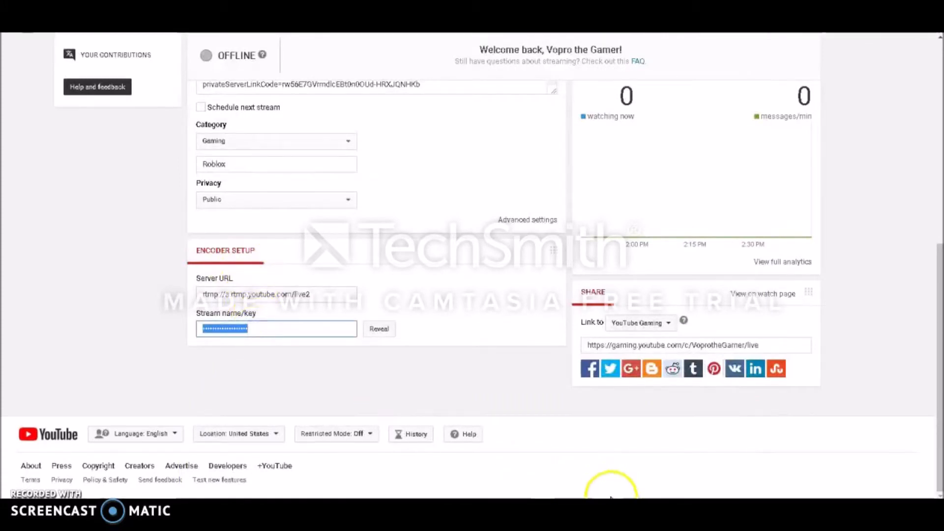
click(484, 511)
key(ctrl+v)
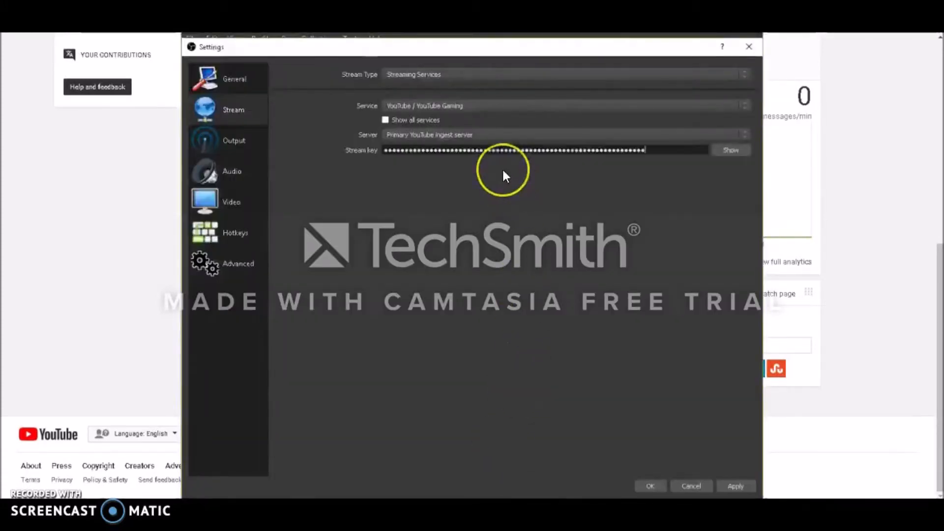
key(ctrl+a)
key(BackSpace)
click(518, 218)
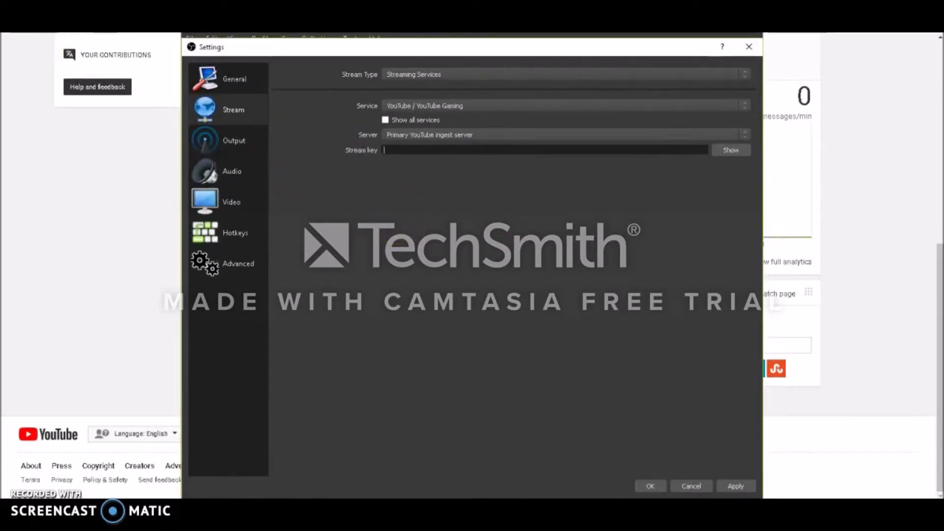
key(ctrl+v)
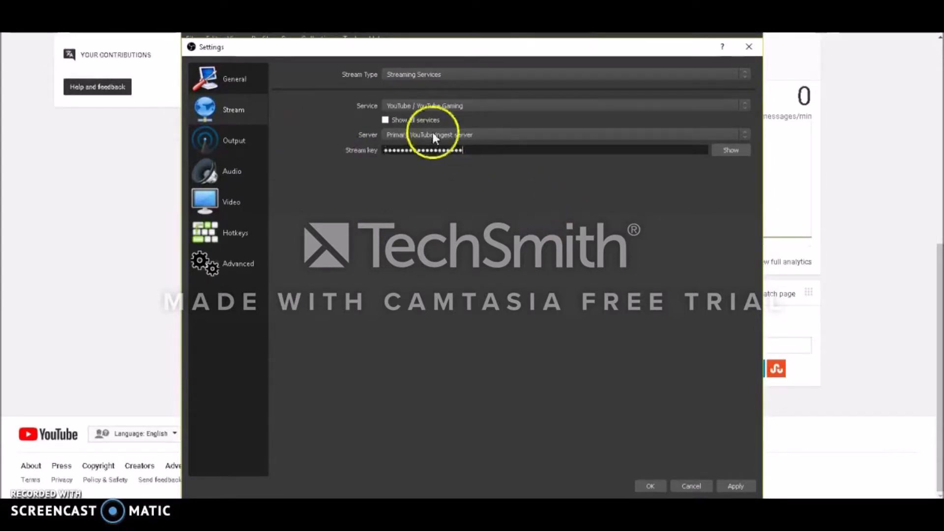
right_click(640, 217)
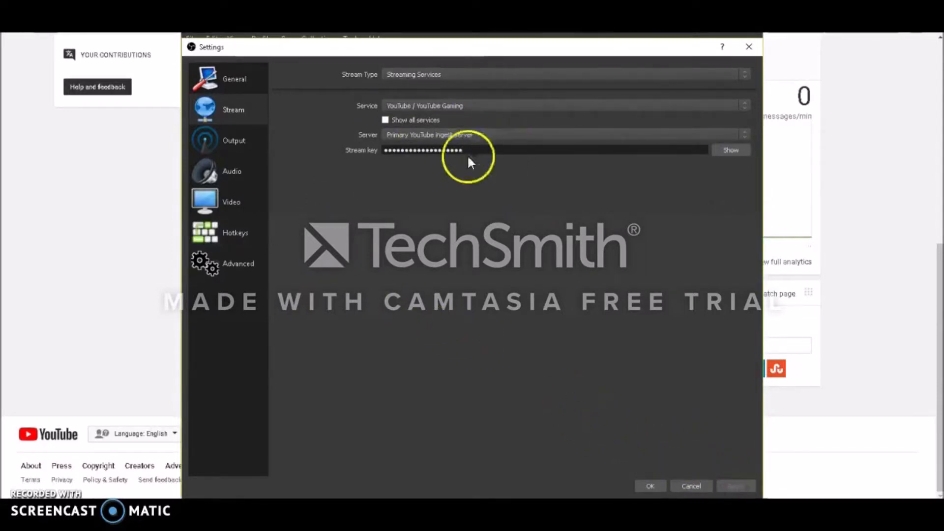
Open the hotkey settings and look through the whole list, from streaming and recording to the audio sources.
click(226, 235)
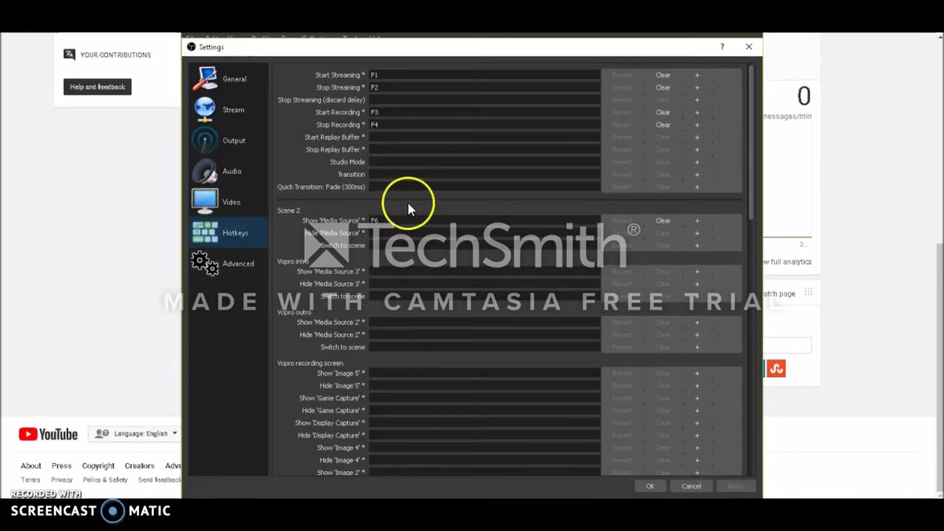
click(386, 173)
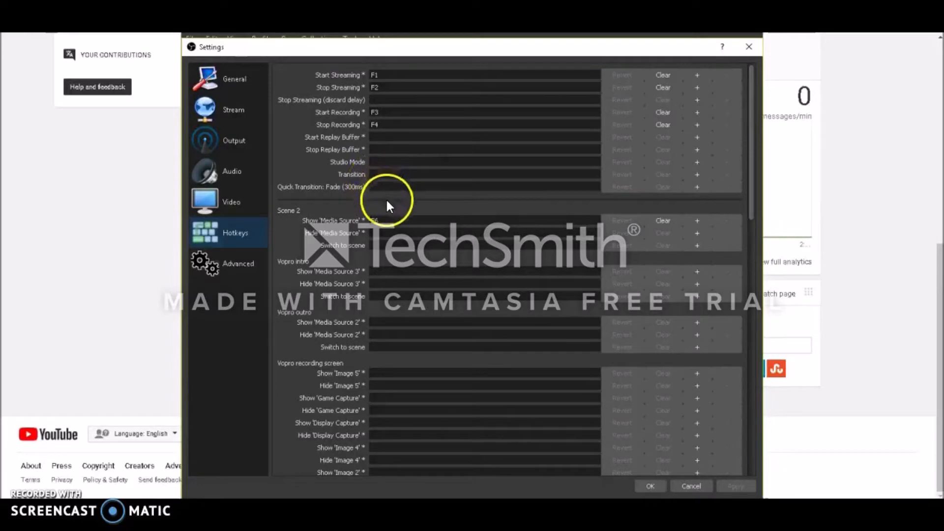
click(367, 212)
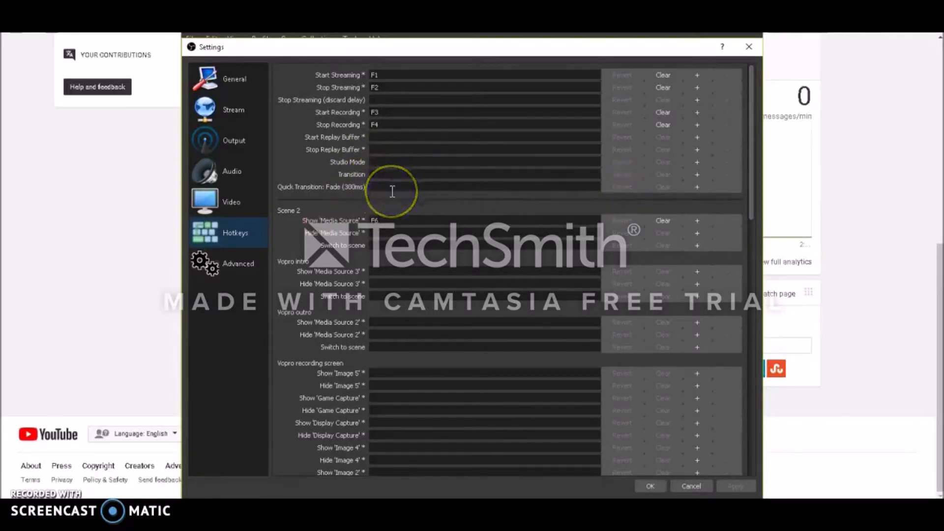
scroll(393, 191, down, 15)
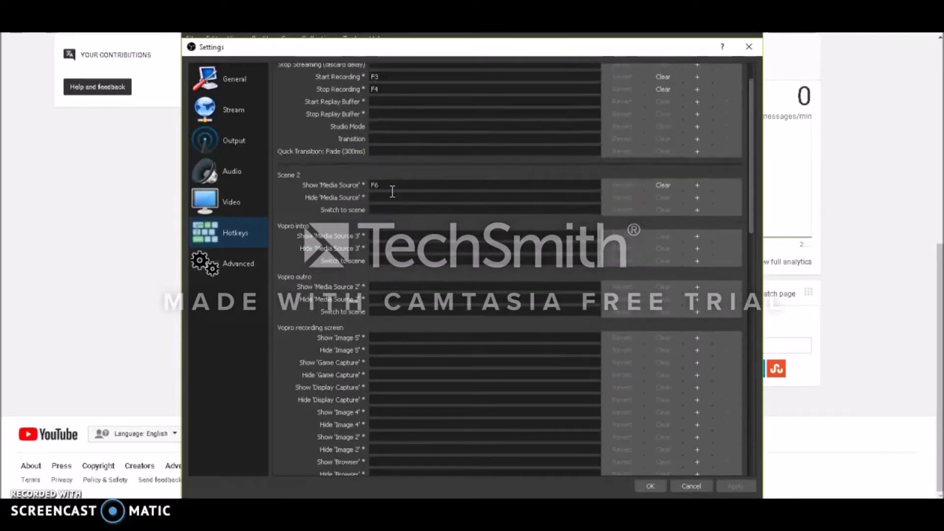
scroll(392, 200, down, 3)
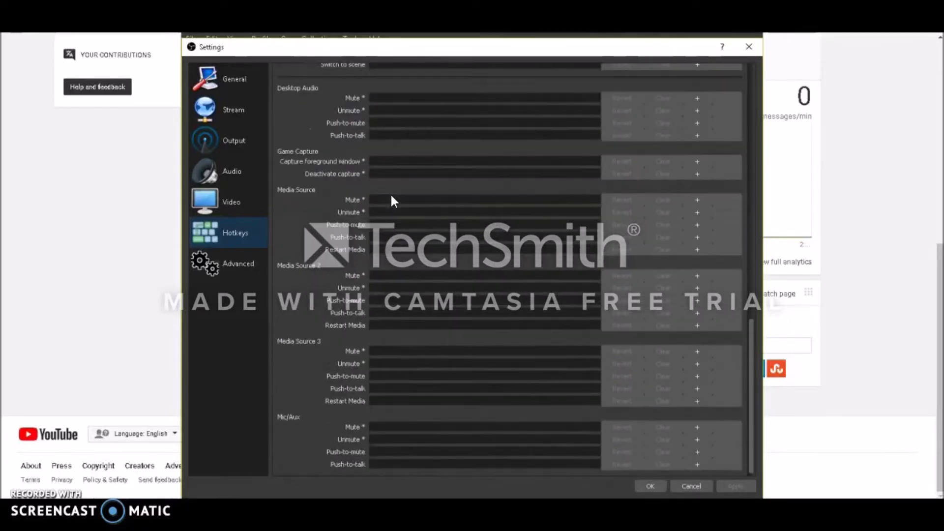
scroll(392, 199, up, 15)
scroll(393, 200, up, 2)
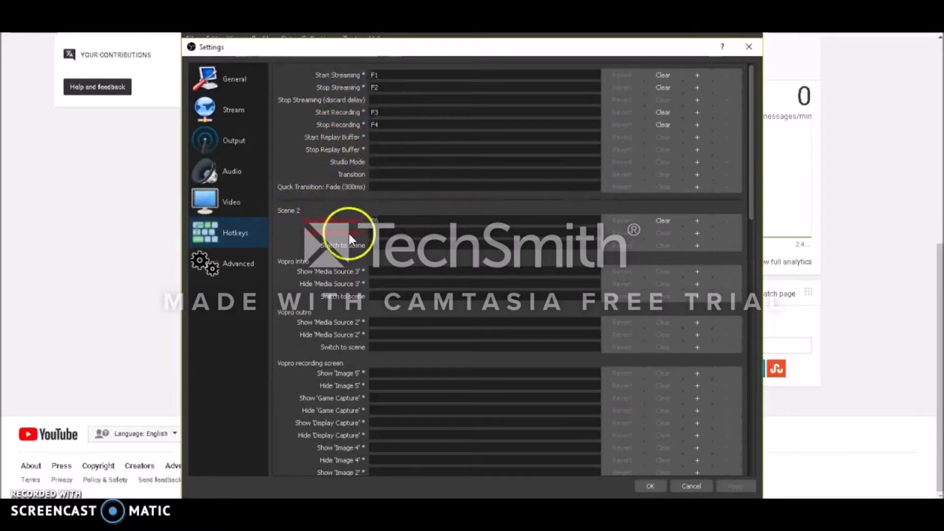
Examine the scene, source, streaming and recording hotkeys, and return to the stream settings.
scroll(309, 330, down, 1)
scroll(309, 326, down, 3)
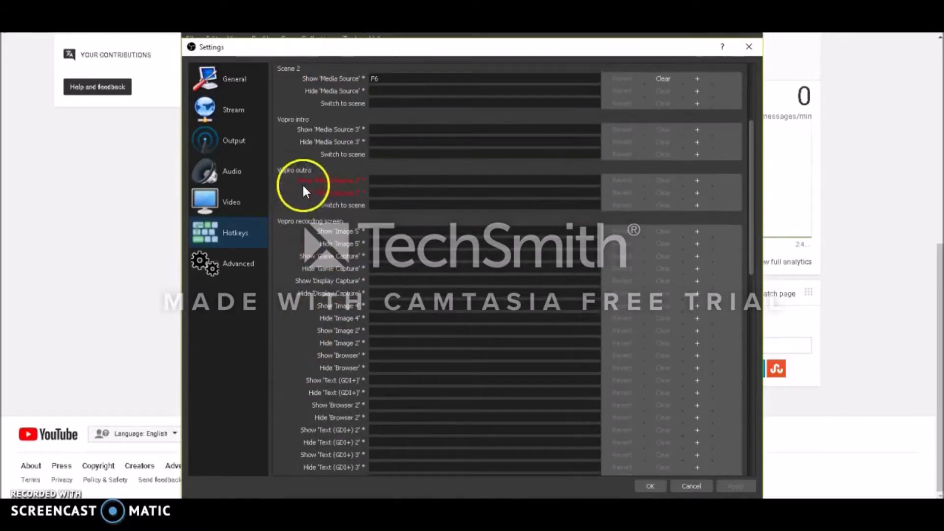
scroll(282, 339, down, 4)
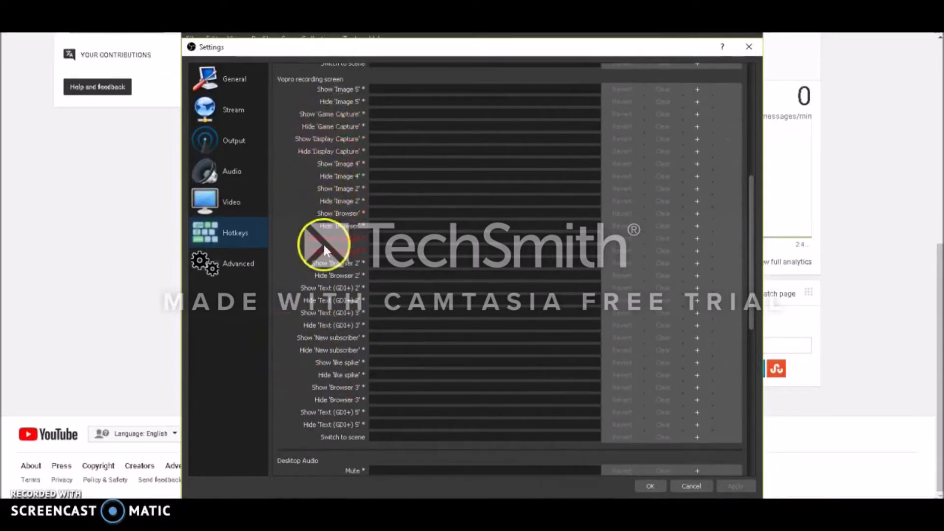
scroll(319, 246, up, 8)
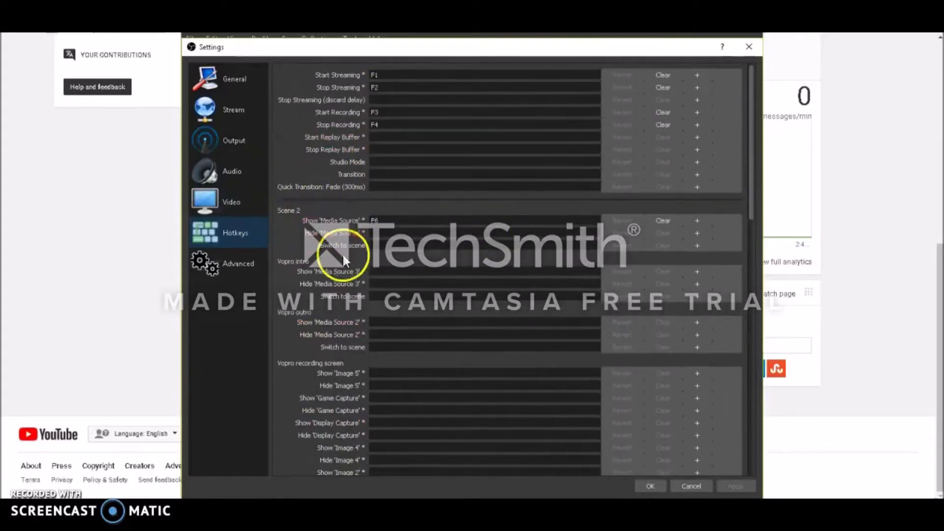
scroll(361, 279, down, 1)
scroll(362, 276, down, 1)
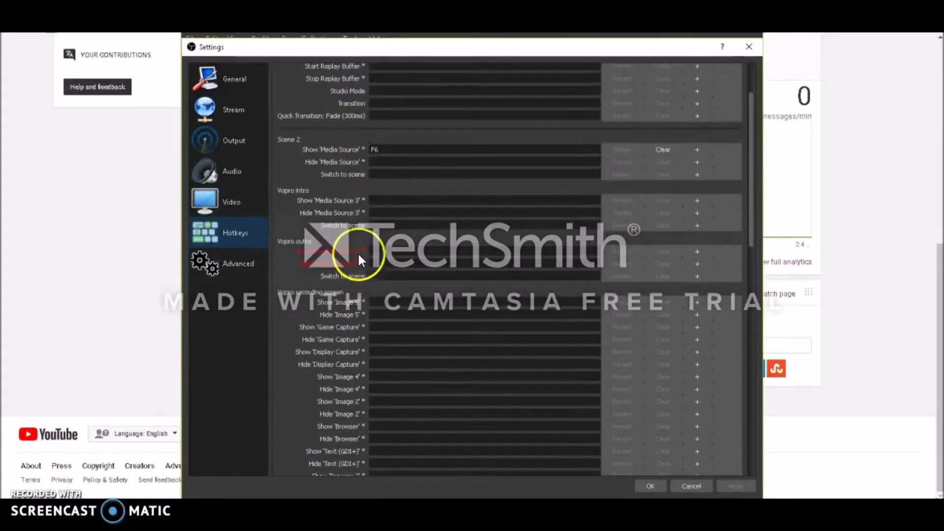
scroll(361, 258, down, 3)
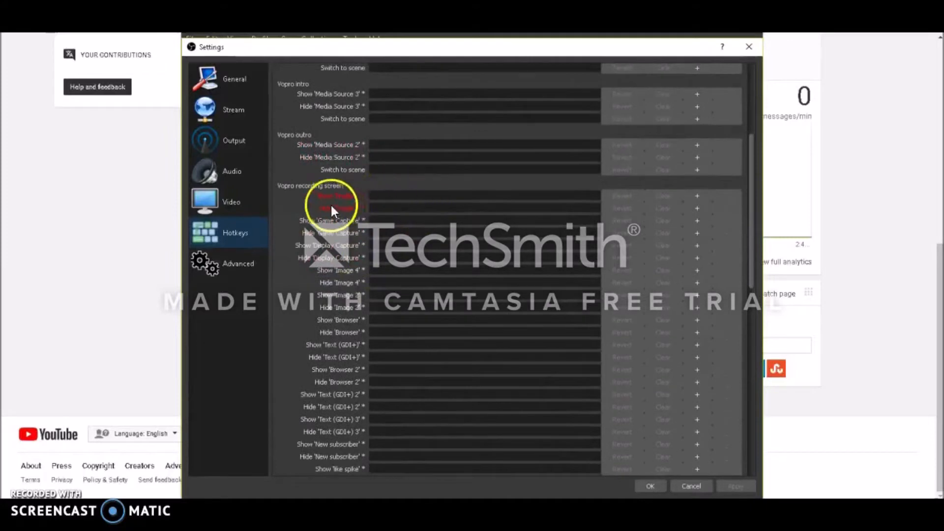
scroll(408, 231, down, 12)
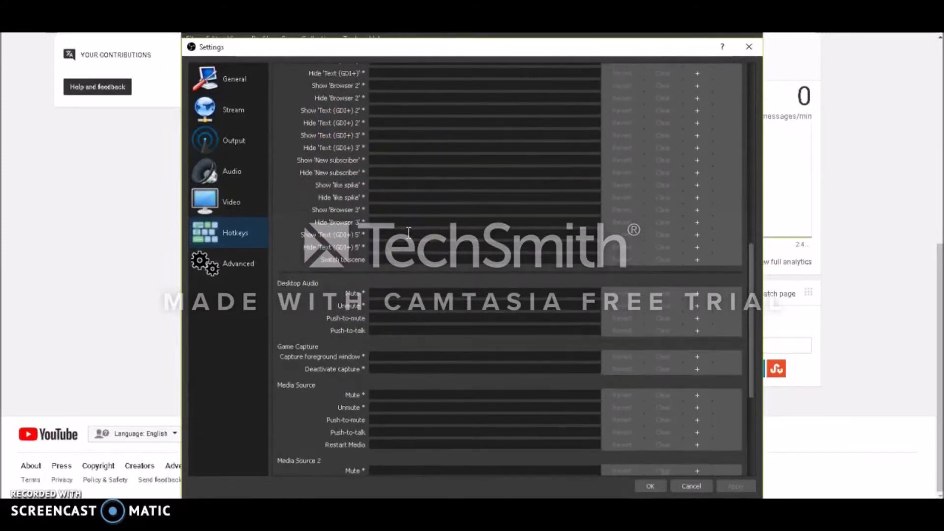
scroll(409, 232, up, 15)
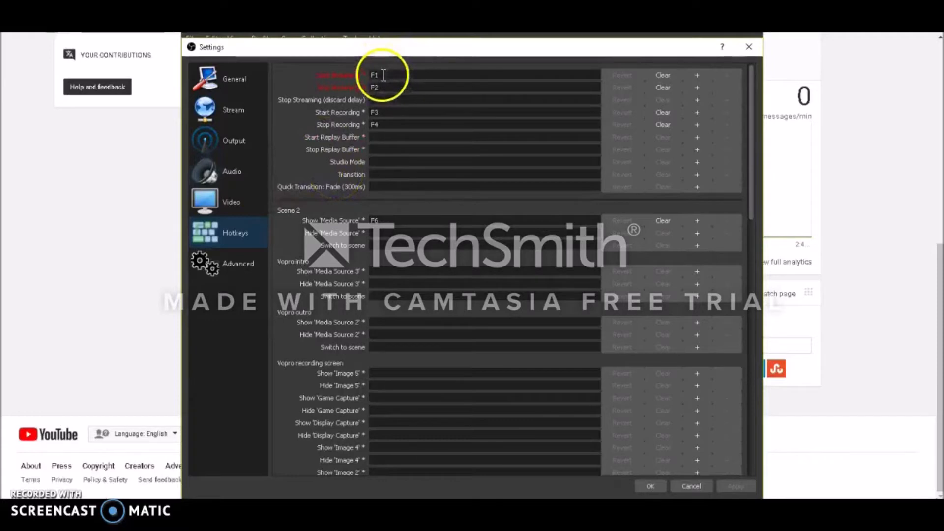
click(382, 123)
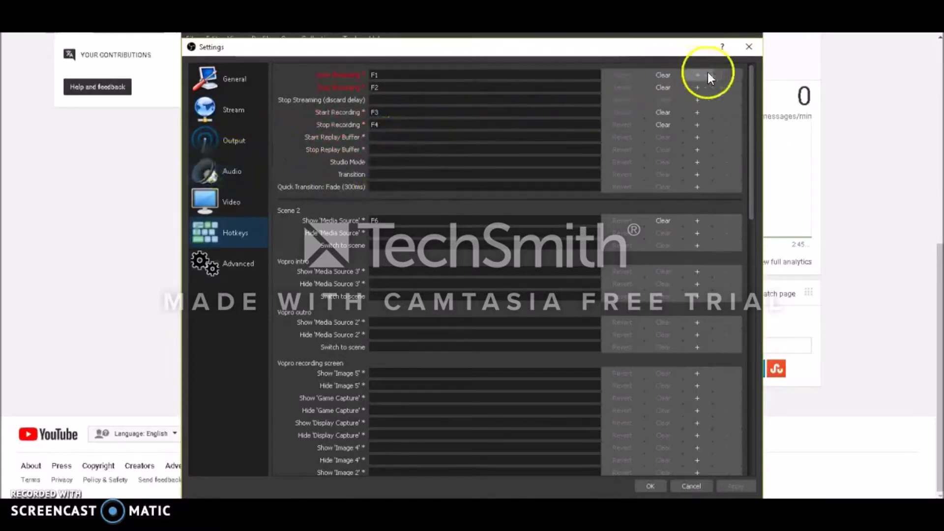
click(238, 118)
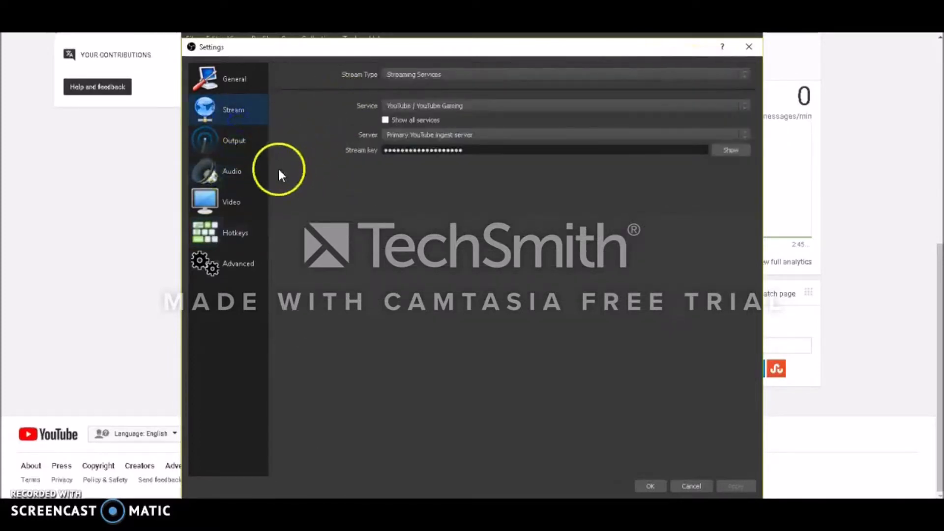
Look at the video resolution settings, close the settings, and open and dismiss the Auto-Configuration Wizard.
click(225, 211)
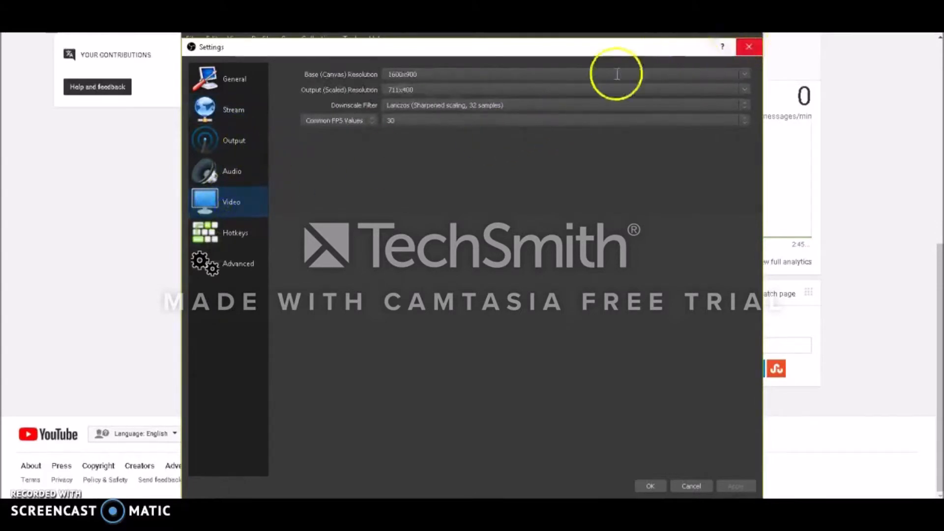
click(749, 48)
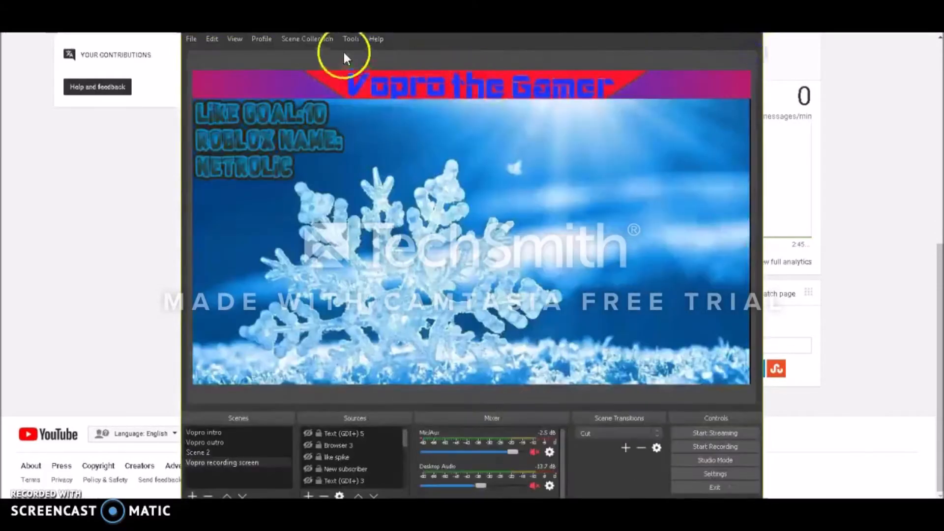
click(348, 37)
click(357, 55)
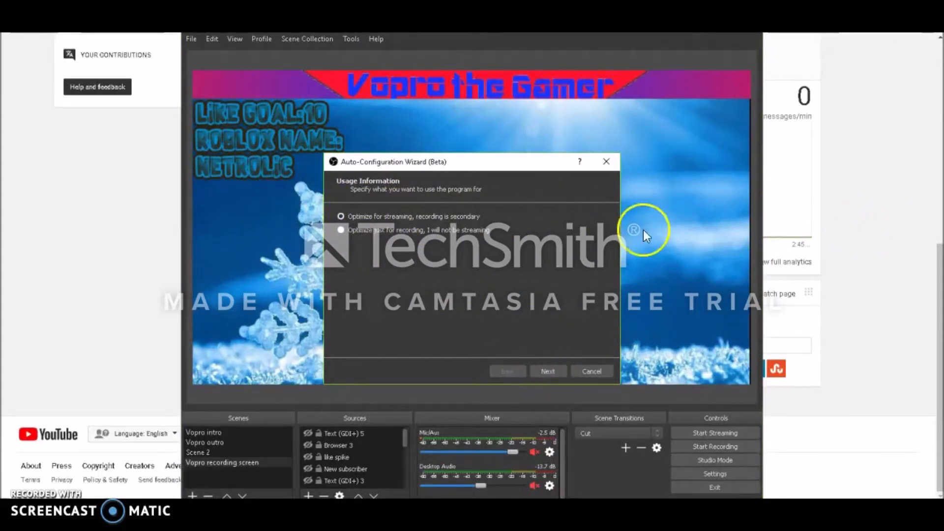
click(606, 161)
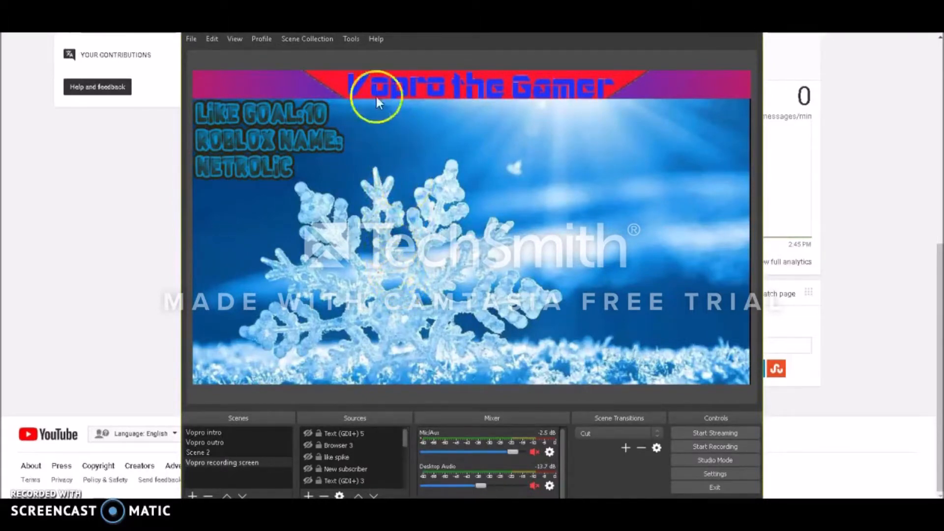
Nudge the "Vopro the Gamer" banner into place along the upper edge of the preview and deselect it.
drag(418, 91, 446, 94)
drag(526, 85, 491, 93)
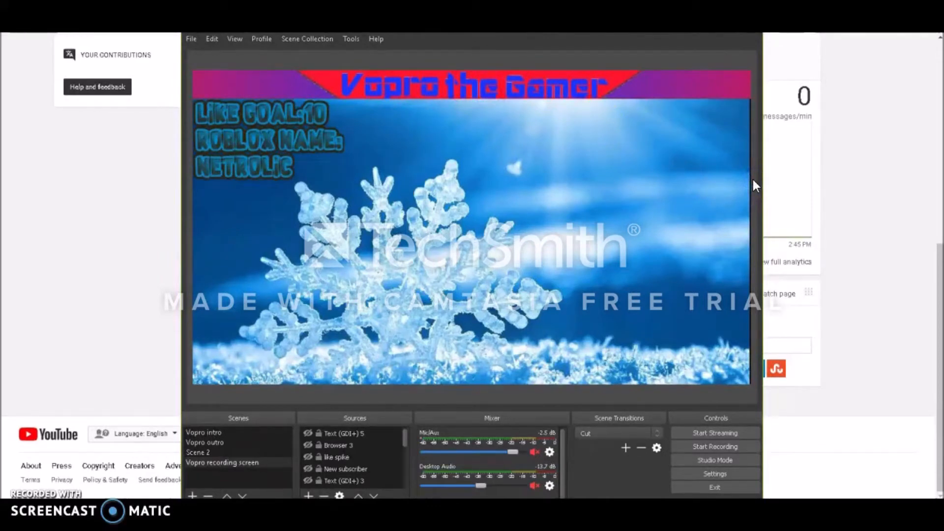
mouse_move(492, 96)
mouse_down()
mouse_move(506, 172)
mouse_move(465, 110)
mouse_move(477, 91)
mouse_up()
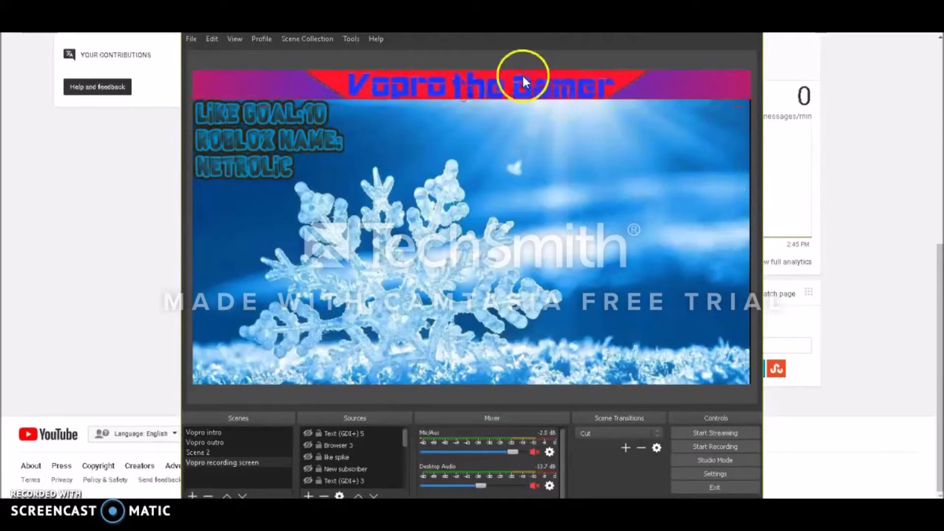
drag(473, 74, 474, 72)
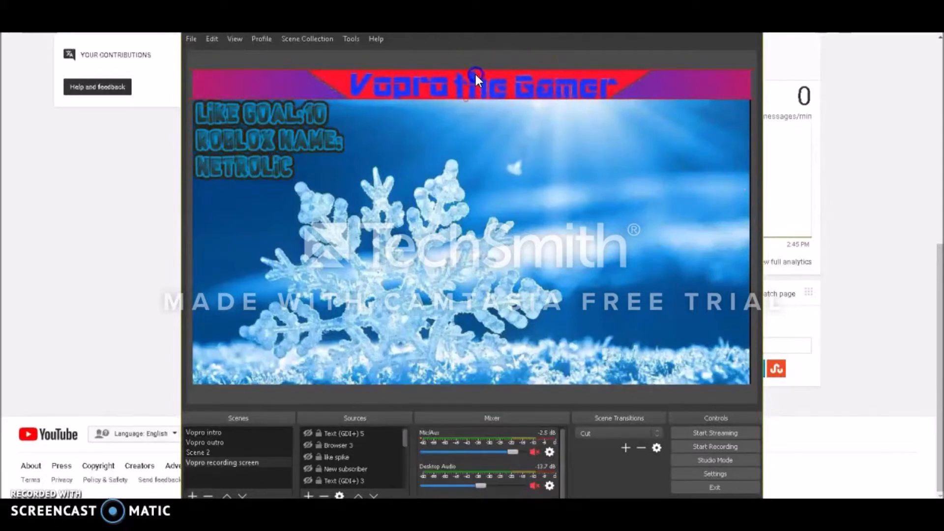
click(755, 187)
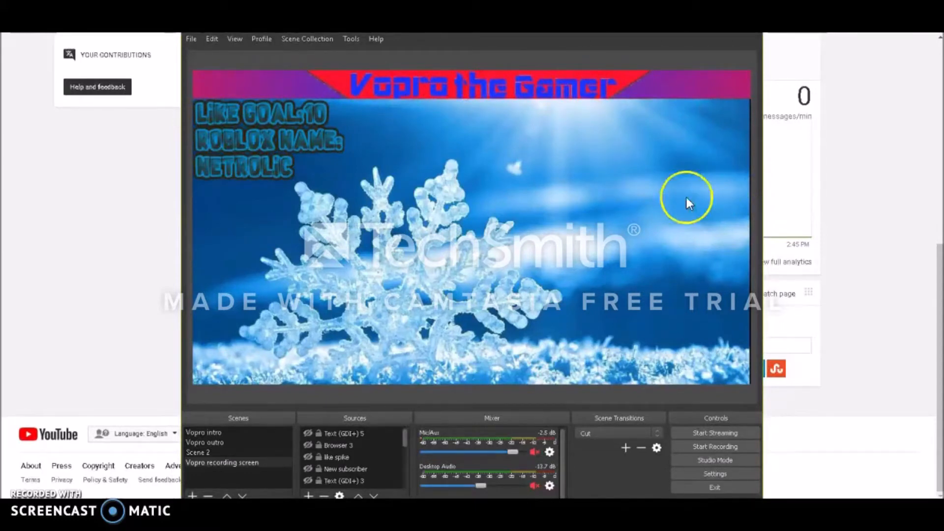
Shift the existing like goal text slightly so it sits just below the banner.
mouse_move(285, 158)
mouse_down()
mouse_move(468, 164)
mouse_move(543, 223)
mouse_move(516, 263)
mouse_move(507, 249)
mouse_move(530, 249)
mouse_move(464, 209)
mouse_move(288, 154)
mouse_up()
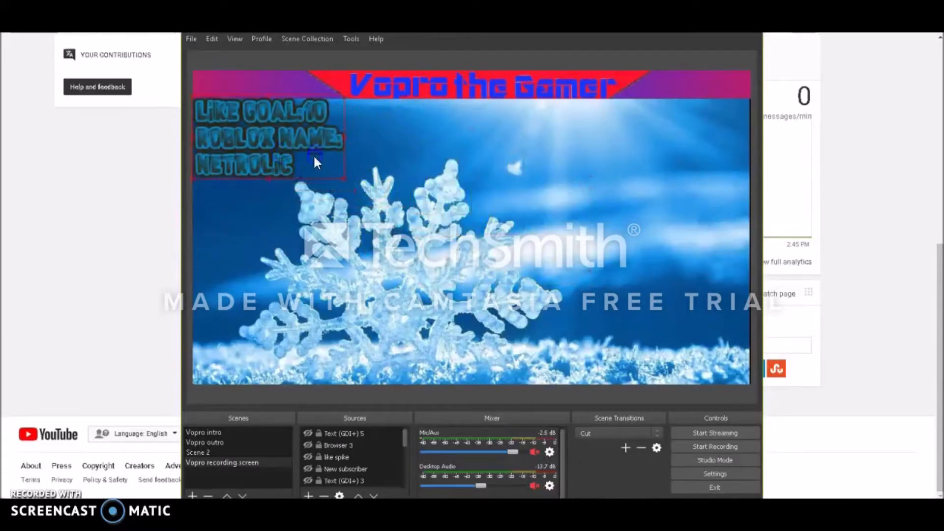
drag(306, 146, 306, 155)
click(346, 433)
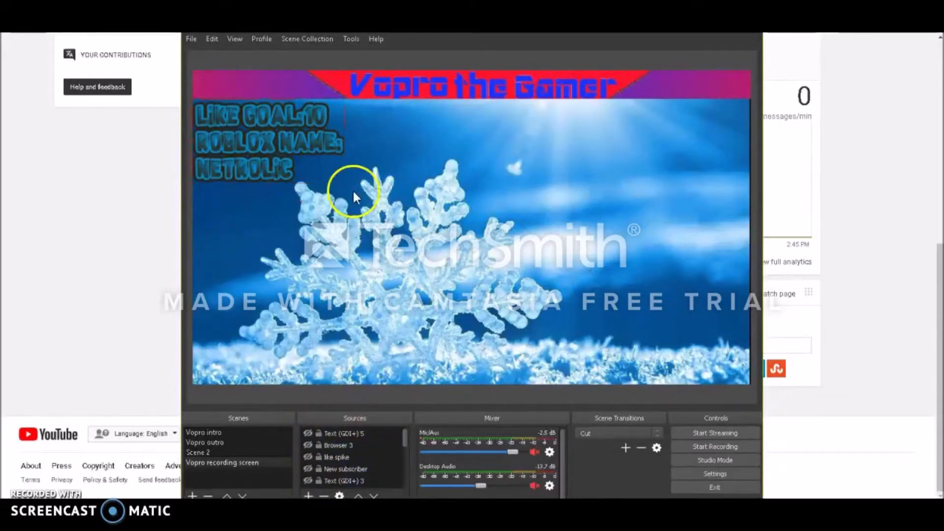
Add a new Text (GDI+) source to the Vopro recording screen scene, keeping the suggested name and leaving it visible.
right_click(470, 182)
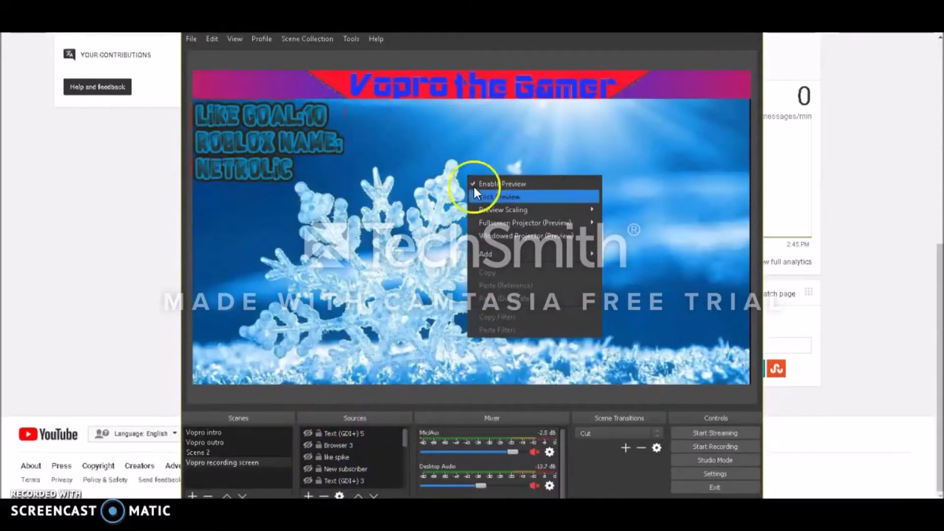
mouse_move(495, 256)
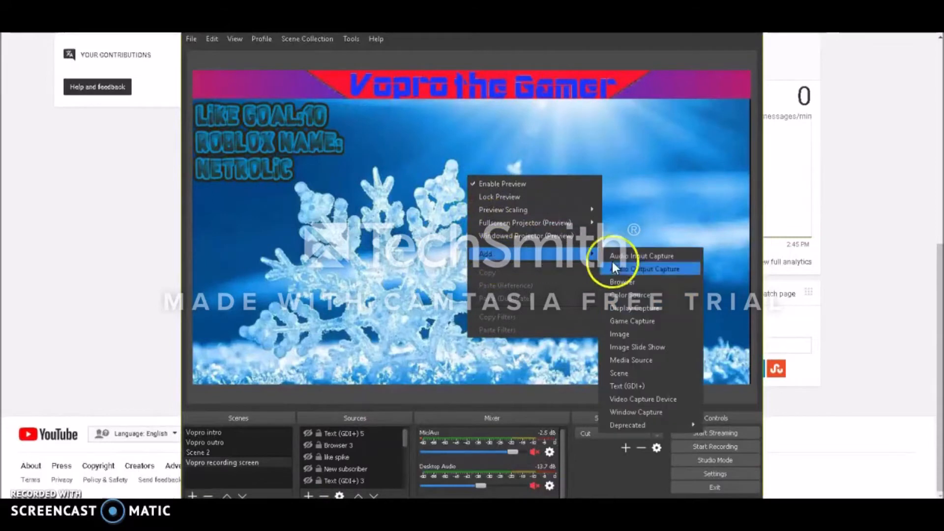
click(633, 384)
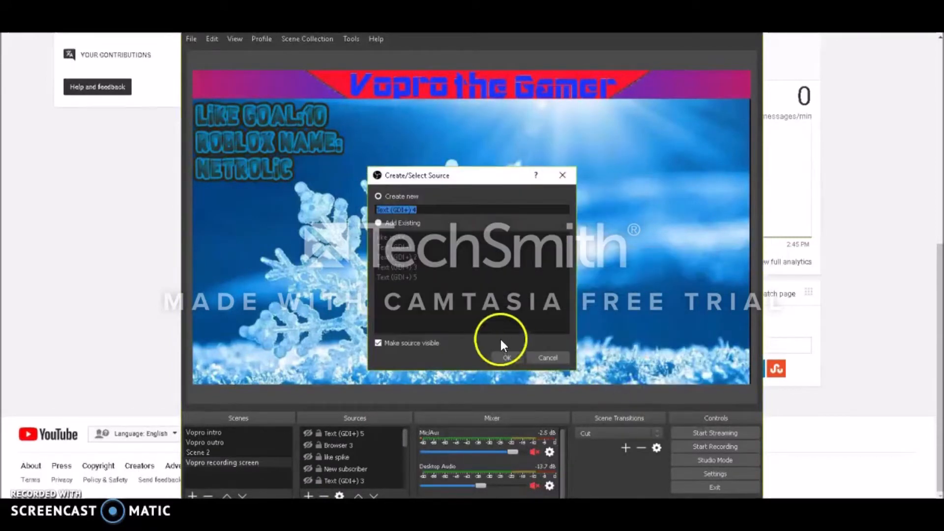
click(507, 357)
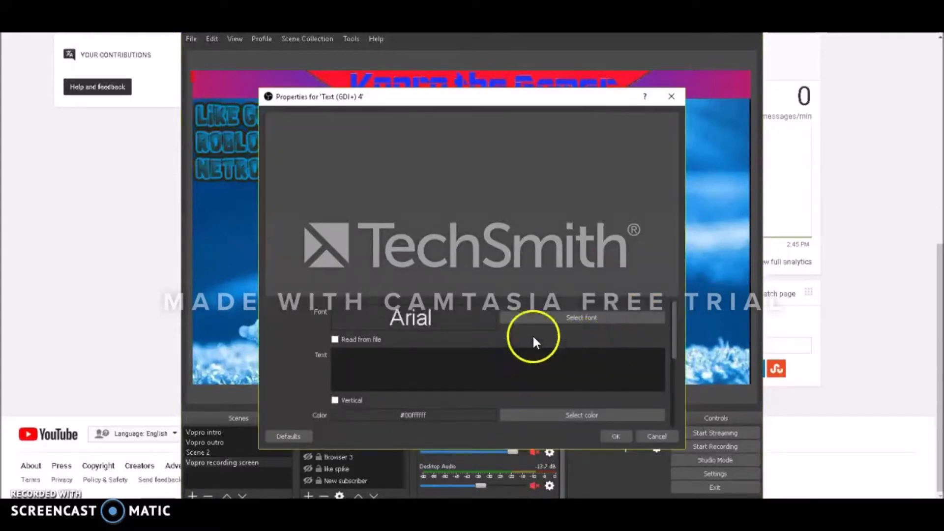
click(193, 76)
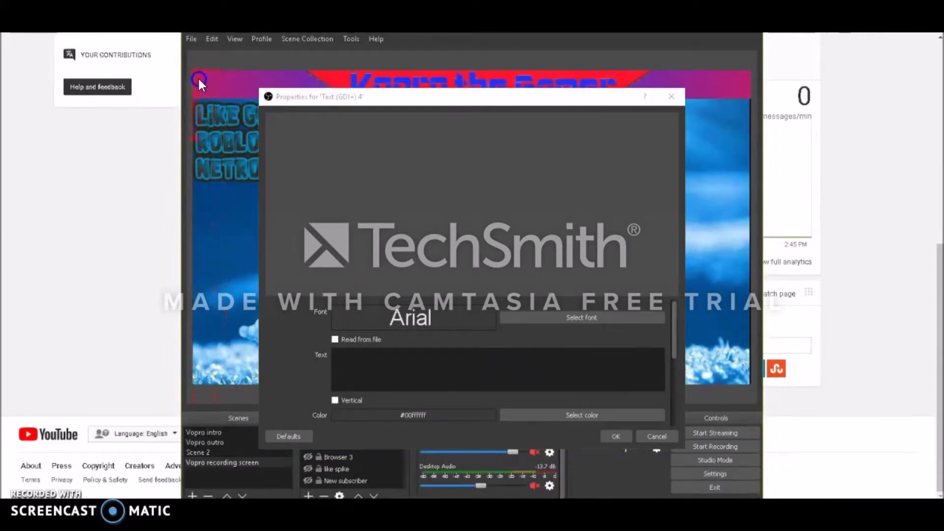
click(196, 103)
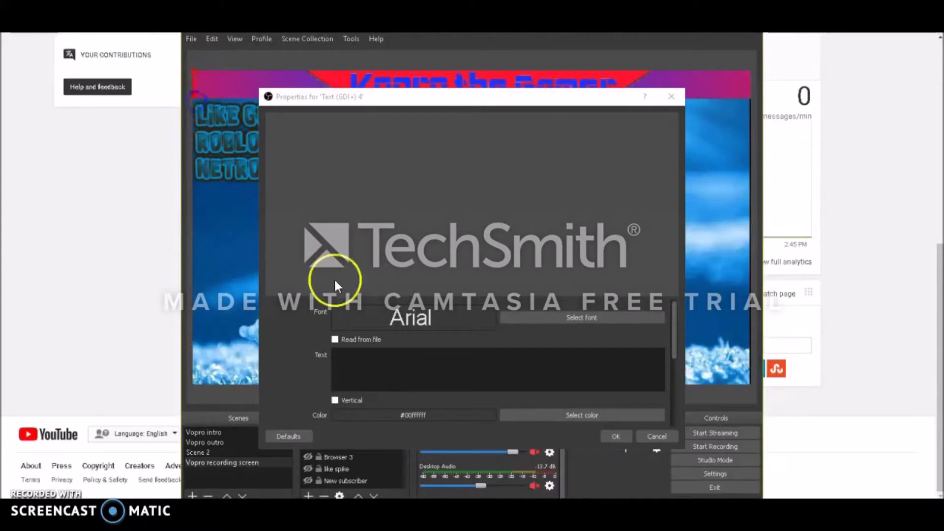
Enter "Like Goal: 15" and "Subscribe Goal:1000" on two lines as the new source's text and accept the properties.
click(350, 355)
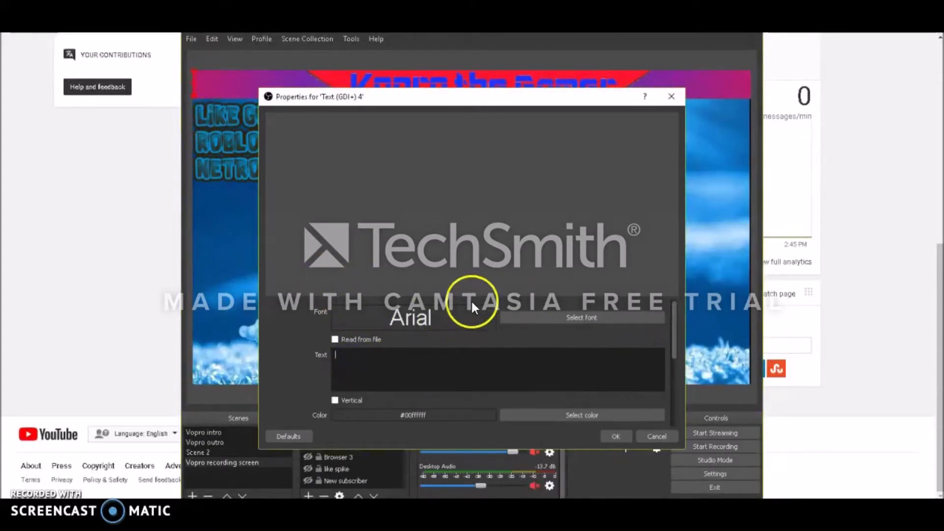
text(Like )
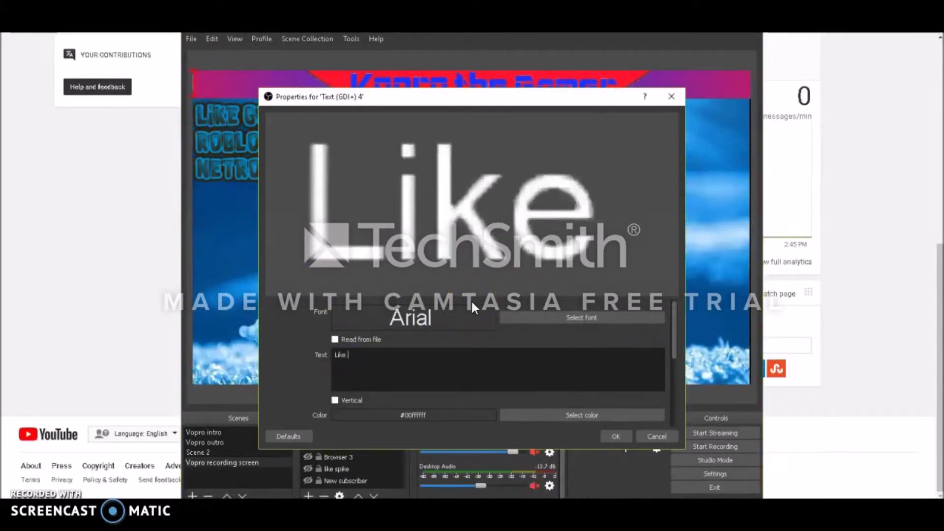
text(Goal:)
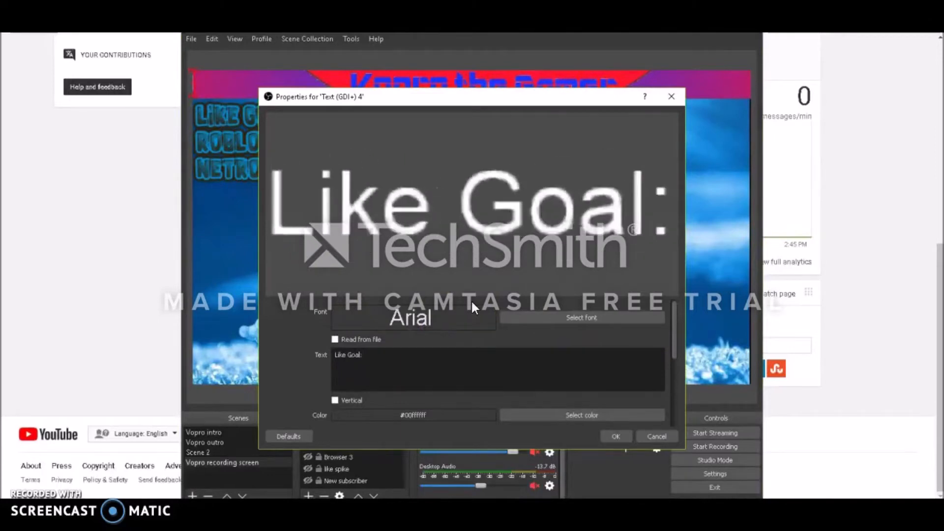
text( 15)
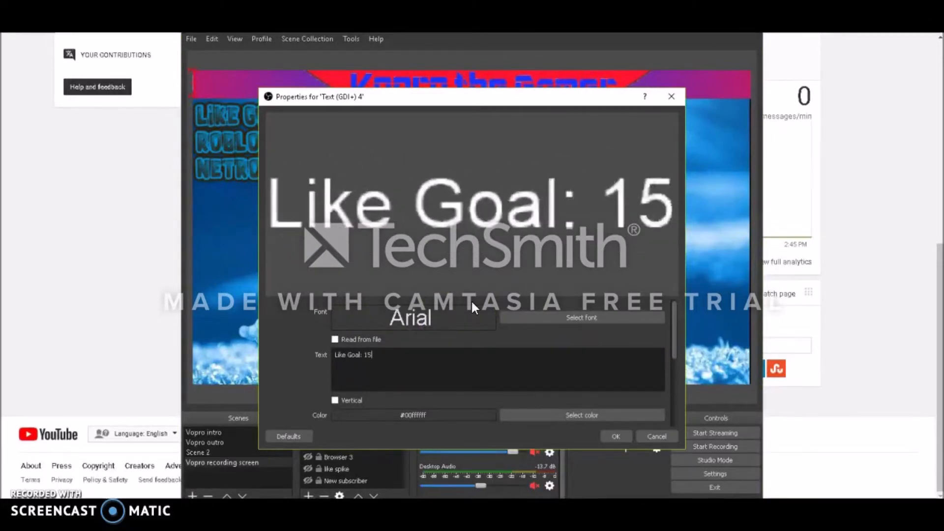
key(Return)
text(Subs)
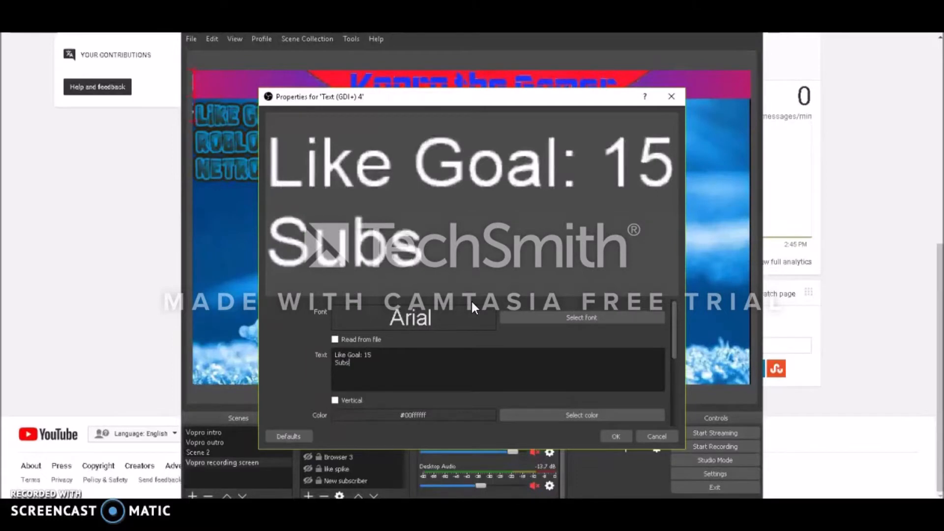
text(cribe Go)
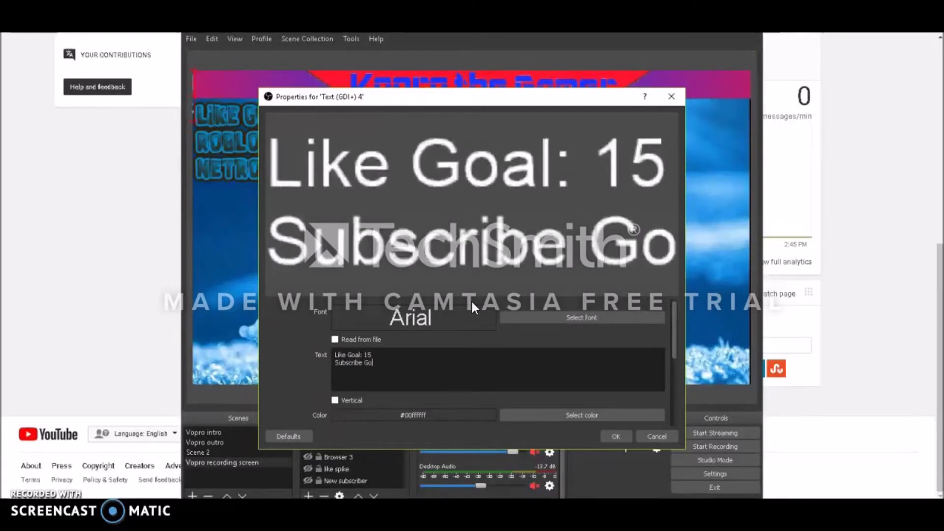
text(al:1000)
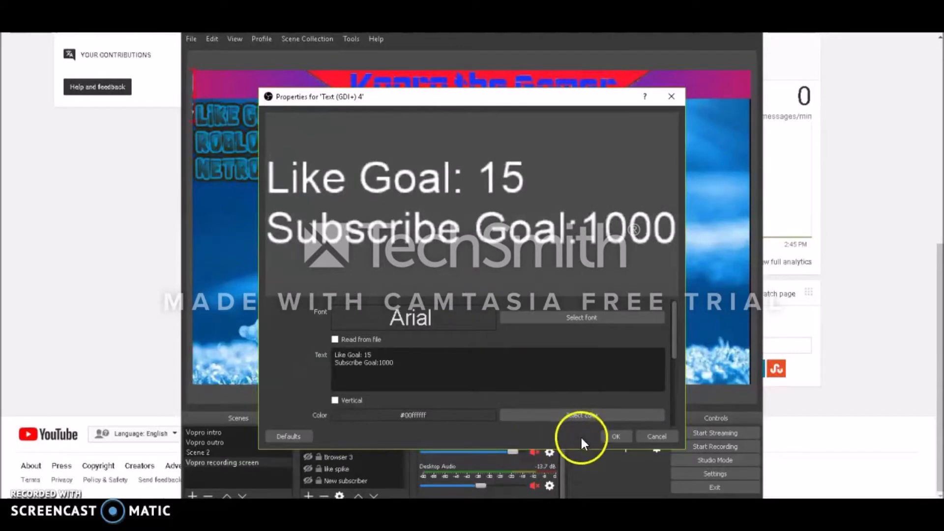
click(616, 436)
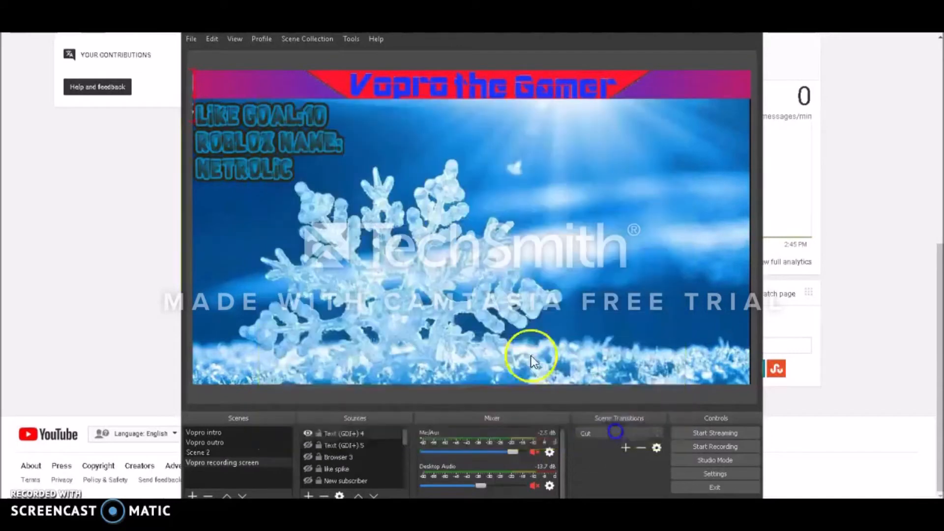
Enlarge the new goal text so it reads unmirrored and position it near the middle of the preview.
drag(188, 104, 367, 118)
drag(256, 101, 445, 165)
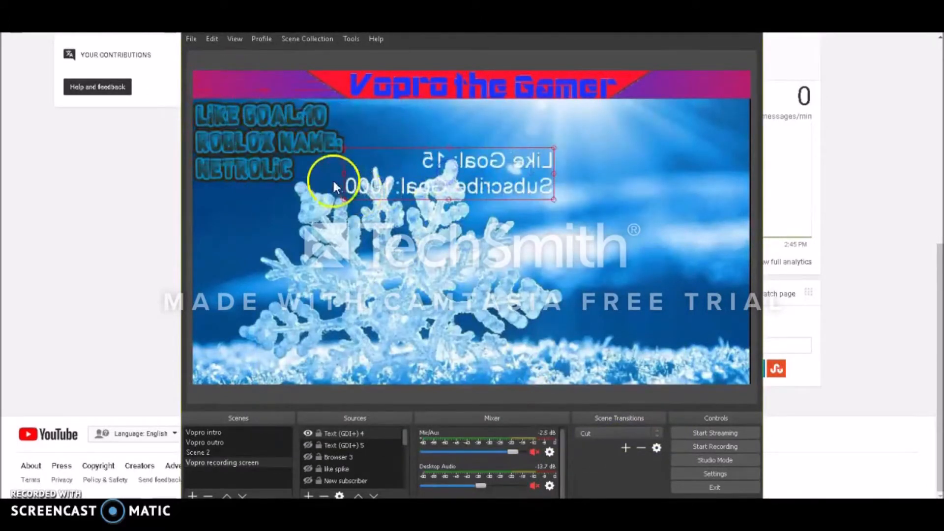
drag(343, 174, 713, 276)
drag(668, 164, 555, 182)
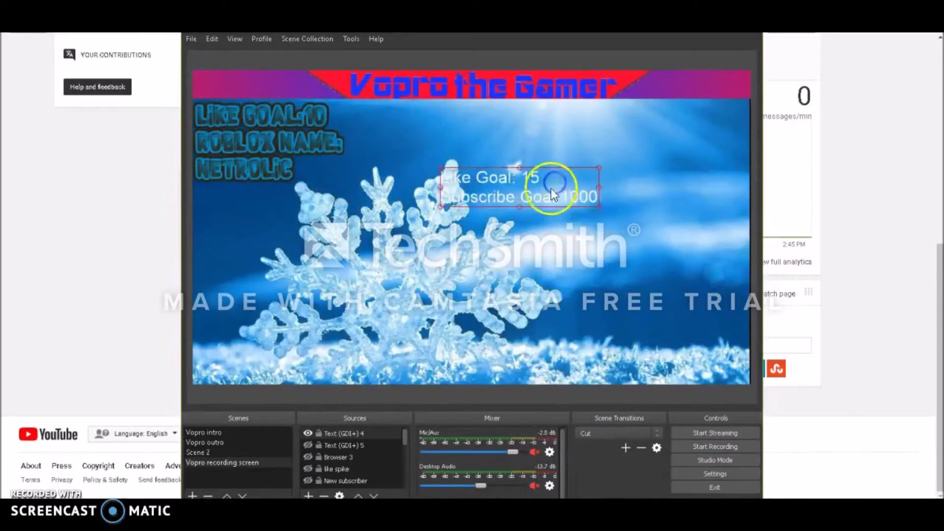
drag(503, 213, 518, 190)
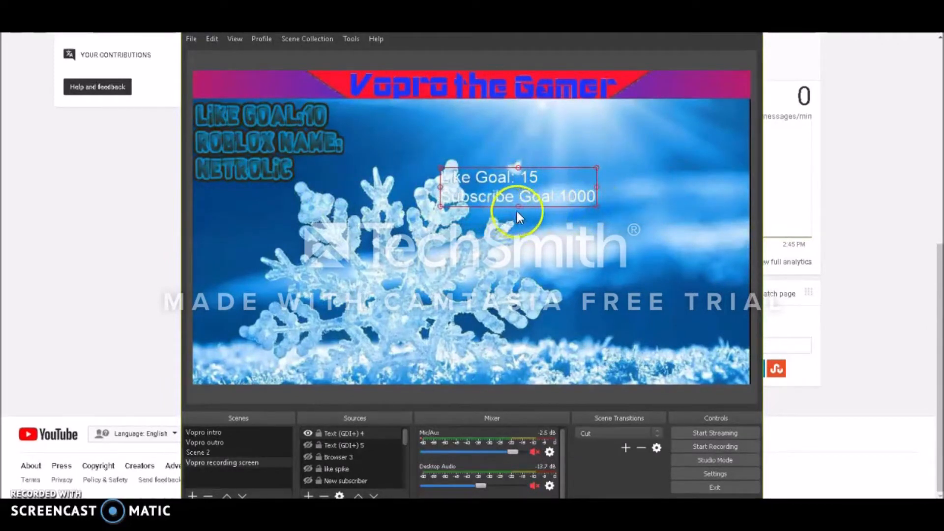
mouse_move(516, 211)
mouse_down()
mouse_move(544, 242)
mouse_move(528, 225)
mouse_up()
drag(555, 193, 503, 228)
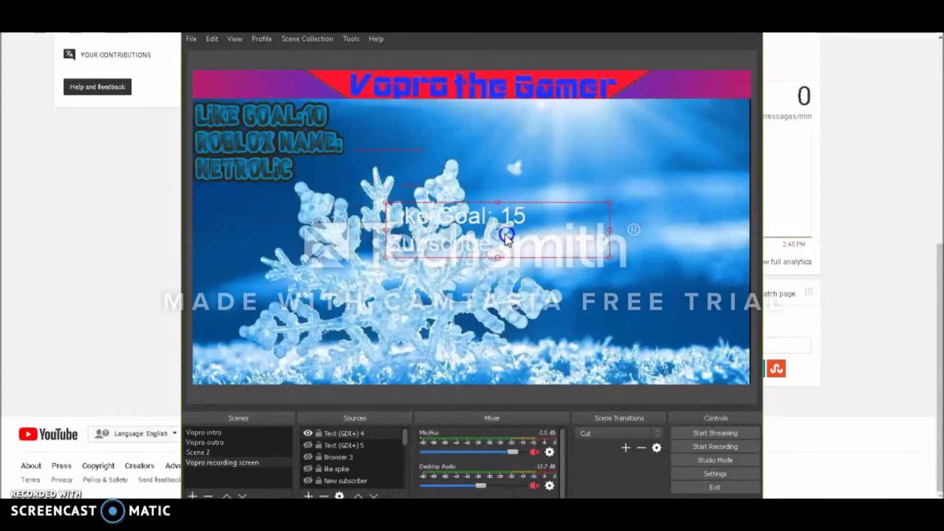
Try several fonts for the new goal text and apply AR DELANEY Regular.
right_click(468, 219)
click(503, 303)
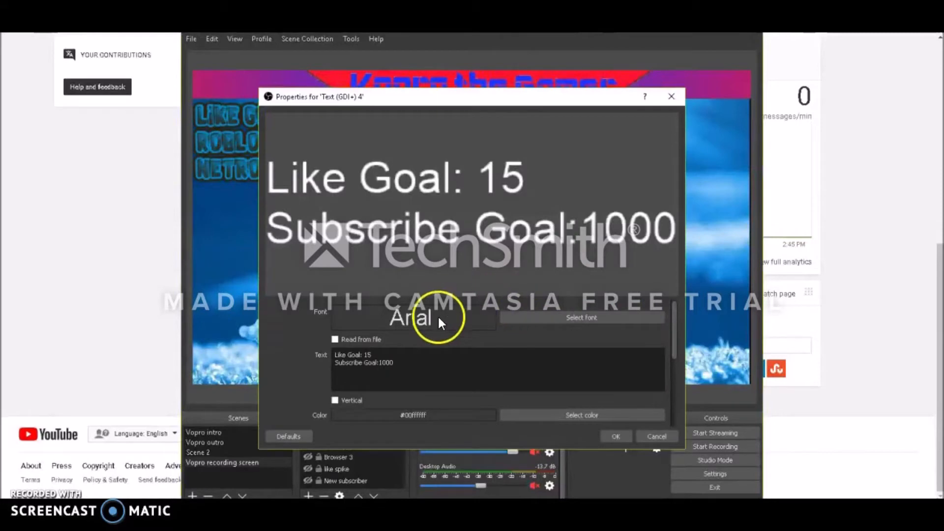
click(518, 318)
click(361, 233)
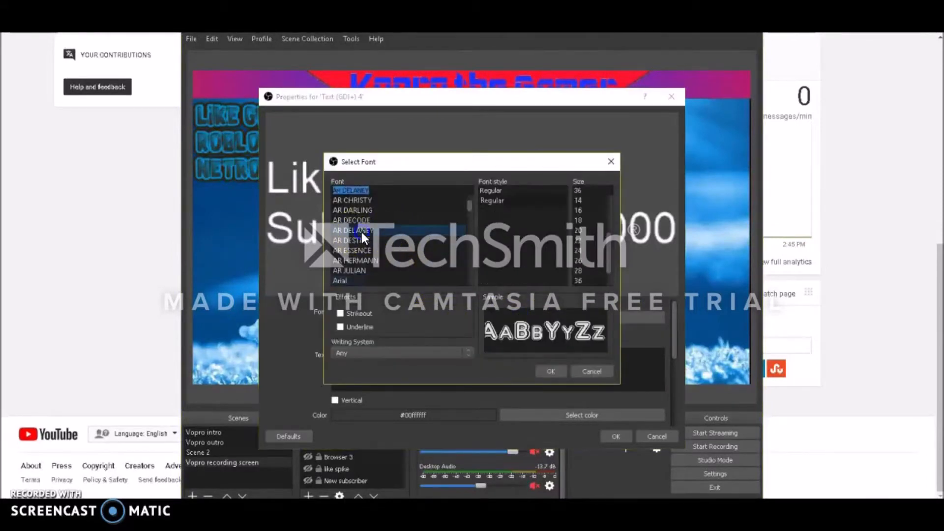
click(361, 238)
click(359, 222)
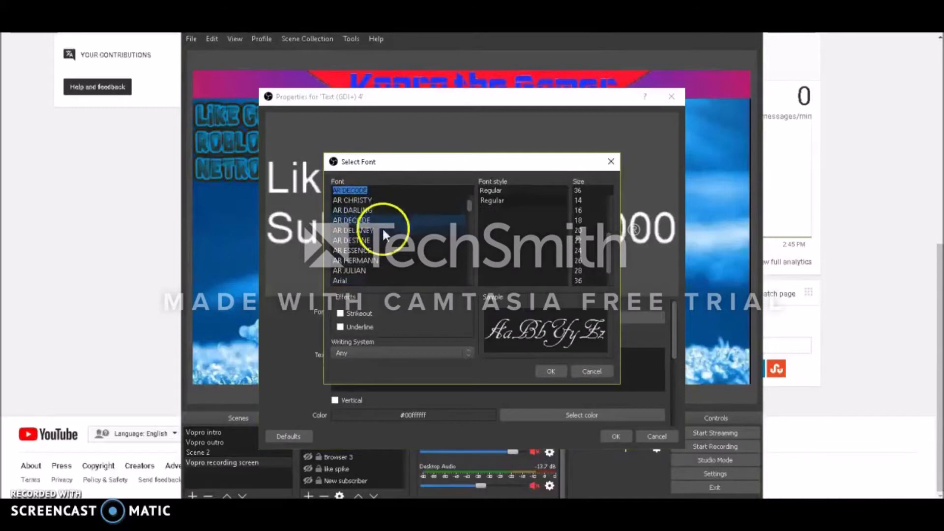
click(368, 230)
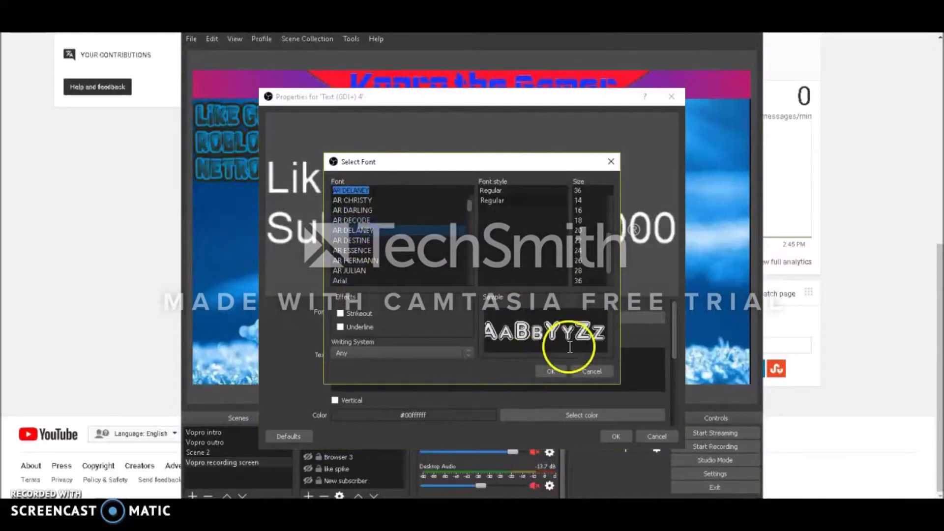
click(552, 372)
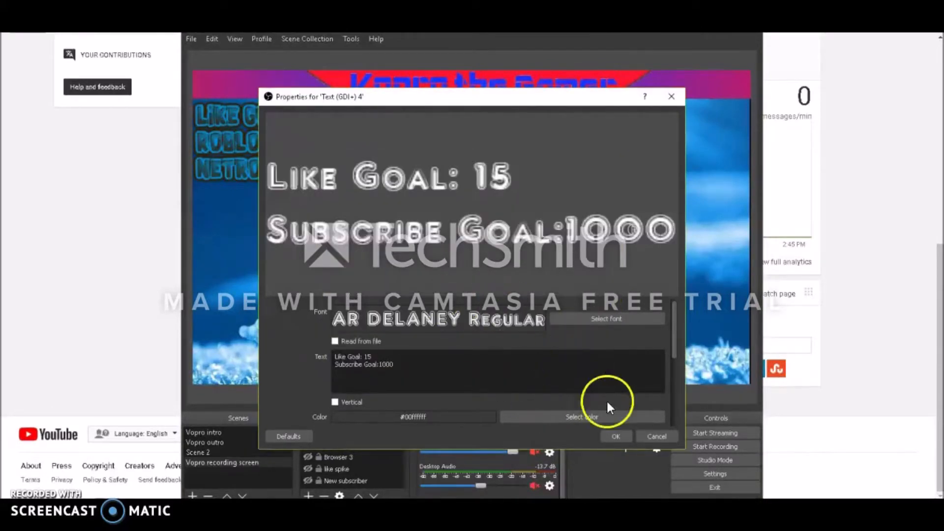
click(614, 436)
Move the goal text slightly up and left in the preview and set its text colour to blue (#0000ff).
drag(498, 236, 475, 202)
right_click(453, 203)
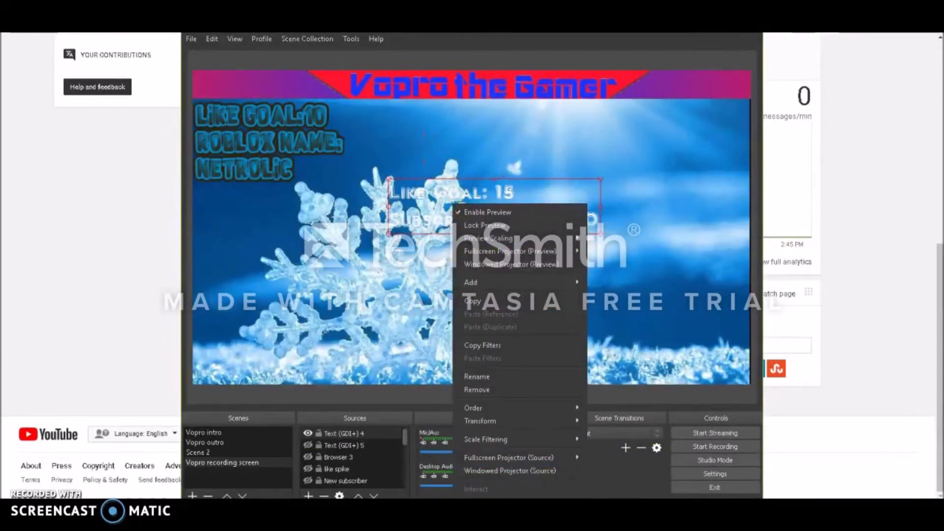
click(477, 502)
click(563, 416)
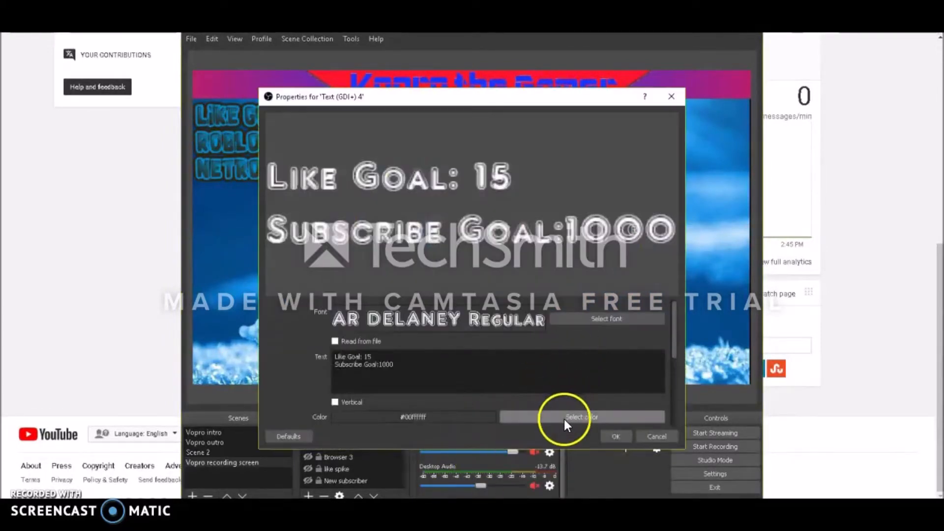
click(325, 215)
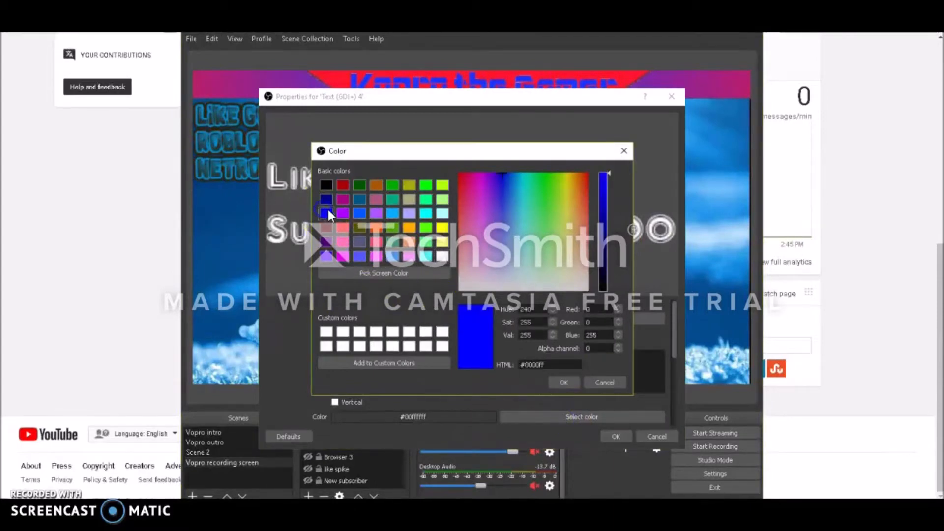
click(575, 383)
Enable an outline on the goal text and choose light blue (#00aaff) as the outline colour.
drag(676, 362, 678, 392)
drag(397, 103, 504, 221)
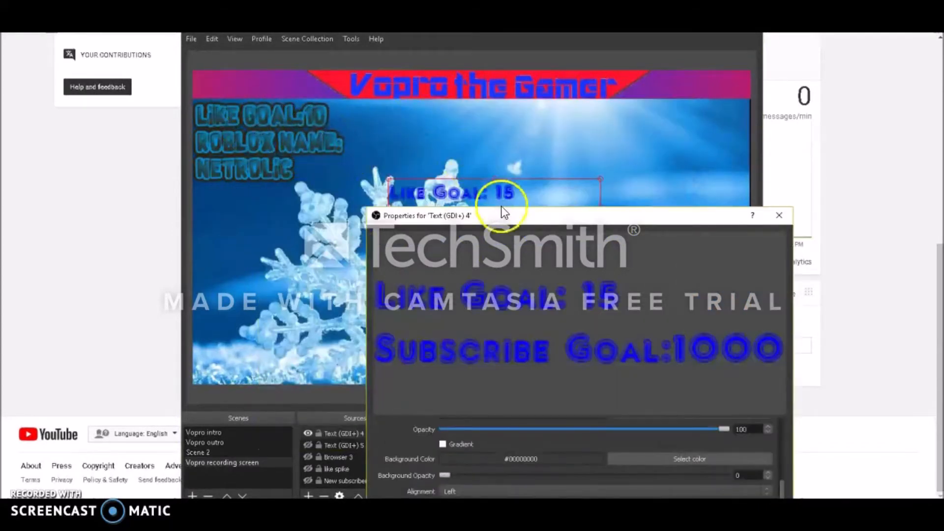
drag(497, 214, 410, 111)
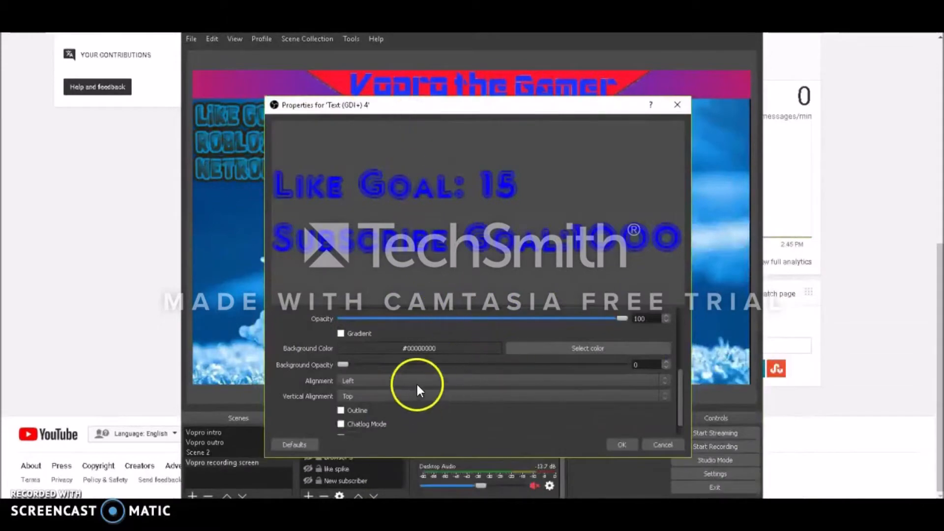
click(340, 410)
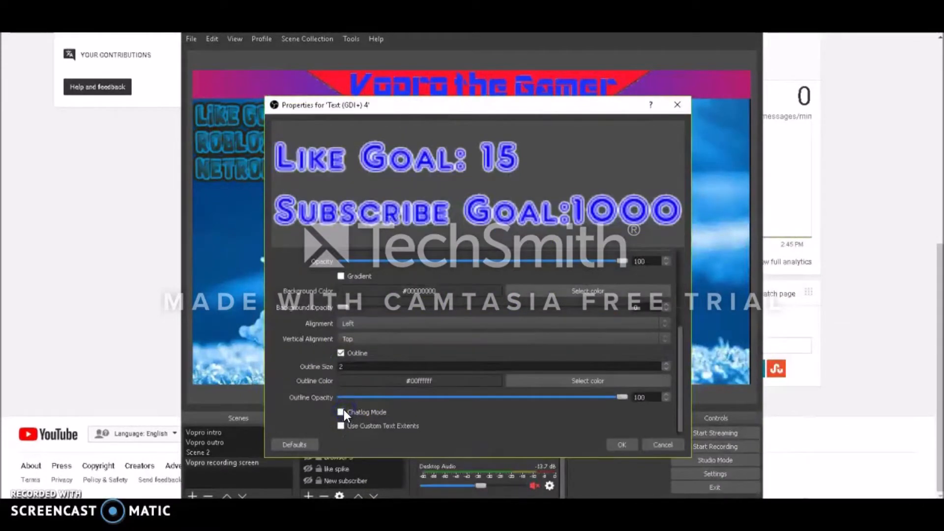
click(606, 381)
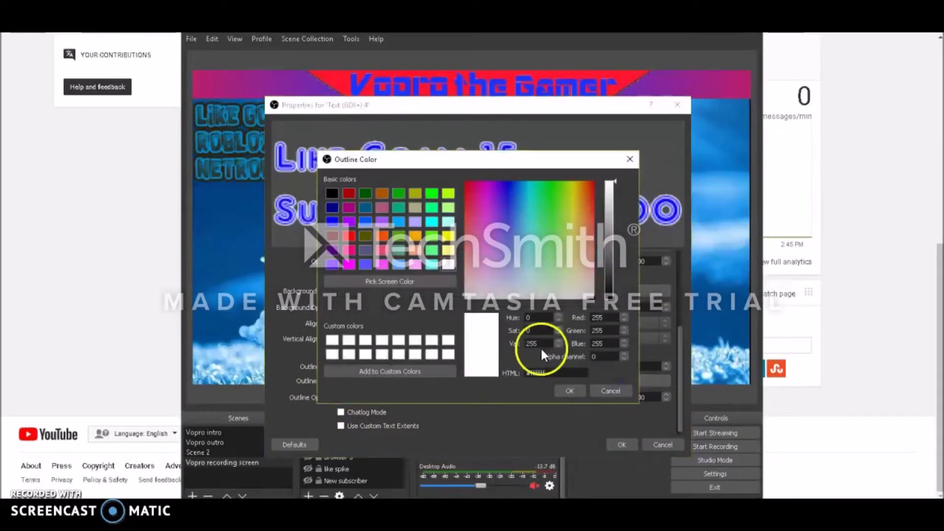
click(398, 220)
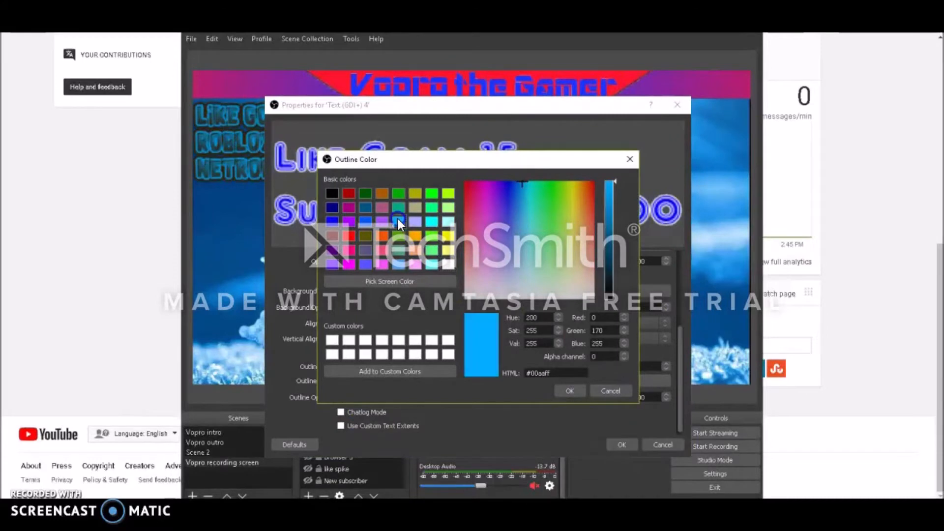
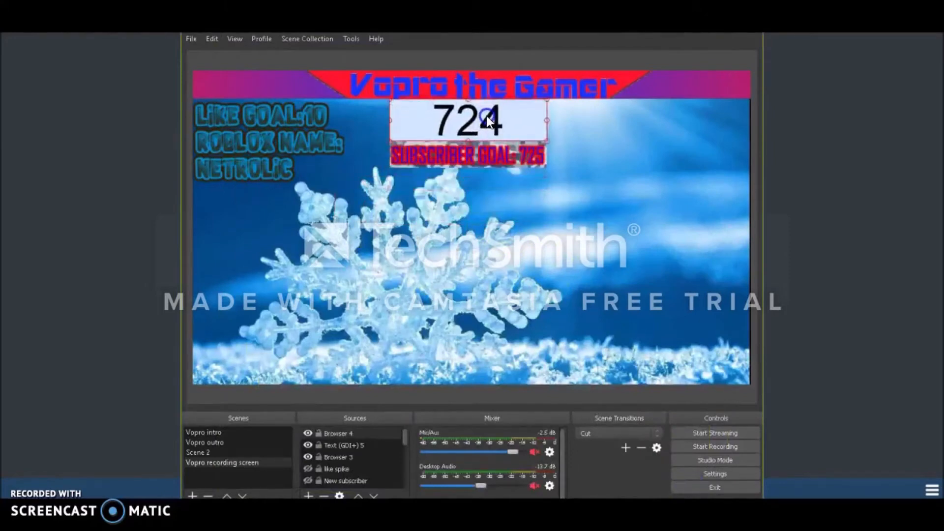
Separate the black subscriber counter from the faded one beneath it and place it just below the subscriber goal text.
click(492, 141)
drag(573, 166, 492, 143)
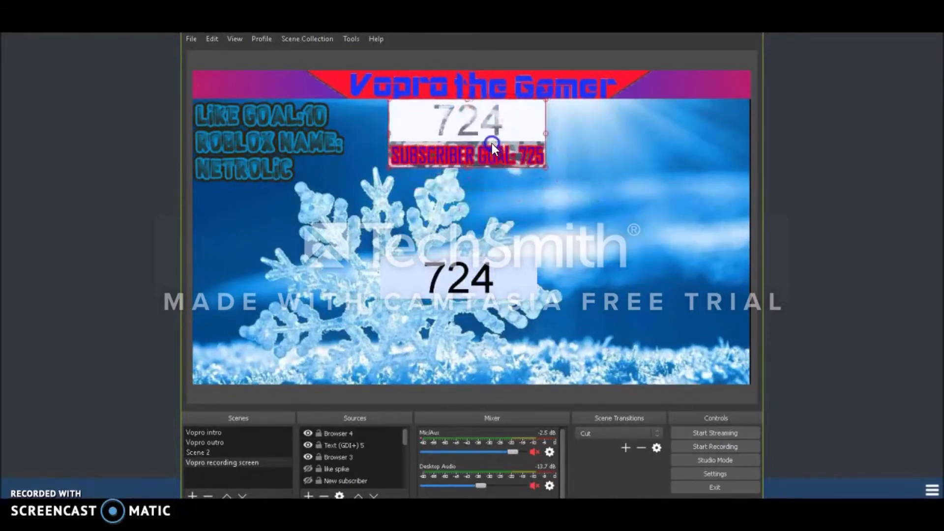
click(580, 184)
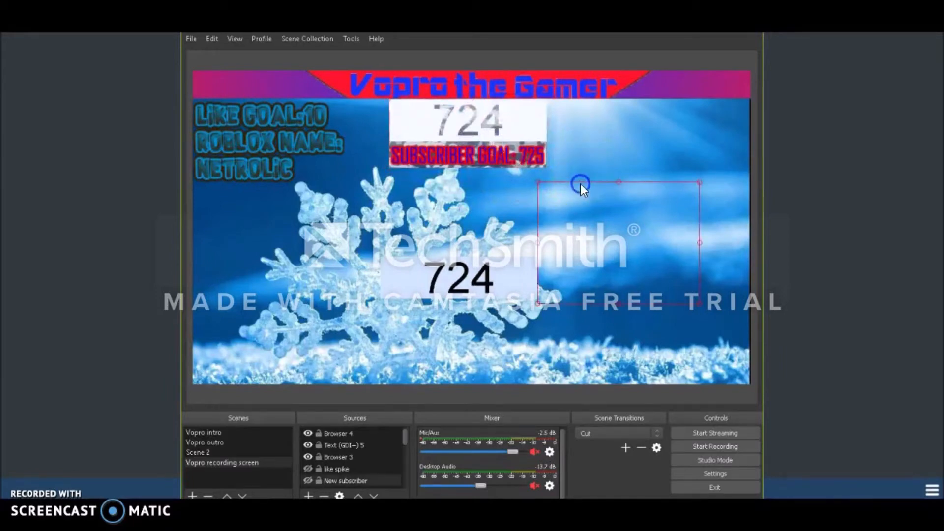
click(544, 396)
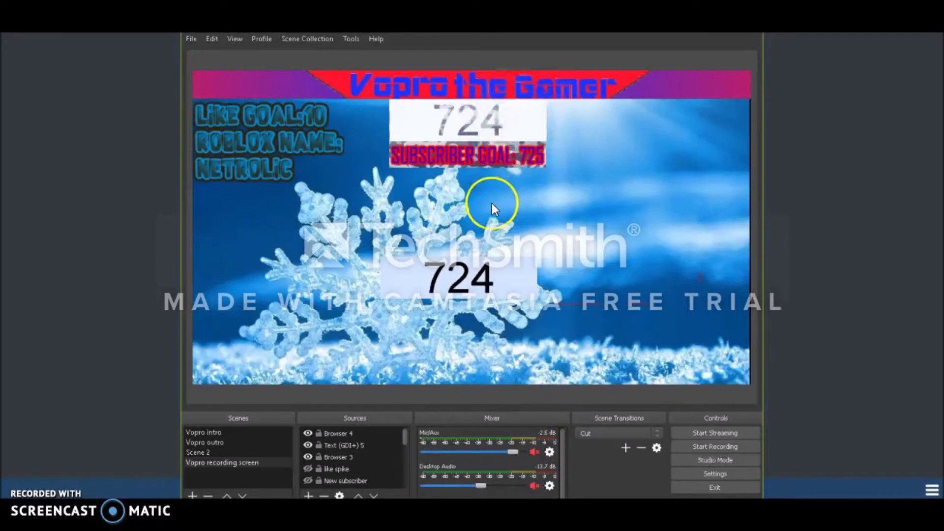
drag(472, 265, 470, 200)
Add a Color Key filter with the suggested name to the black subscriber counter and set its key colour type to Custom Color.
right_click(470, 200)
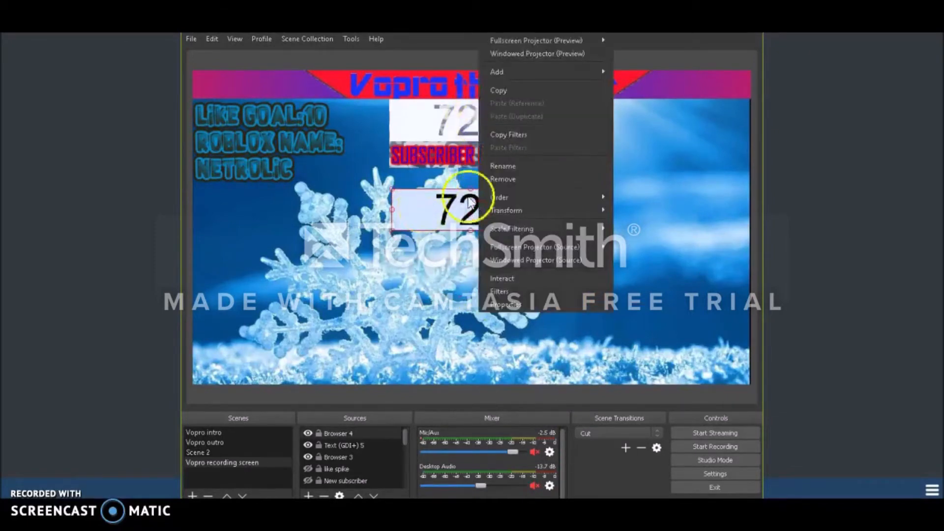
click(498, 290)
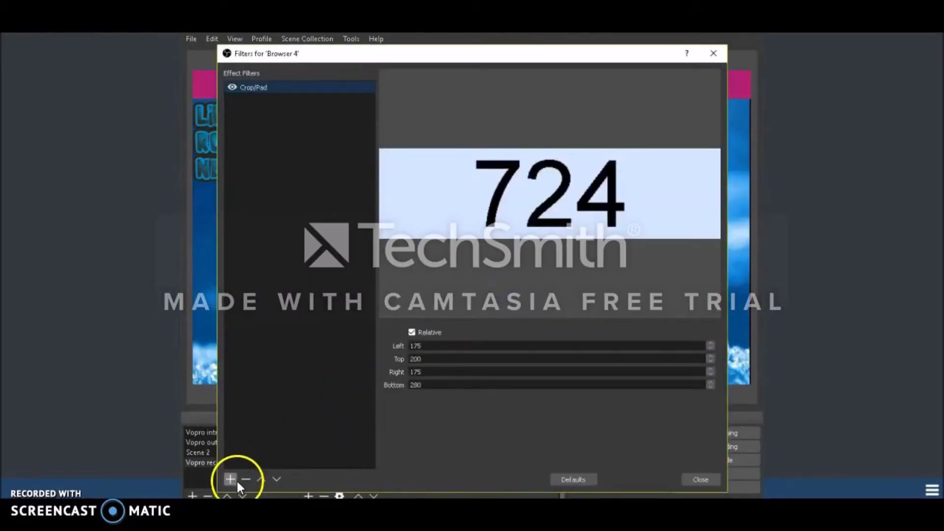
click(229, 480)
click(260, 394)
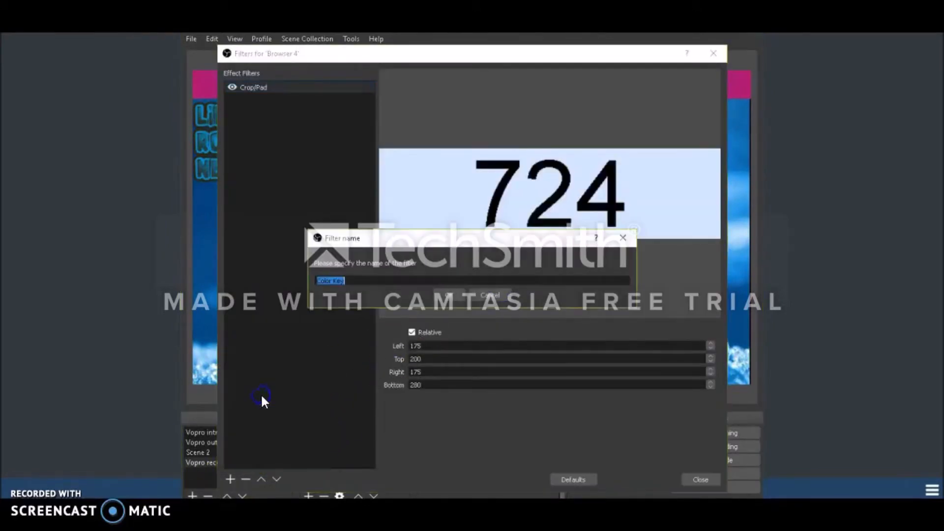
click(461, 296)
click(536, 334)
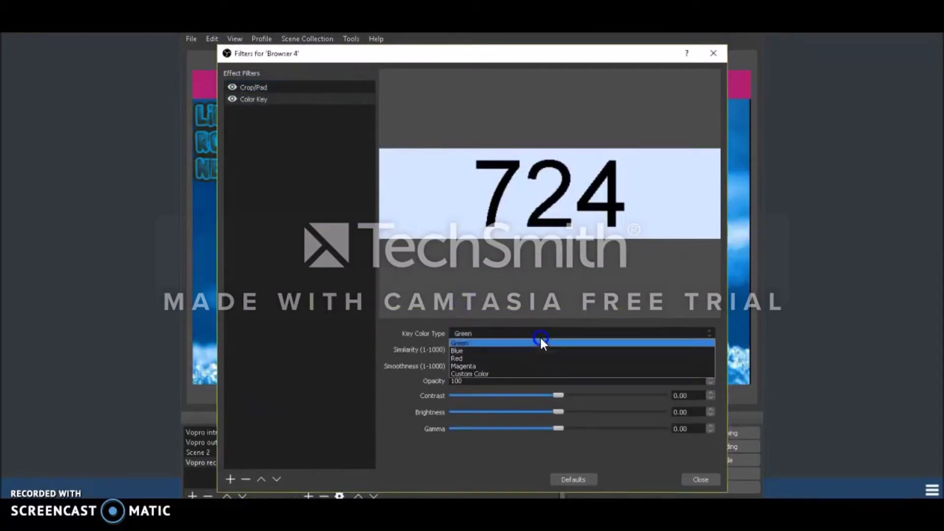
click(536, 373)
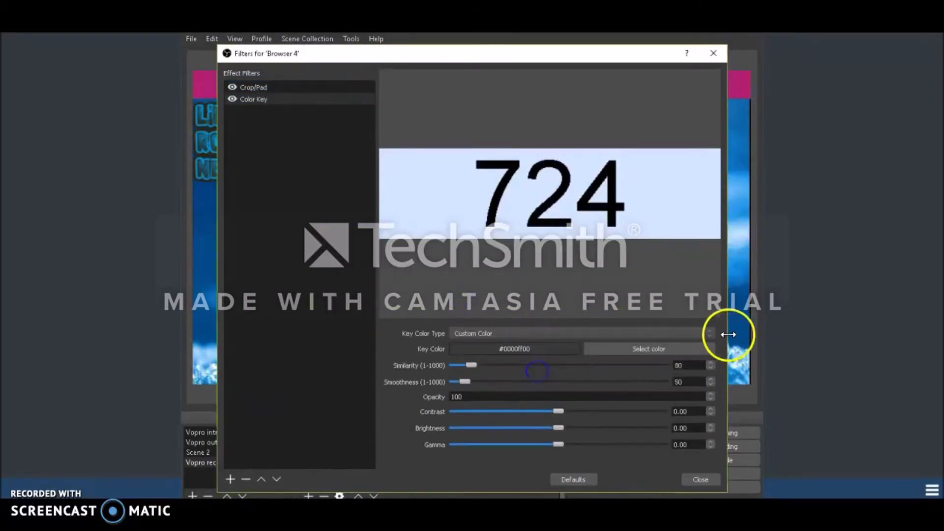
Set the Color Key filter's key colour to dark grey (#343434).
click(678, 351)
click(325, 185)
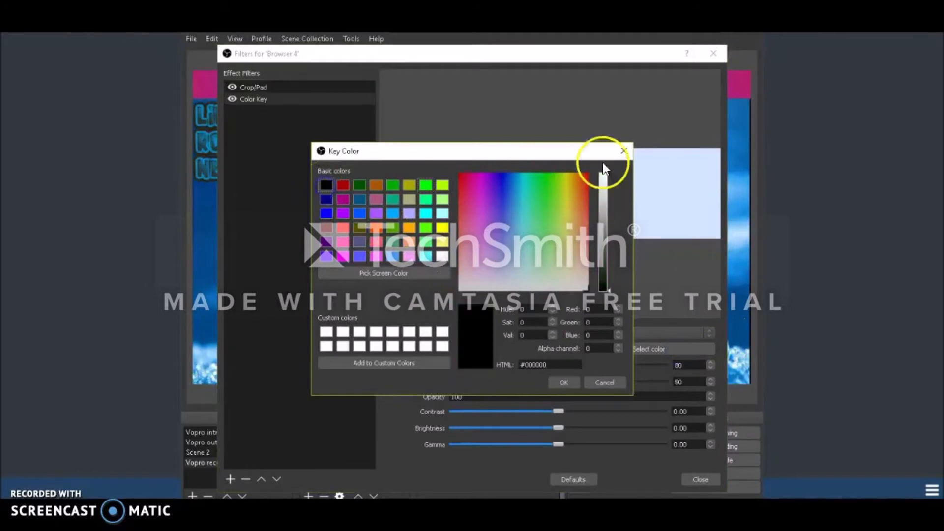
click(609, 288)
drag(611, 286, 615, 266)
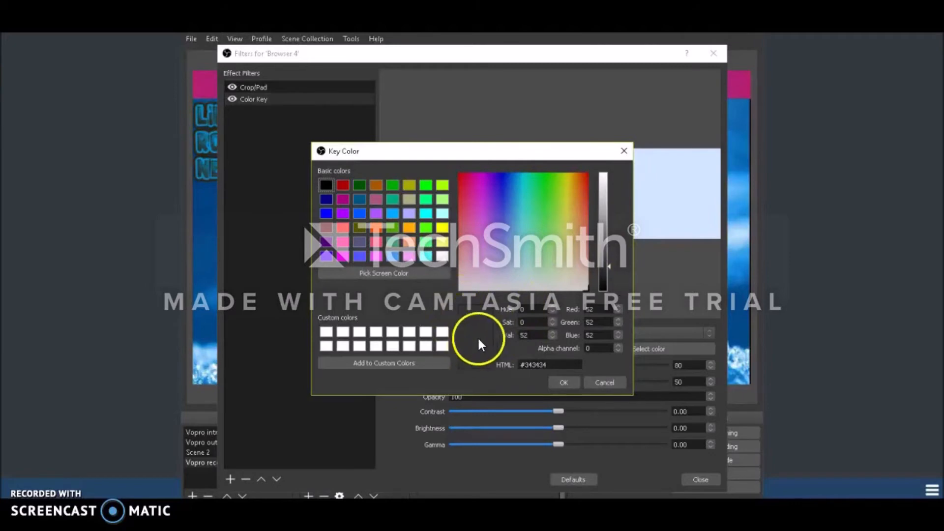
click(563, 383)
Set the Color Key similarity to 1000 and smoothness to 1, lower the contrast, and raise brightness and gamma to maximum.
drag(478, 363, 646, 382)
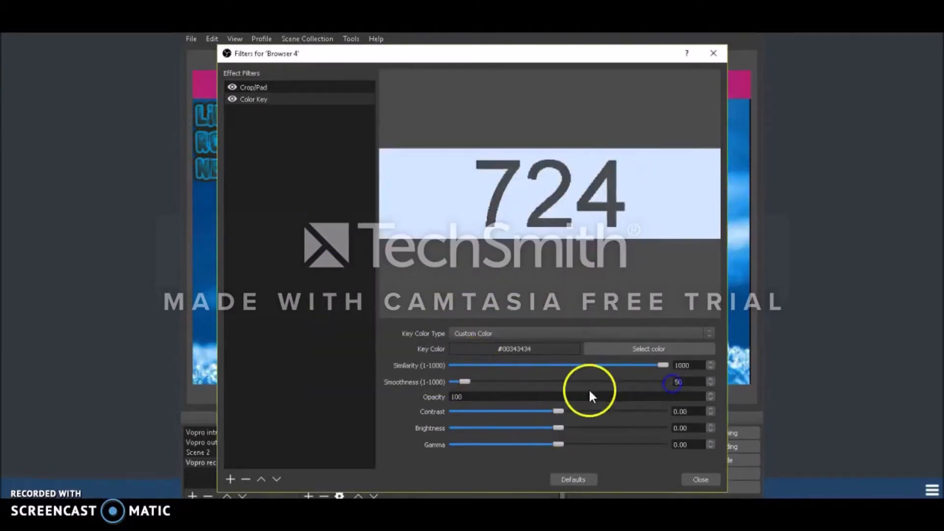
drag(465, 382, 390, 386)
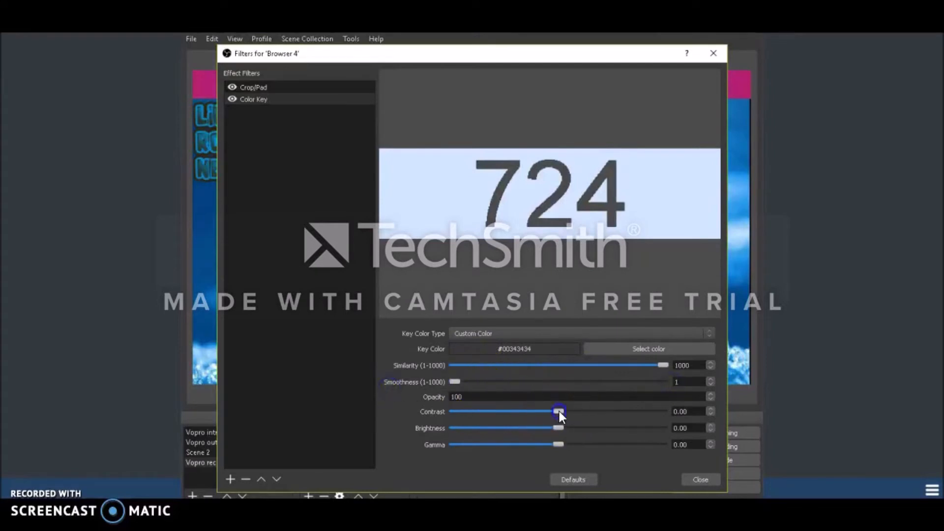
drag(559, 411, 480, 416)
drag(552, 426, 758, 441)
drag(562, 442, 780, 462)
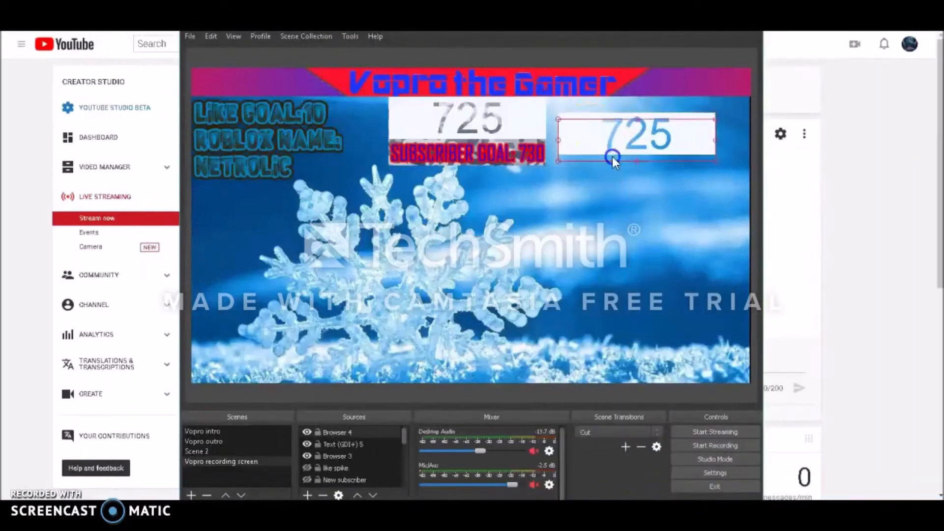
Position the keyed subscriber counter to the right of the subscriber goal and select the live chat browser source in the preview.
mouse_move(612, 156)
mouse_down()
mouse_move(639, 170)
mouse_move(618, 166)
mouse_move(617, 152)
mouse_up()
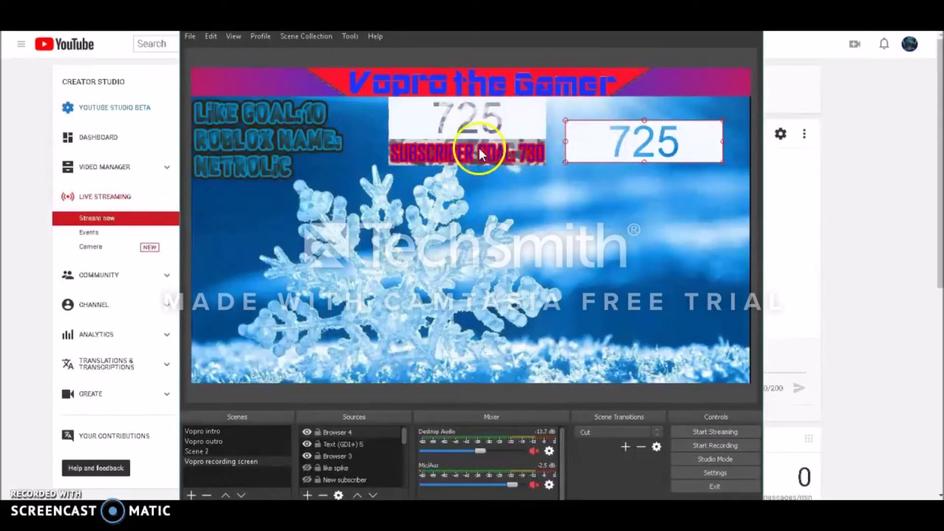
click(352, 282)
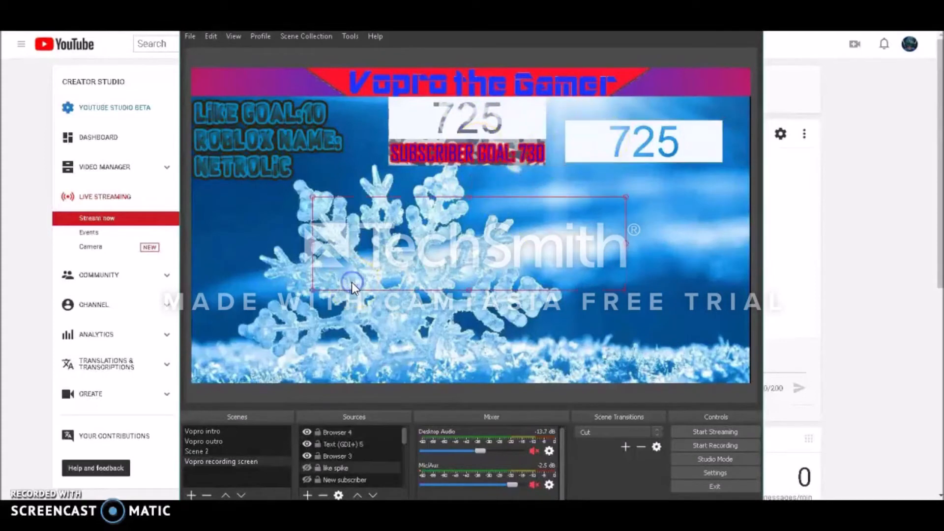
click(298, 300)
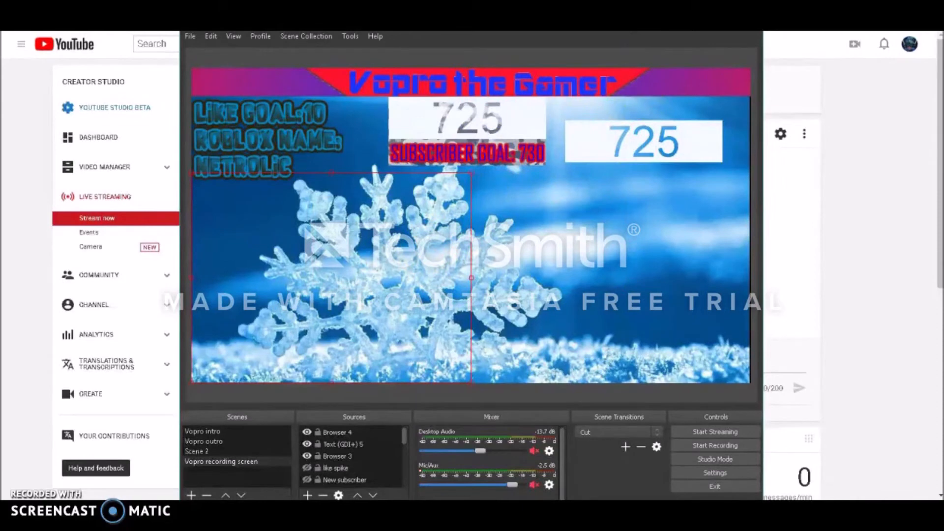
Switch to the YouTube live streaming dashboard, pop out the chat, and copy its URL before closing the pop-out window.
click(686, 22)
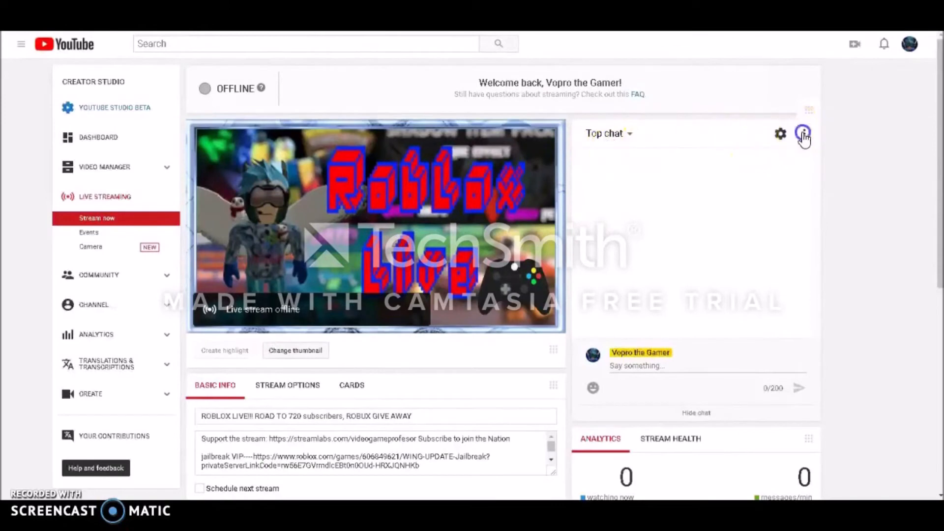
click(804, 134)
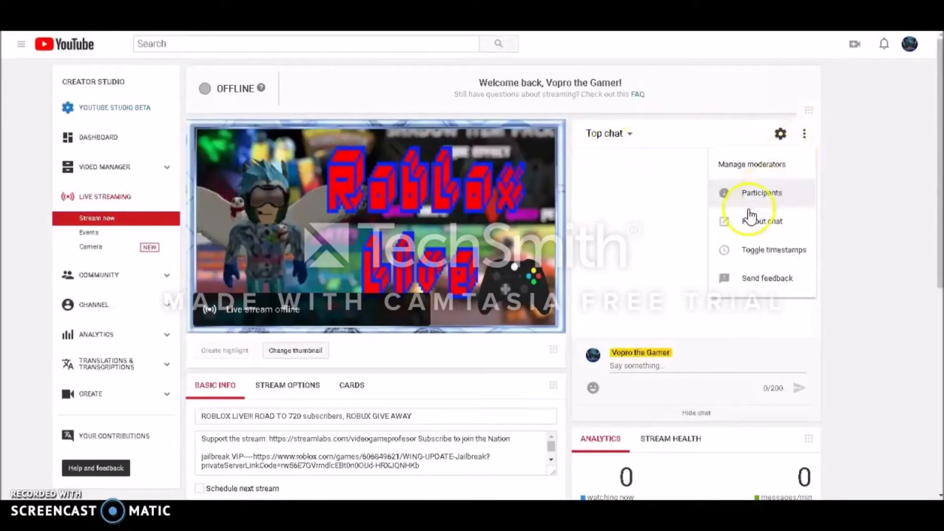
click(744, 223)
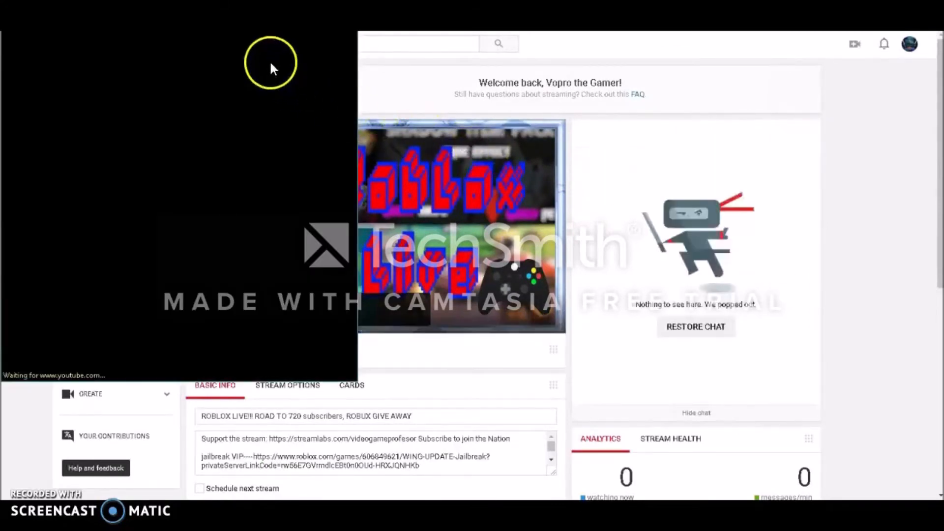
drag(270, 43, 377, 102)
click(332, 120)
click(449, 101)
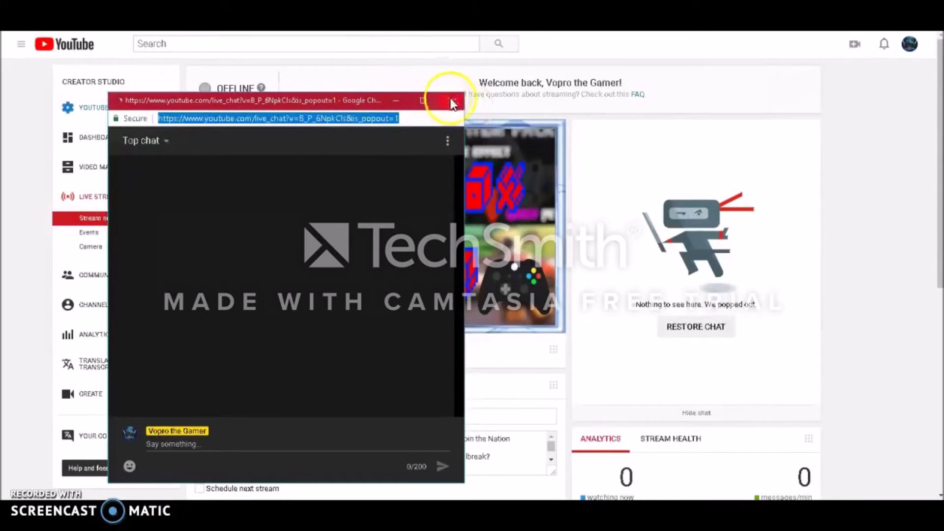
click(450, 101)
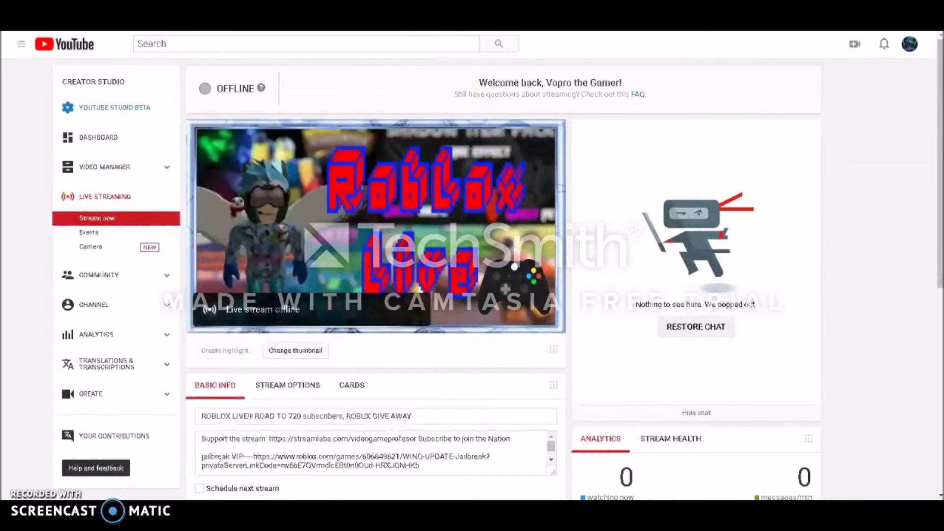
Switch back to OBS and replace the URL of the Browser 2 source with the copied YouTube chat pop-out address.
key(alt+Tab)
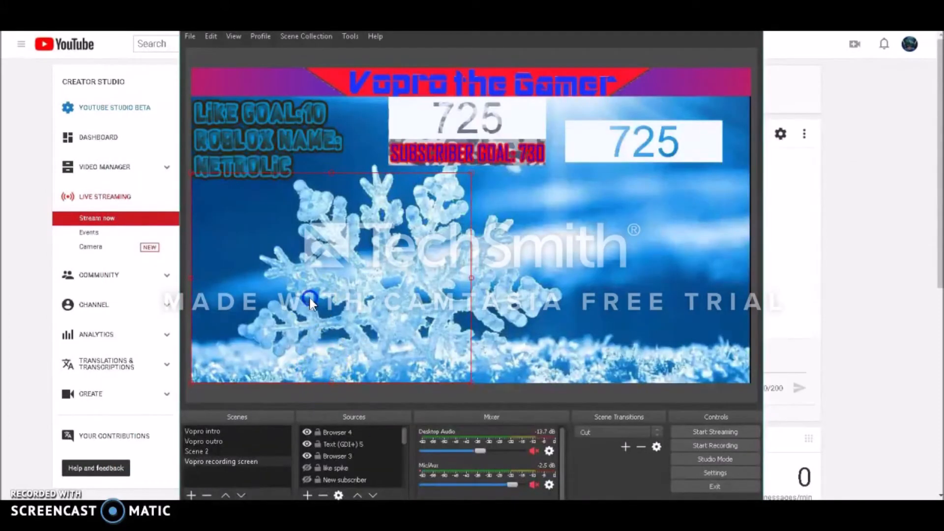
right_click(310, 298)
click(324, 308)
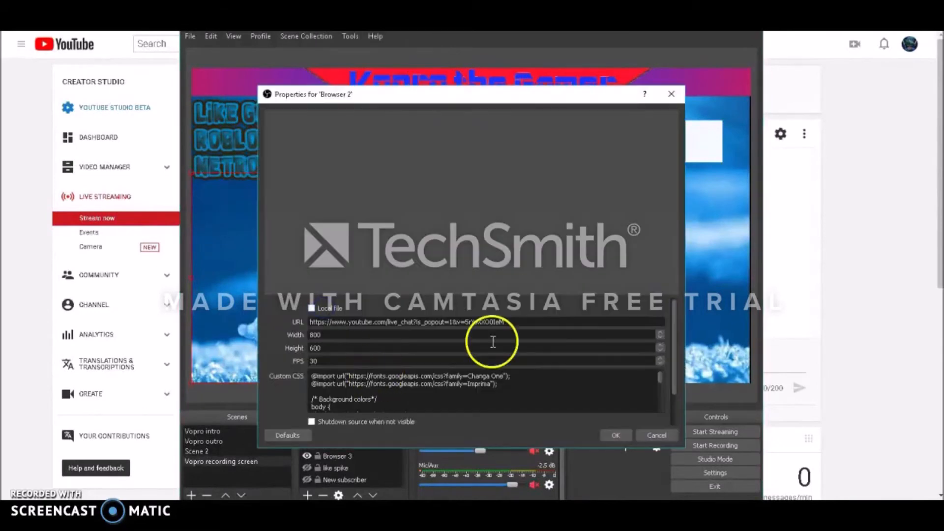
drag(540, 326, 103, 323)
text(https://www.youtube.com/live_chat?v=8_P_6NplCls&is_popout=1)
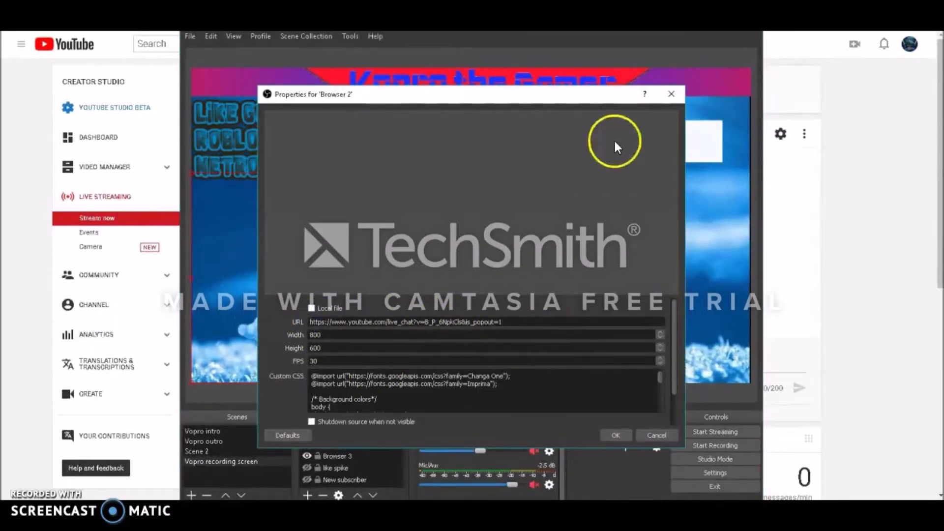
click(619, 435)
right_click(538, 275)
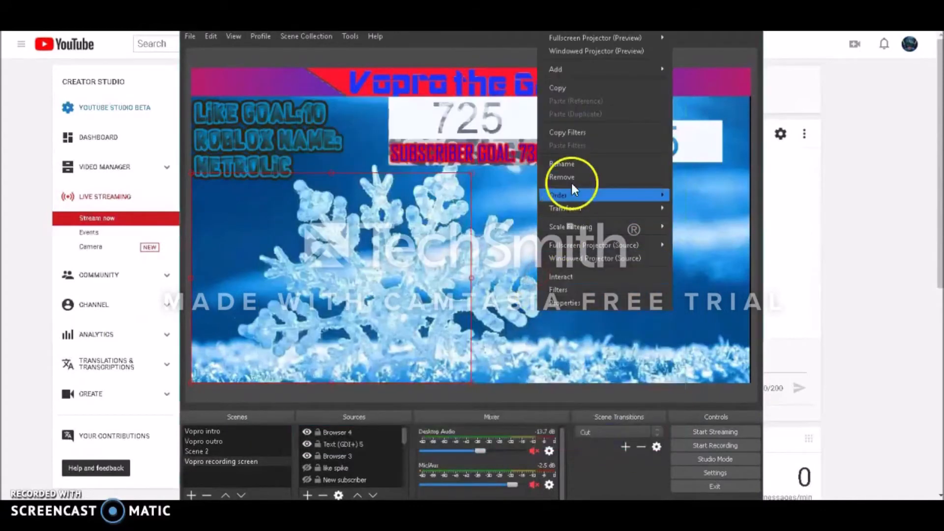
mouse_move(570, 69)
click(693, 98)
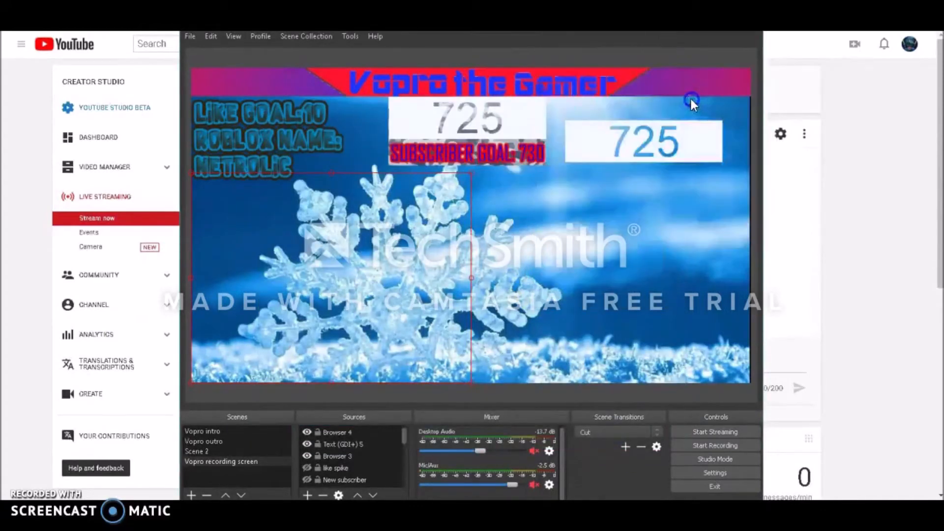
click(506, 356)
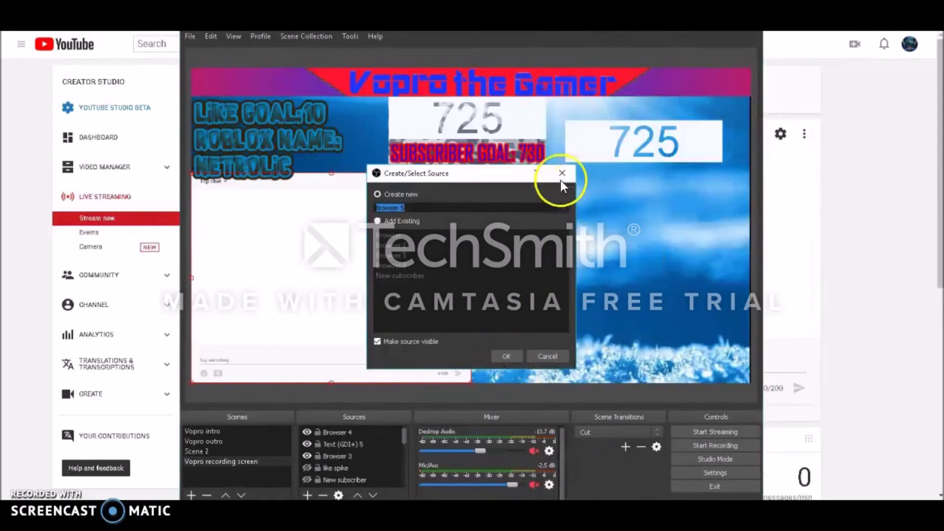
click(561, 174)
click(472, 393)
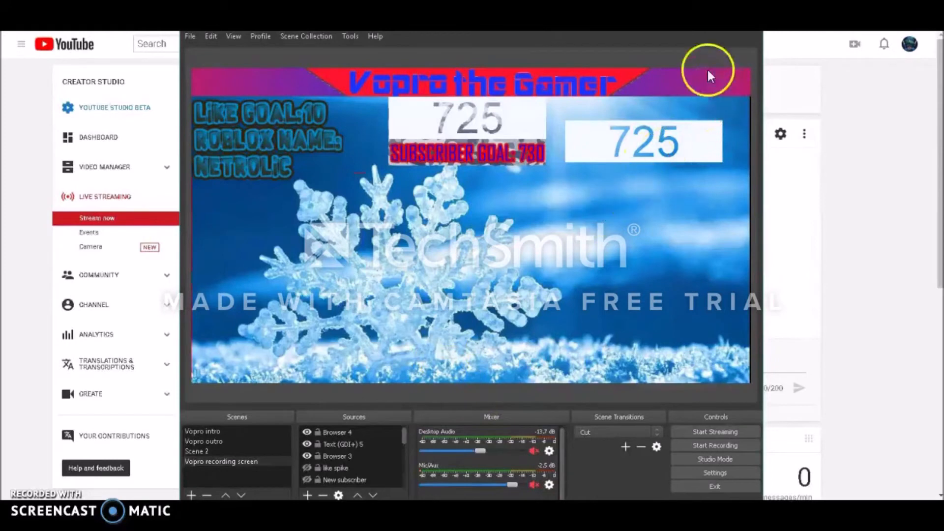
Switch to the web browser and open the bookmarked Chat v2.0 Style Generator page.
click(687, 21)
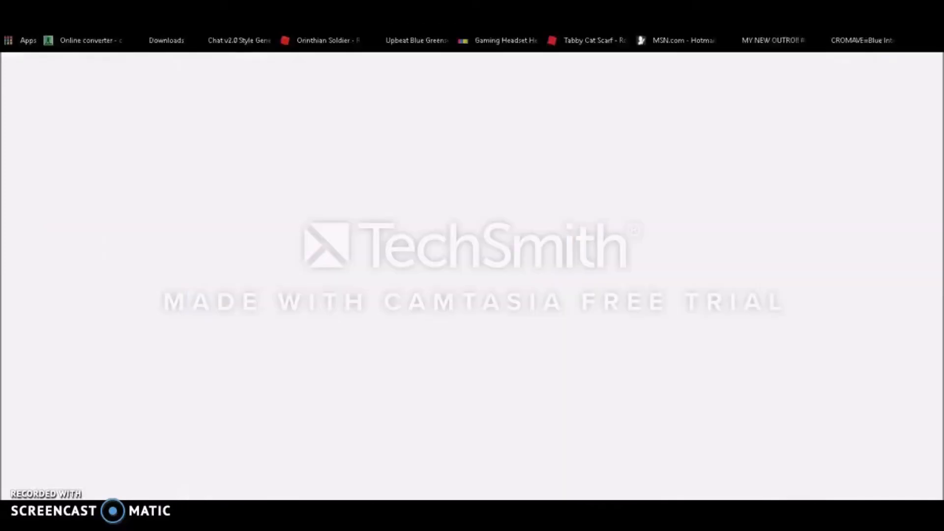
click(932, 20)
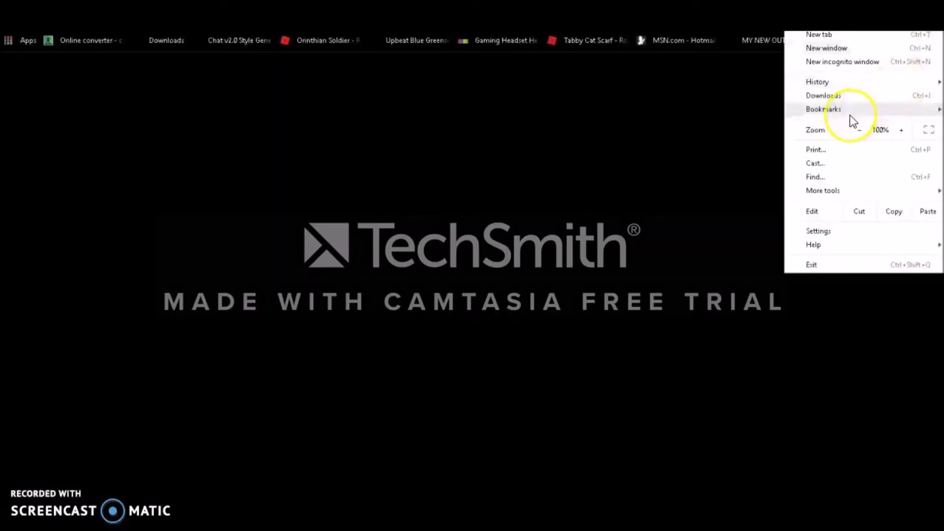
mouse_move(850, 114)
click(496, 123)
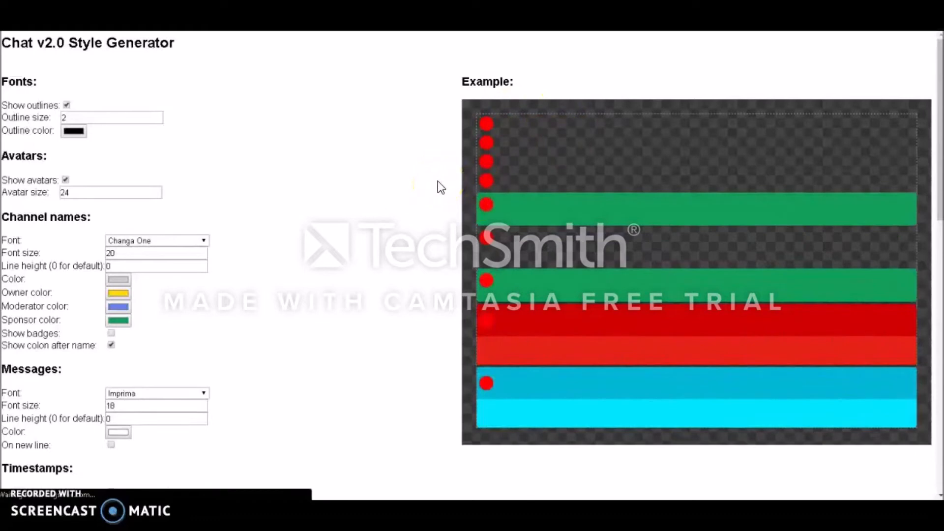
Try Aguafina Script and Advent Pro as the font for the chat's channel names.
scroll(420, 199, down, 3)
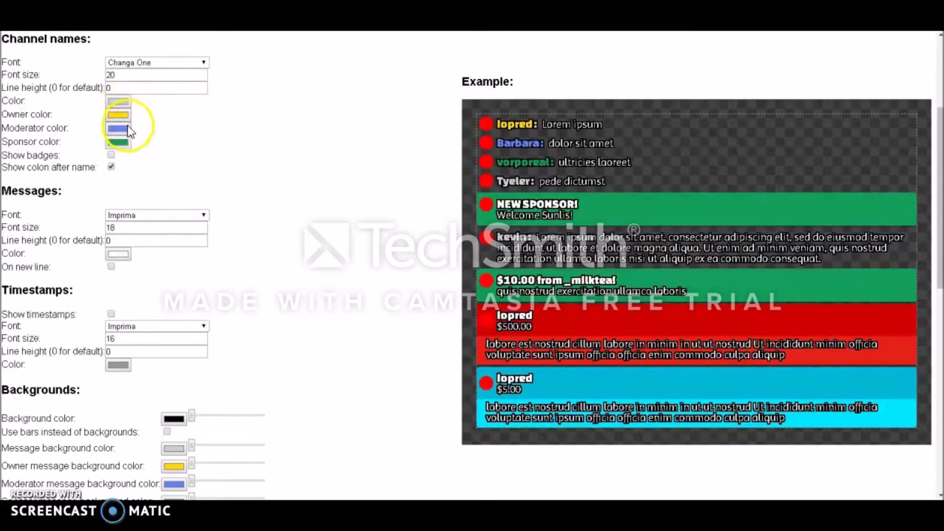
click(120, 62)
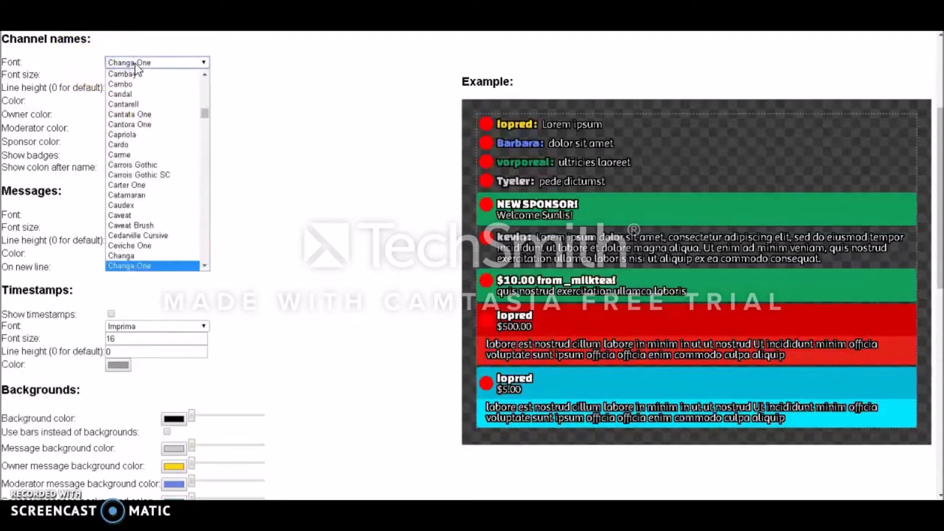
scroll(176, 227, down, 5)
scroll(174, 225, down, 5)
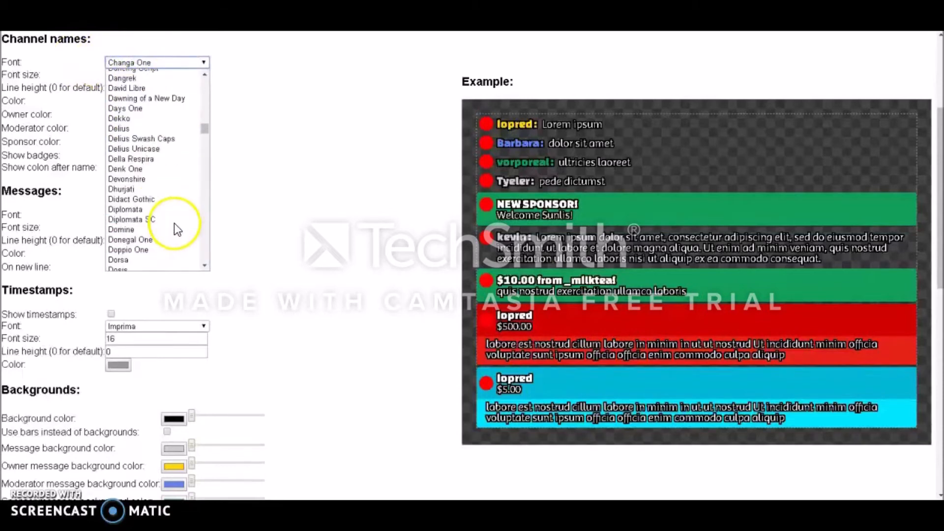
scroll(173, 223, up, 3)
scroll(173, 223, up, 15)
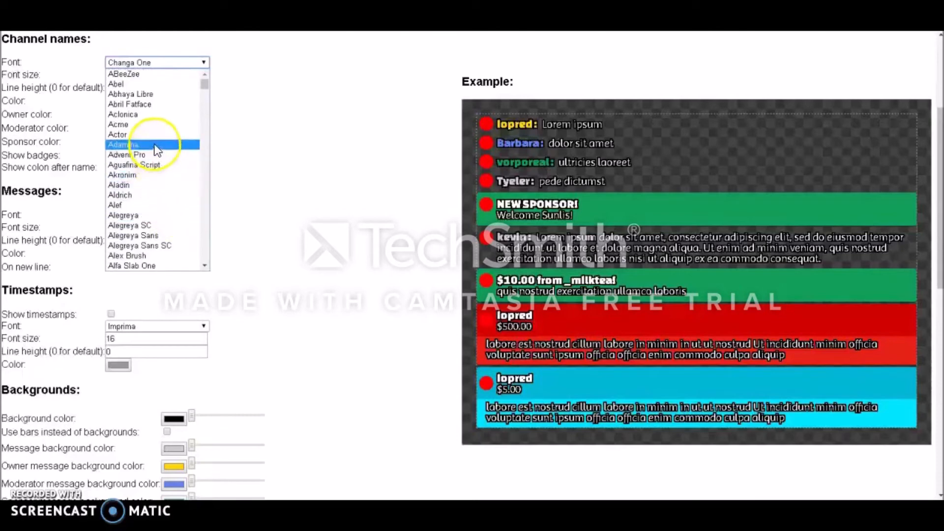
click(156, 165)
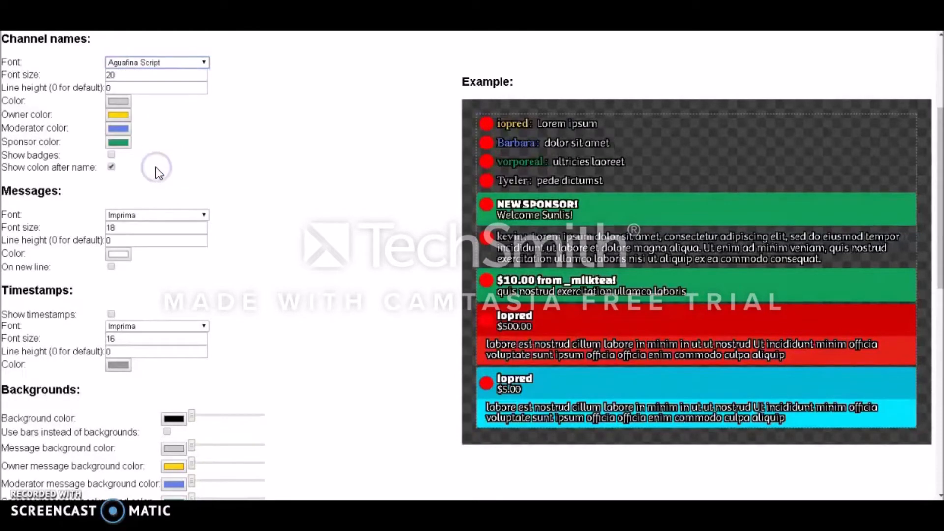
click(125, 60)
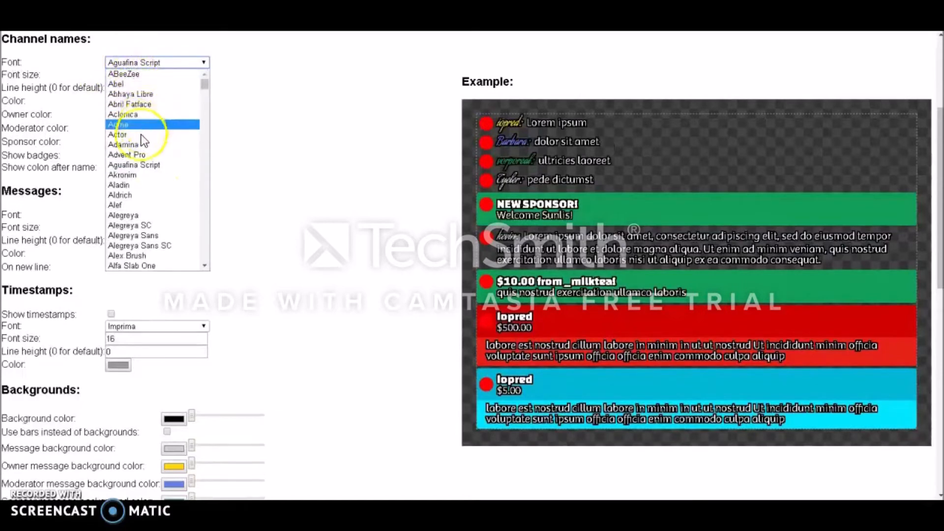
click(139, 152)
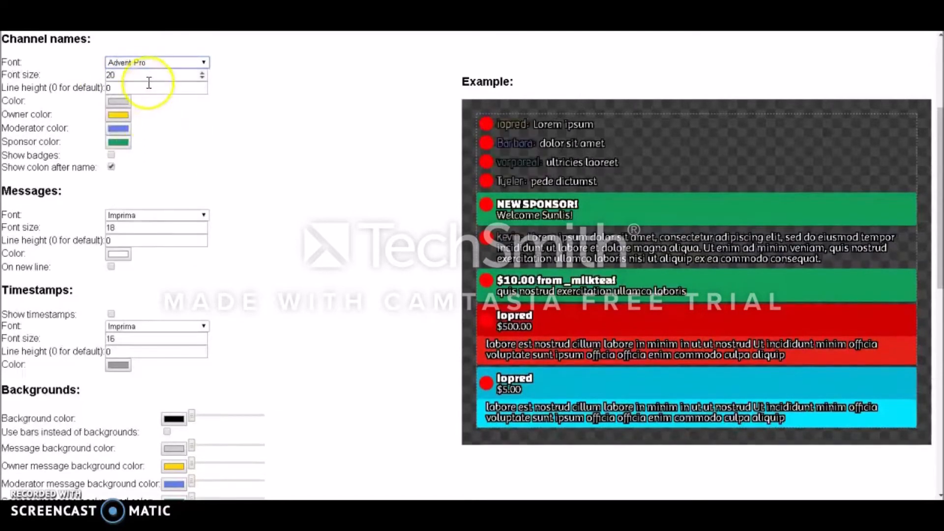
Set the font of the chat's channel names to Gruppo.
click(136, 63)
scroll(148, 230, down, 20)
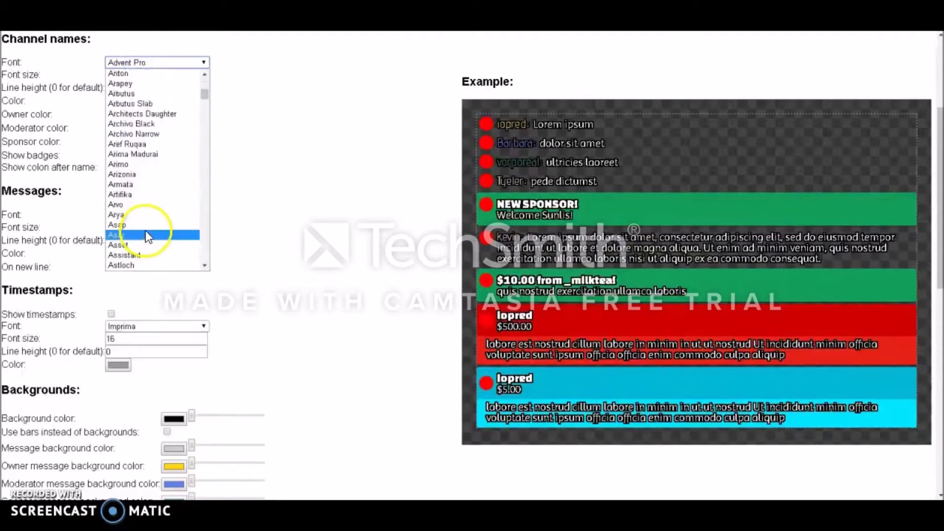
scroll(145, 225, down, 15)
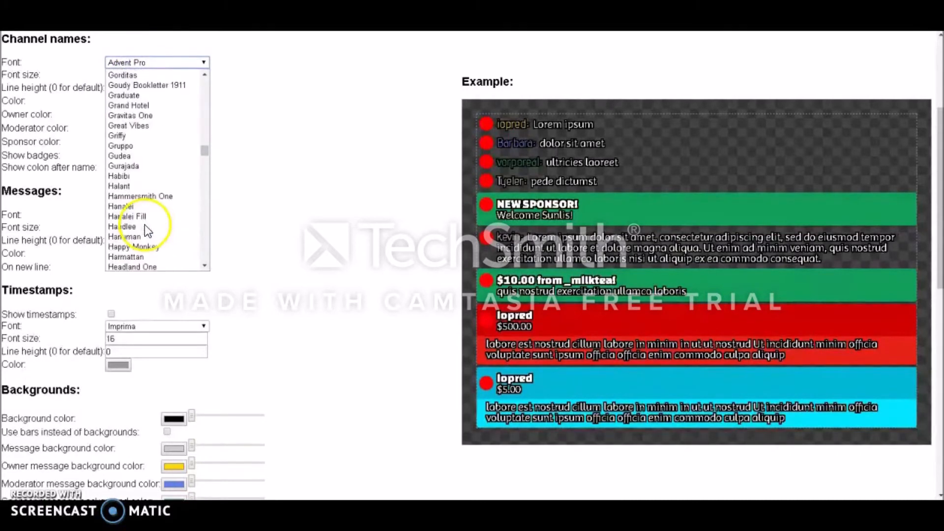
click(152, 146)
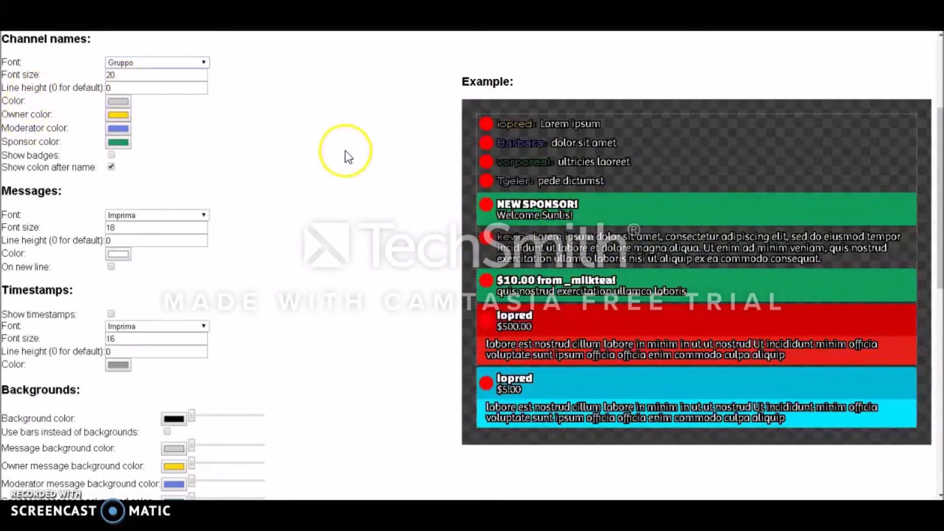
Select and copy the entire generated CSS code at the end of the style generator page.
scroll(345, 151, down, 5)
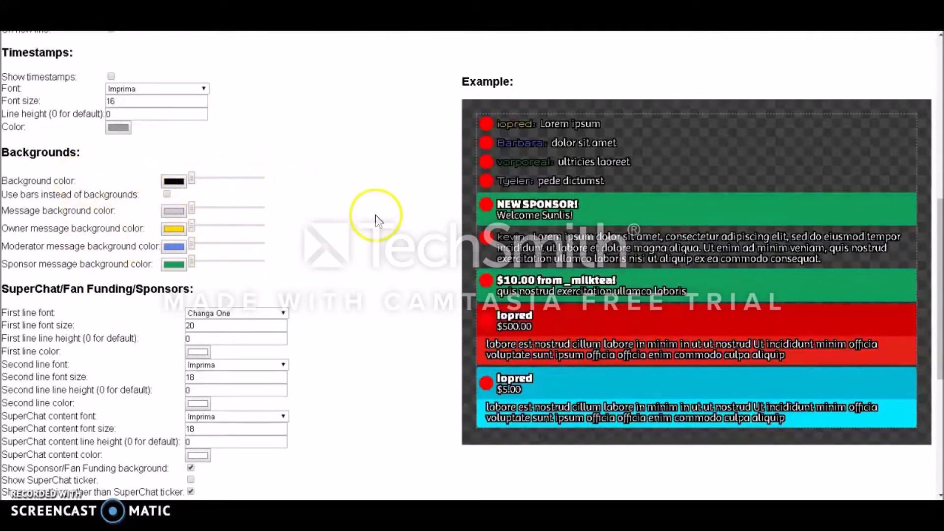
scroll(377, 219, down, 3)
scroll(377, 220, down, 3)
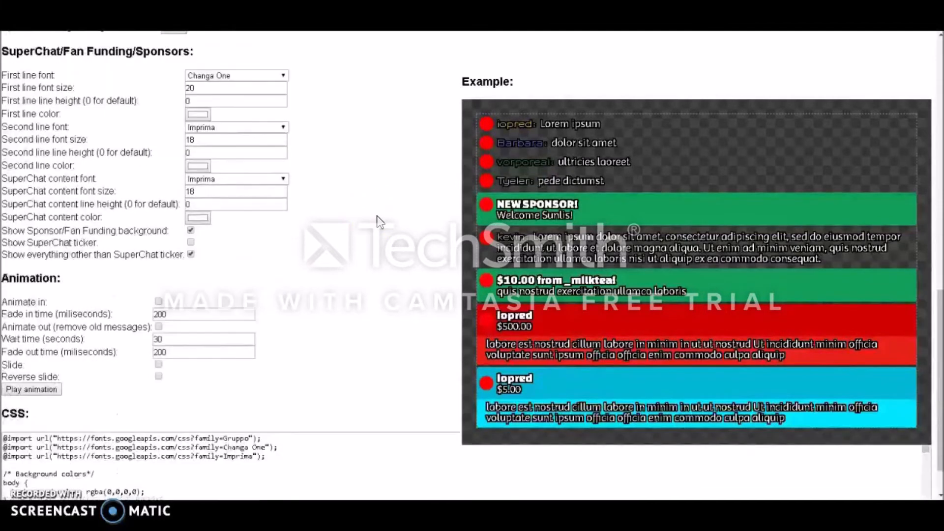
scroll(379, 219, down, 1)
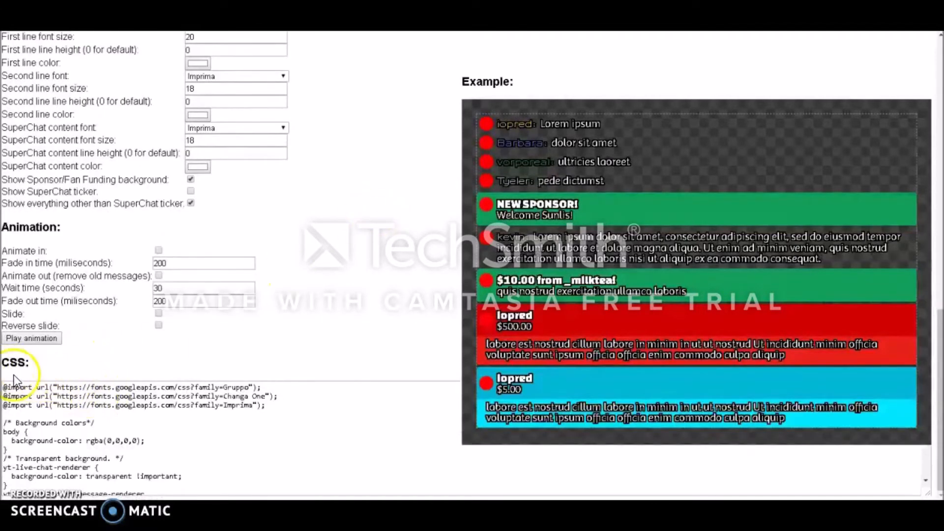
drag(4, 388, 306, 479)
scroll(331, 427, down, 10)
scroll(339, 429, down, 5)
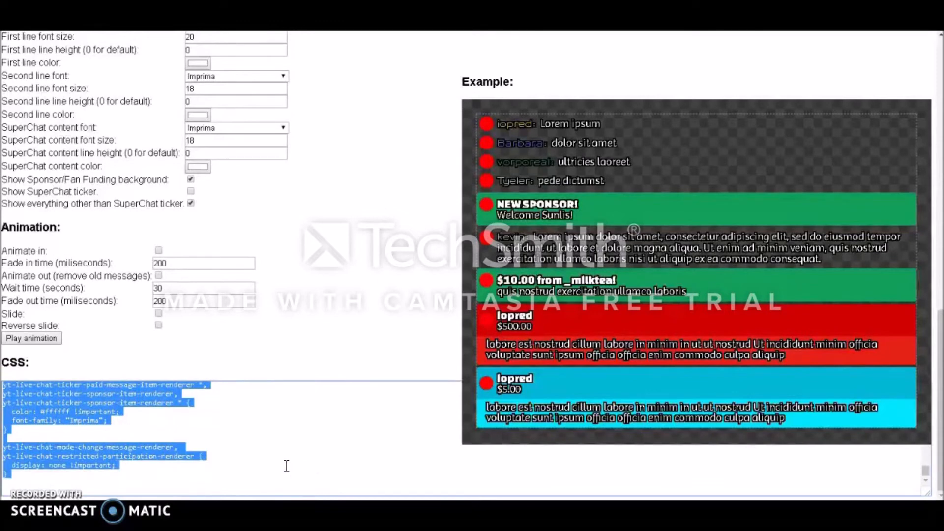
Switch back to OBS and replace the custom CSS of the Browser 2 chat source with the copied code.
click(477, 511)
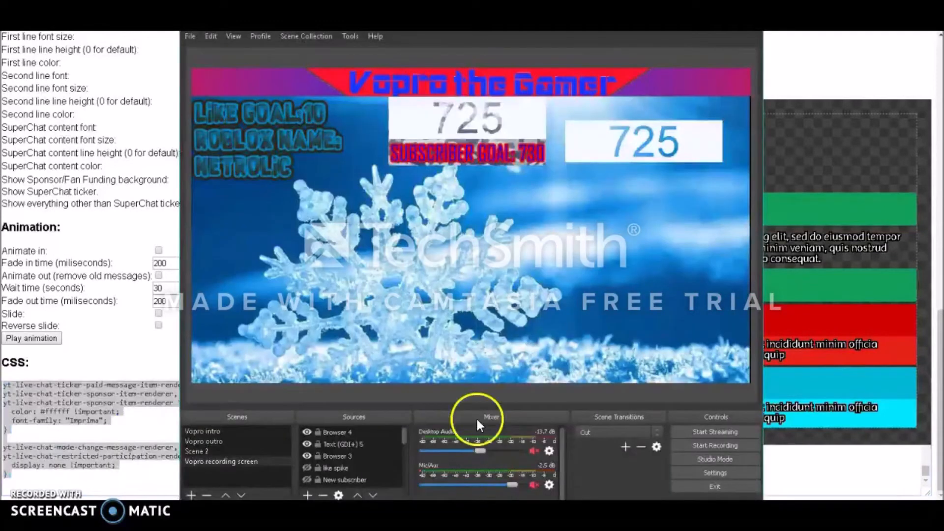
right_click(336, 336)
click(361, 328)
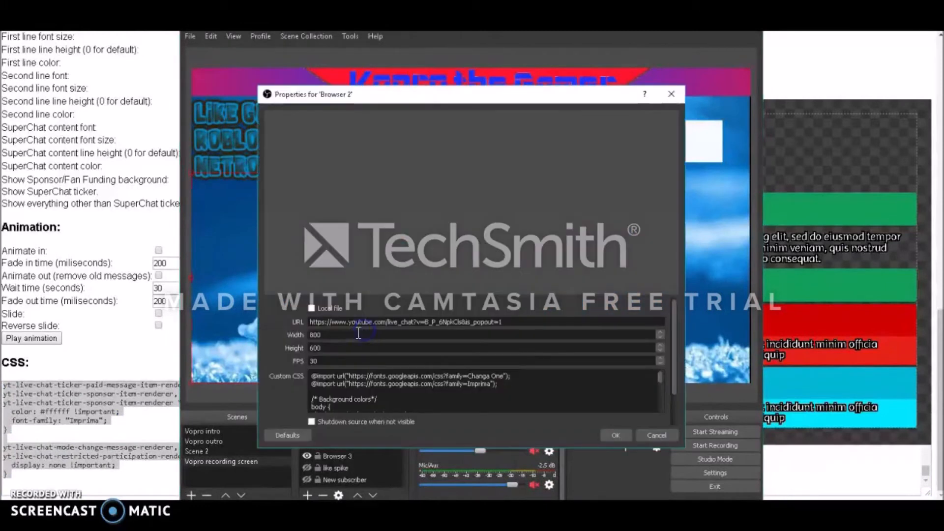
click(309, 374)
key(ctrl+a)
key(ctrl+v)
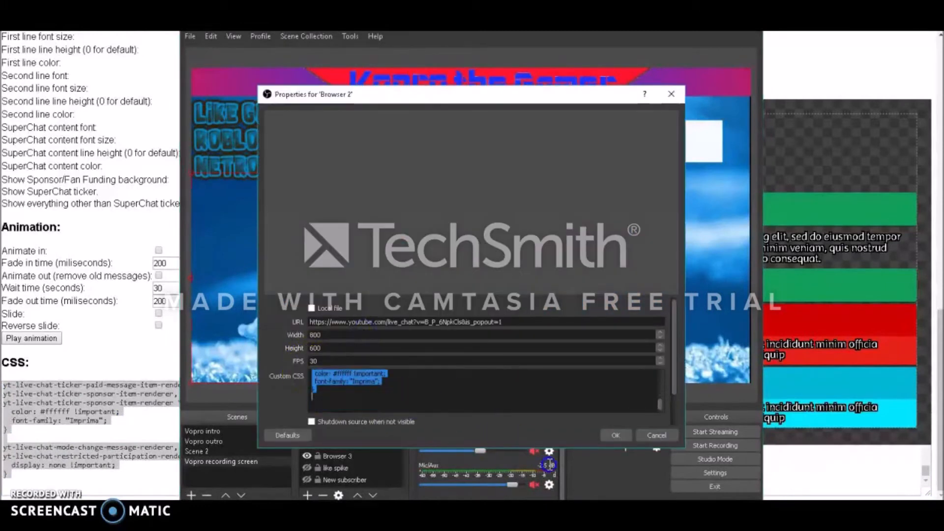
key(BackSpace)
key(ctrl+v)
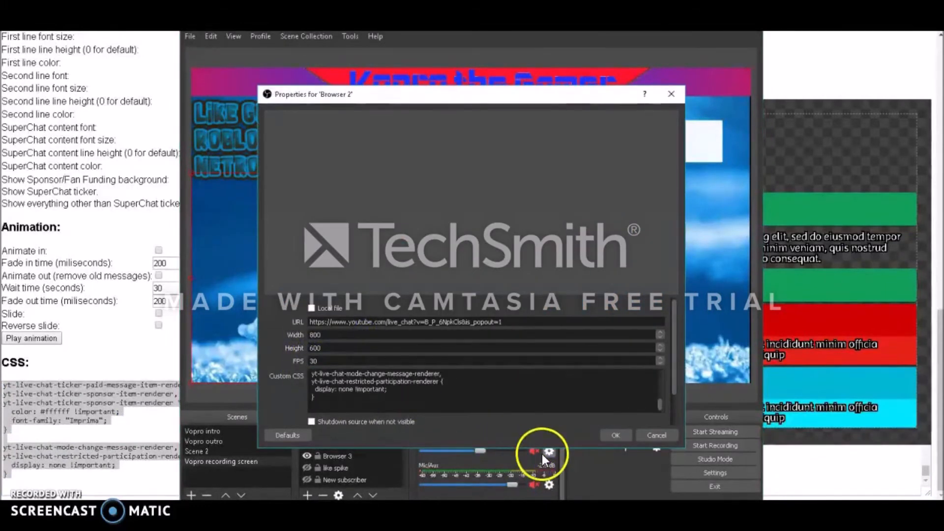
click(616, 436)
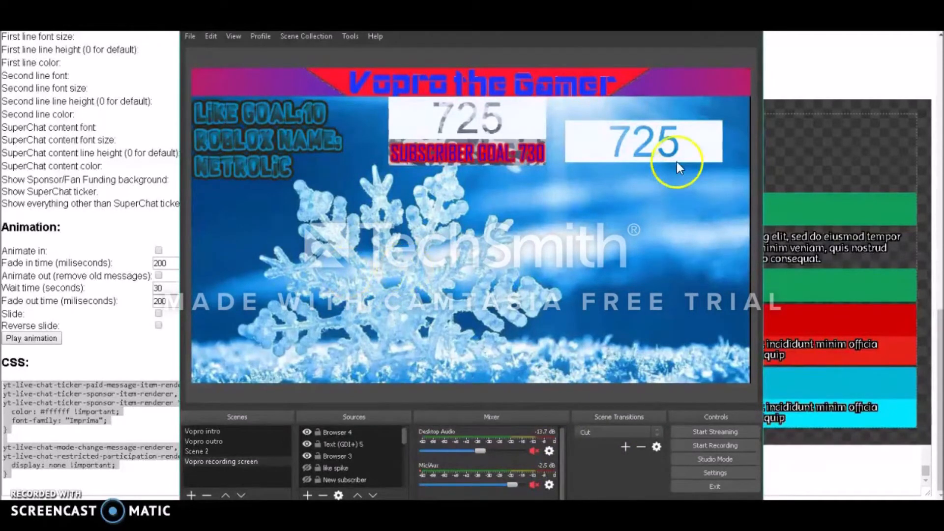
Remove the duplicate subscriber counter source Browser 4 from the scene.
right_click(673, 144)
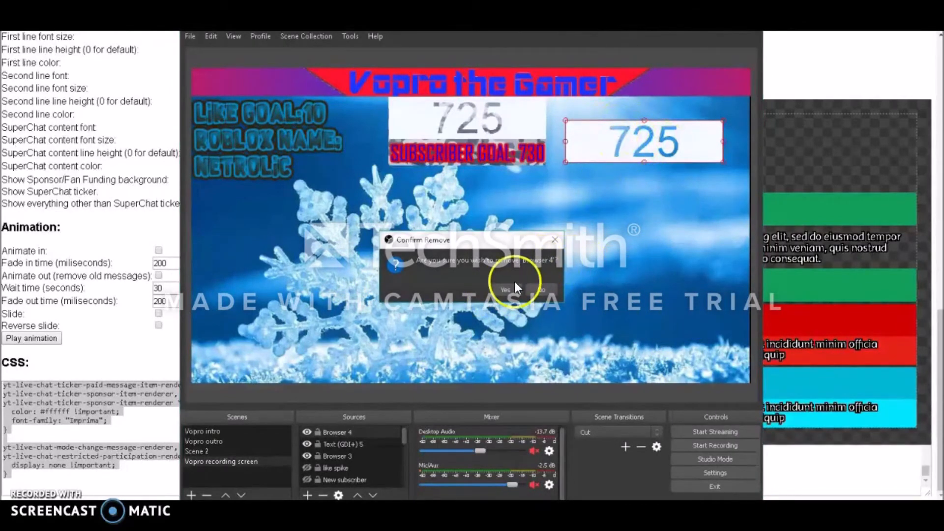
click(507, 290)
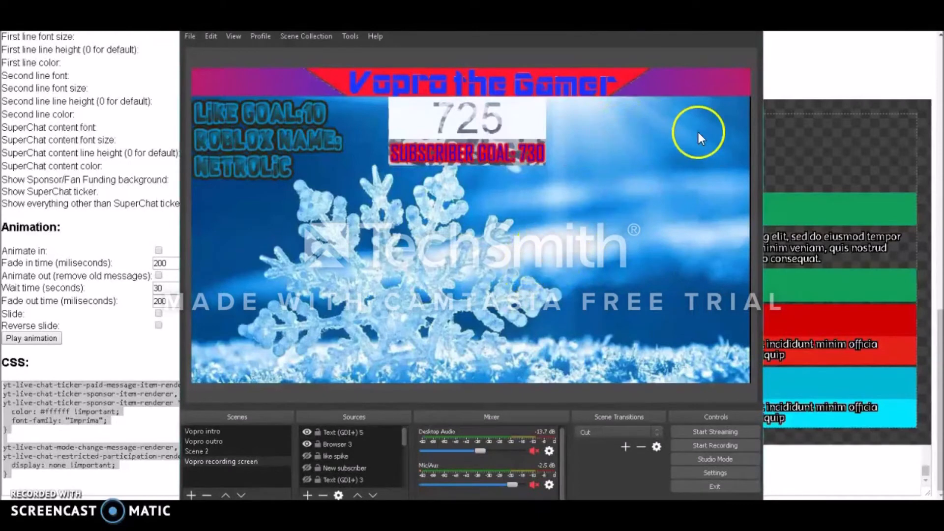
Switch to the web browser and open the streamlabs.com website.
key(alt+Tab)
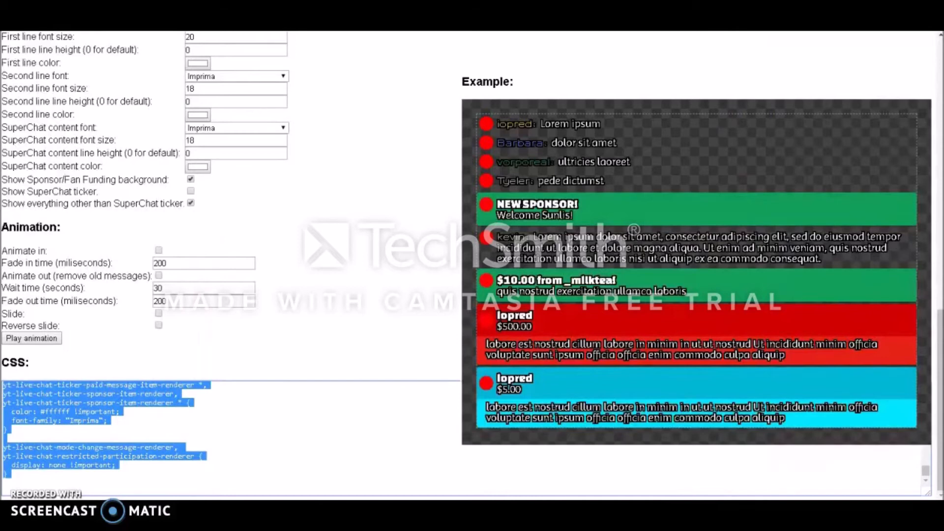
key(alt+Tab)
text(as)
key(BackSpace)
key(BackSpace)
key(BackSpace)
text(strea)
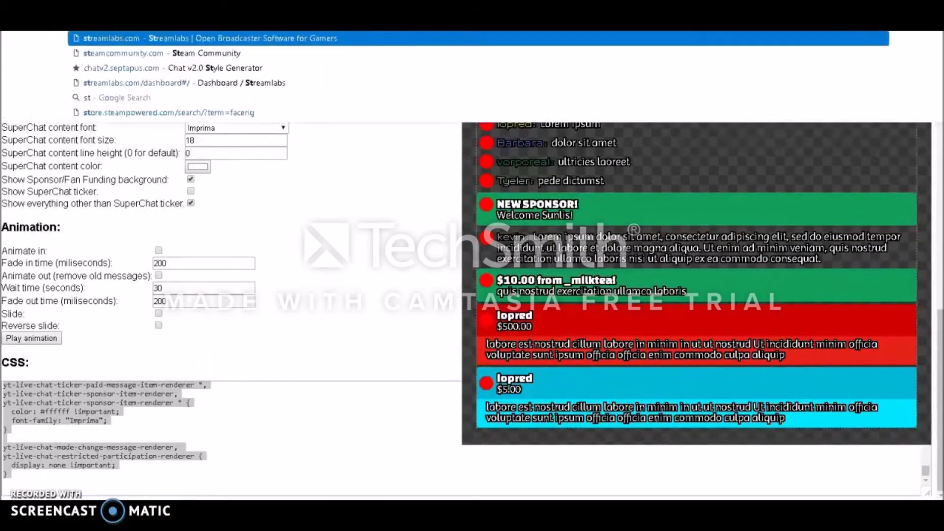
key(Return)
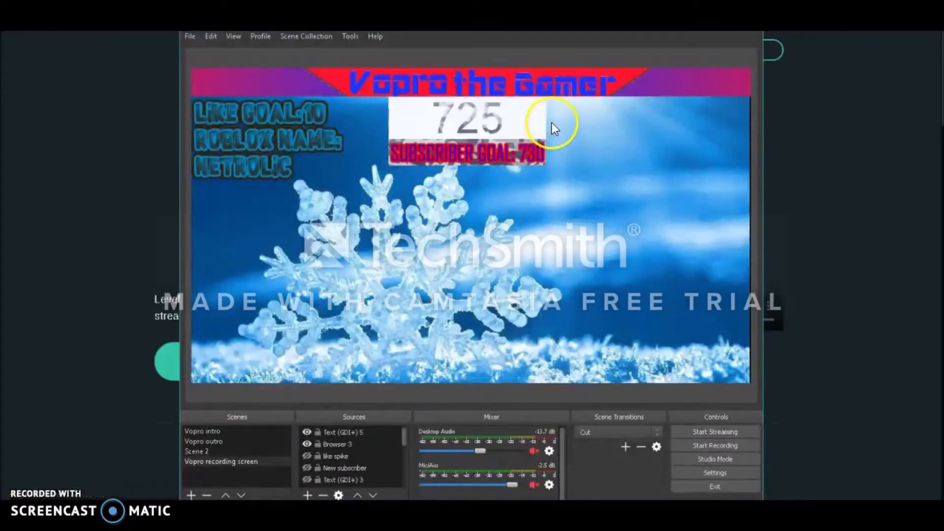
click(797, 85)
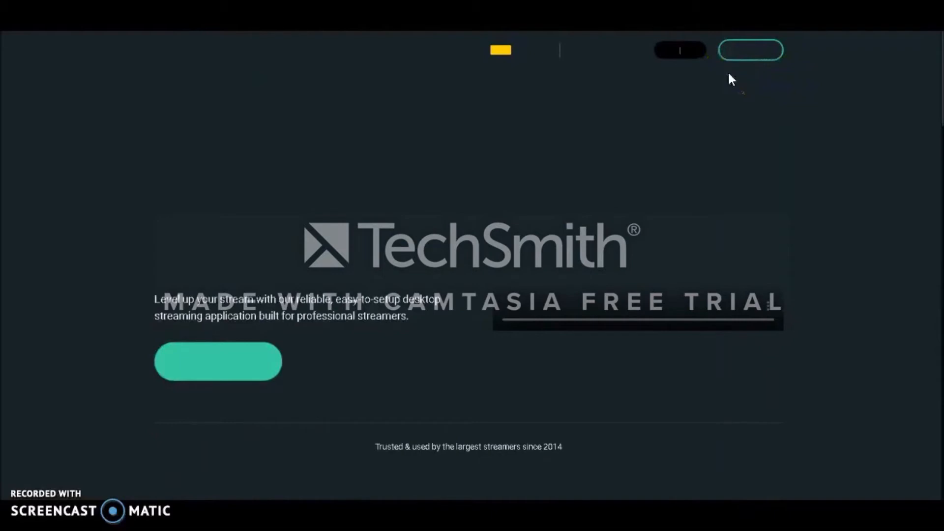
key(alt+Tab)
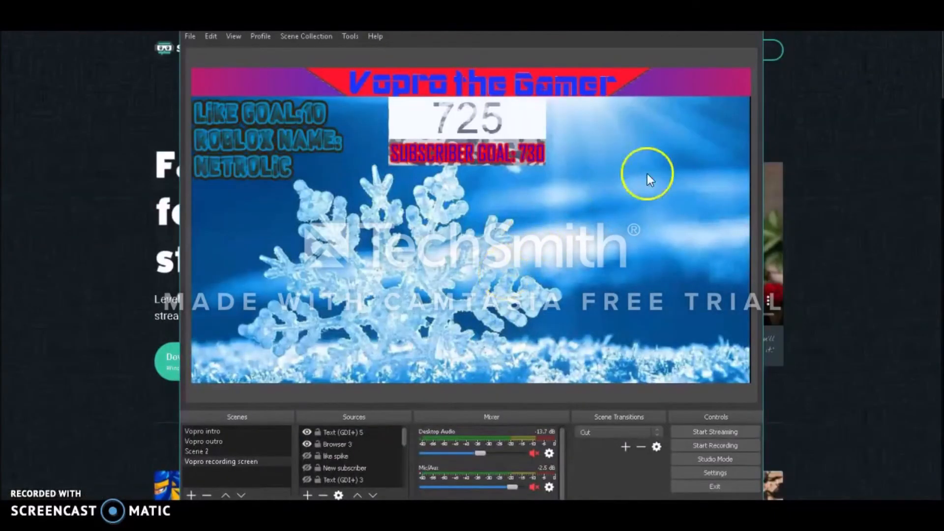
click(804, 127)
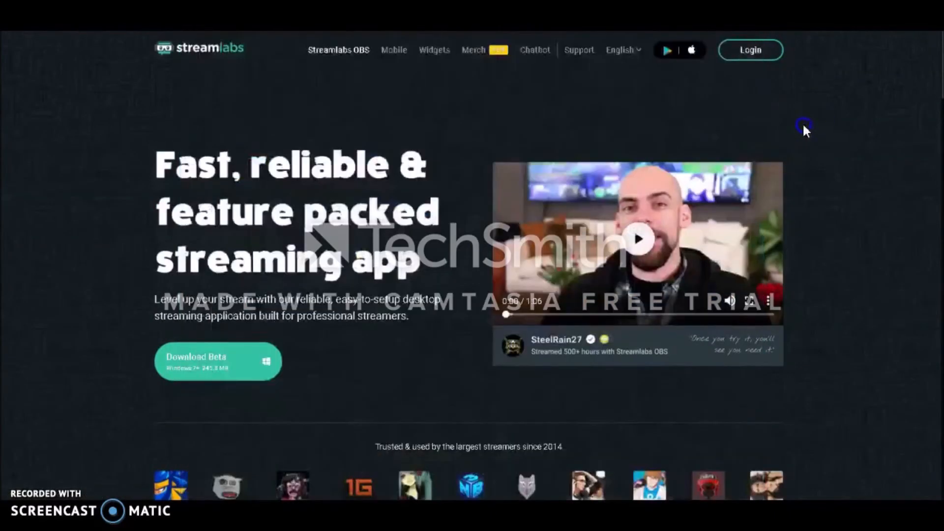
Log in to Streamlabs with the YouTube option, choosing the channel's Google account and allowing the requested account access.
click(752, 54)
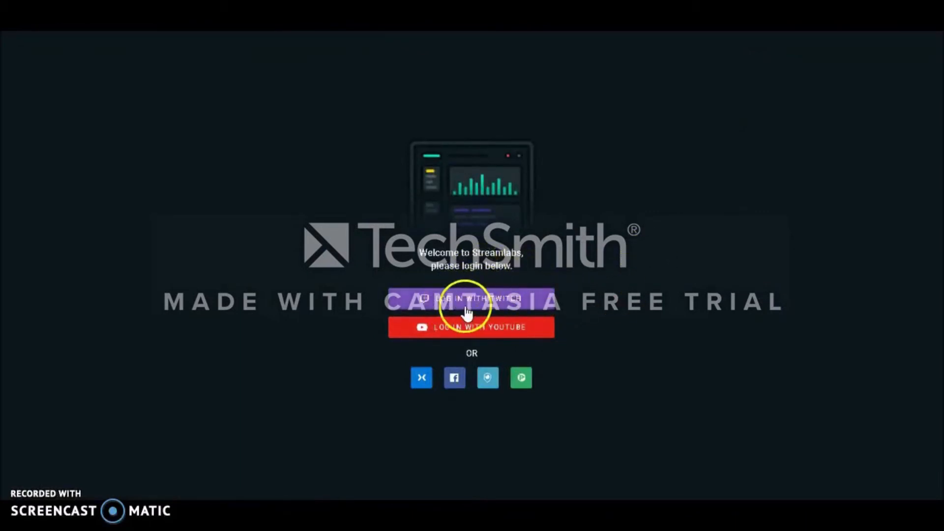
click(448, 330)
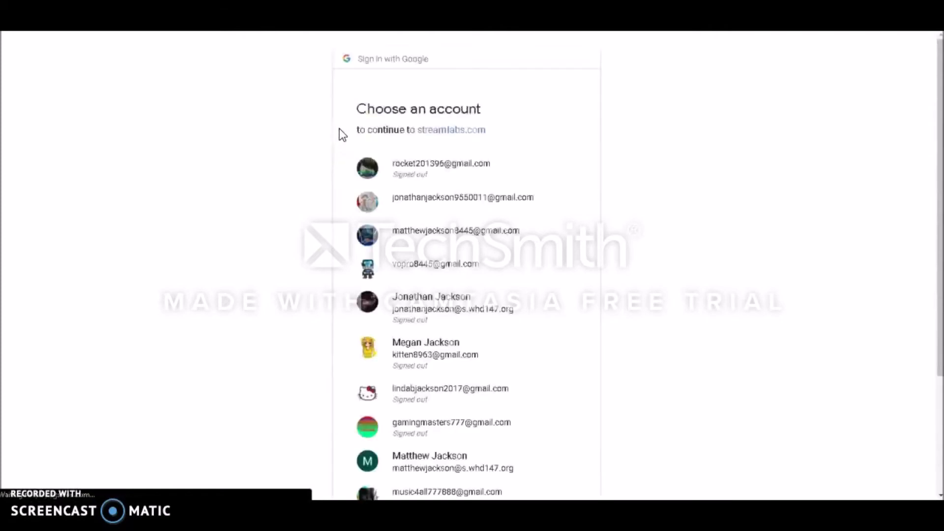
click(374, 240)
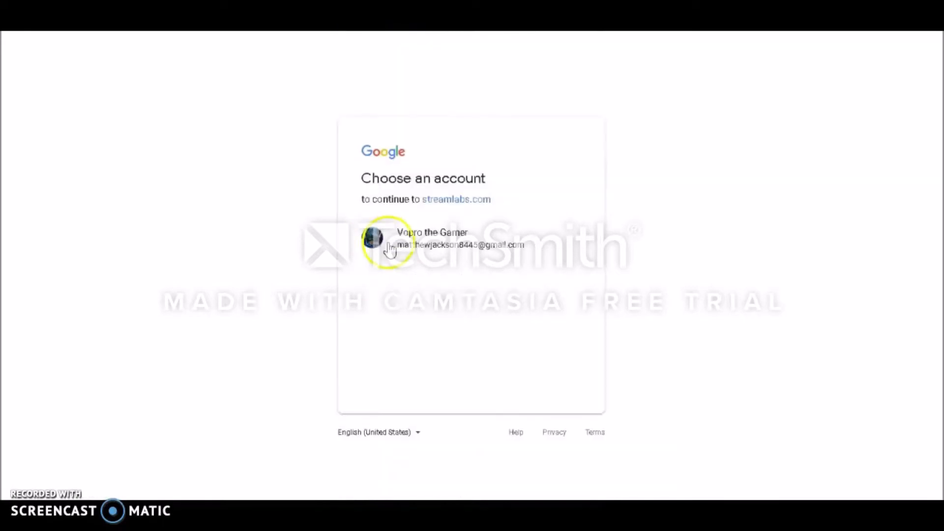
click(390, 251)
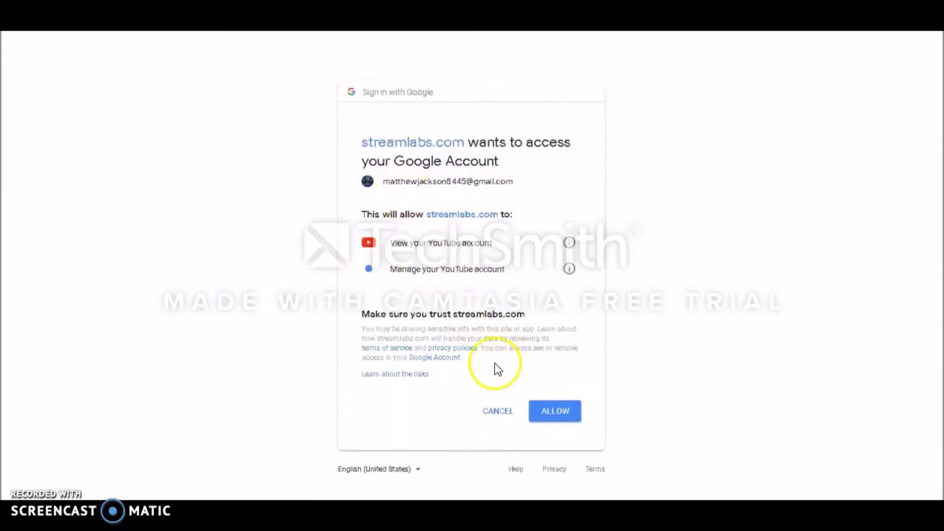
click(551, 414)
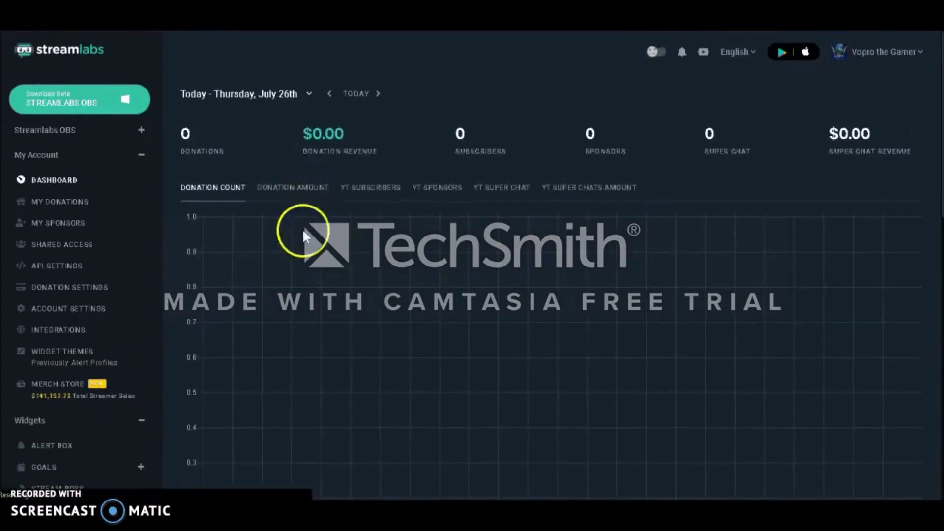
Open the Alert Box widget page from the Streamlabs dashboard.
scroll(151, 363, down, 1)
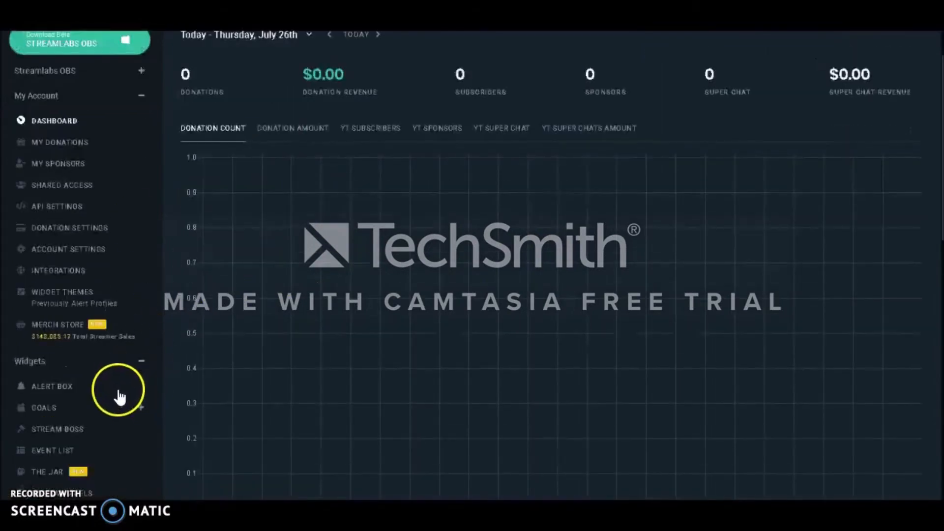
click(43, 392)
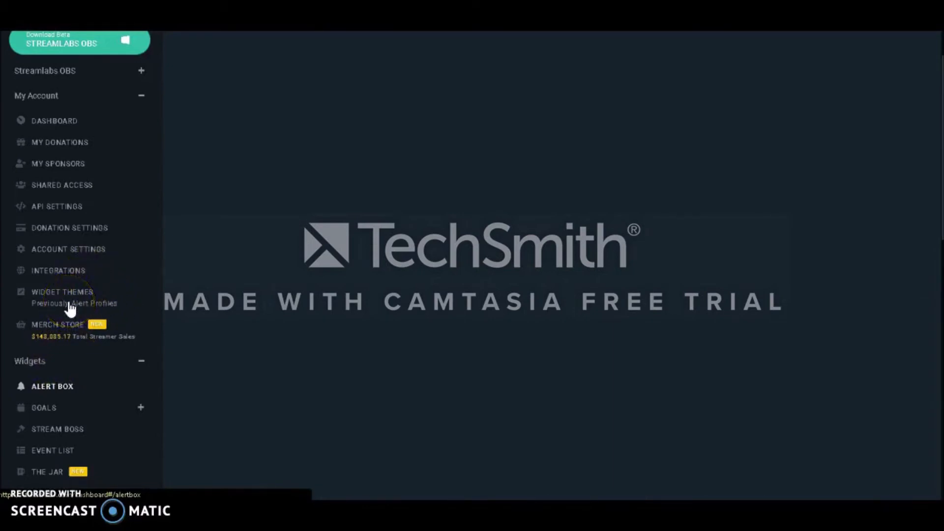
click(26, 388)
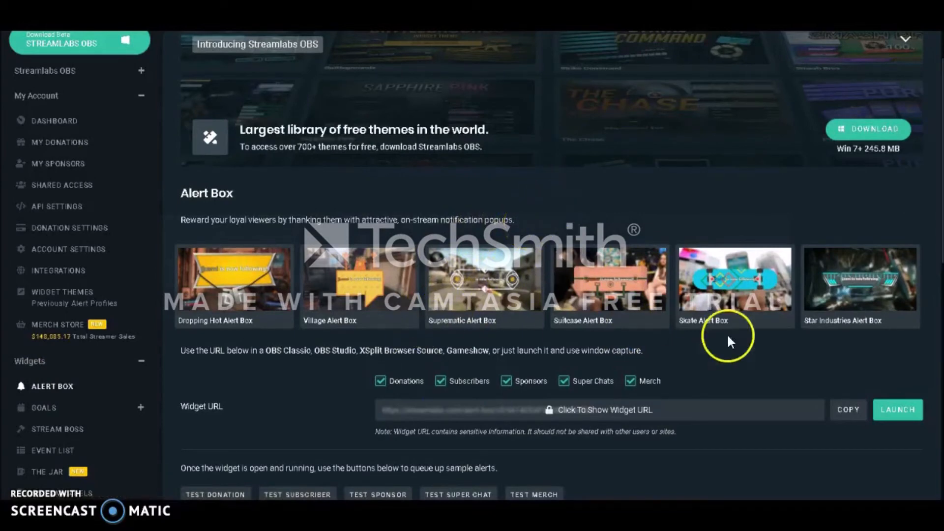
Exclude Donations, Sponsors, Super Chats and Merch from the alert box widget so that only Subscribers stays enabled.
scroll(712, 318, down, 1)
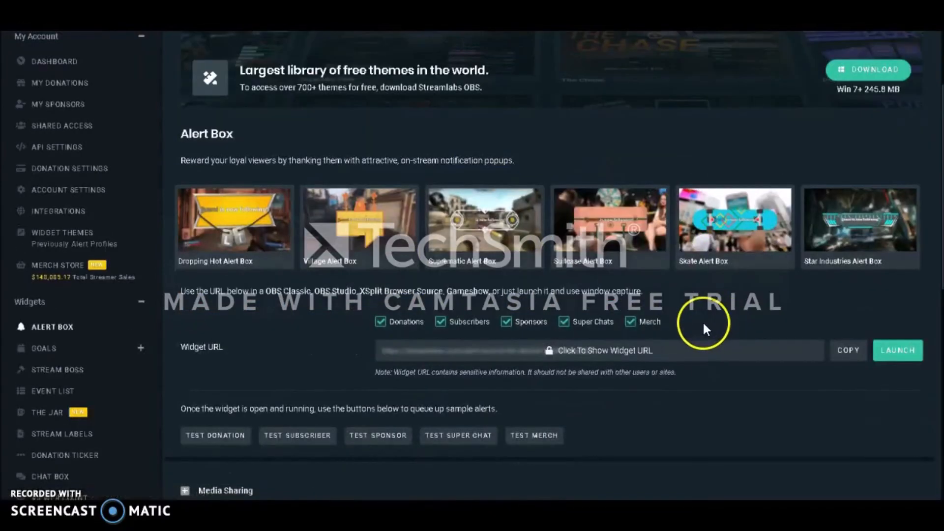
scroll(702, 327, down, 3)
click(381, 144)
click(506, 143)
click(572, 147)
click(630, 145)
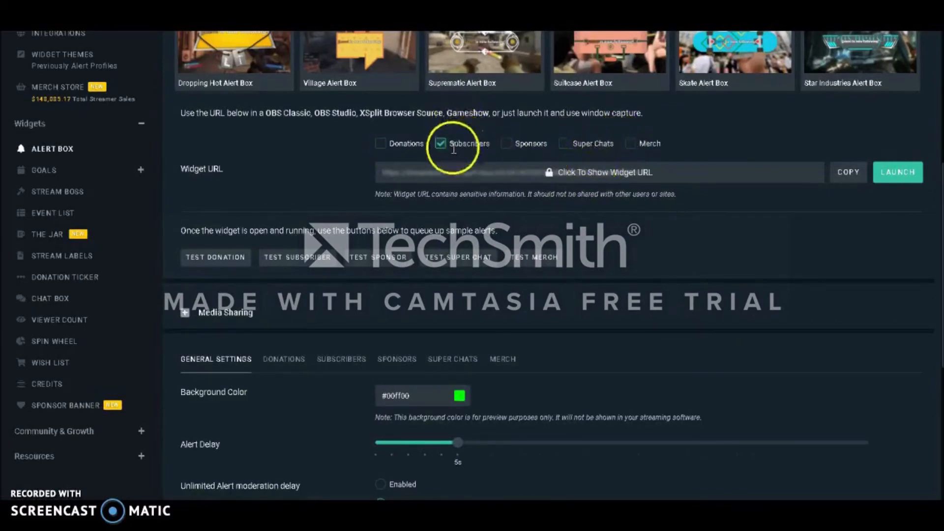
In the subscriber alert settings, set the message template to "{Name} Welcome to the Owl Nation" and save the settings.
click(340, 367)
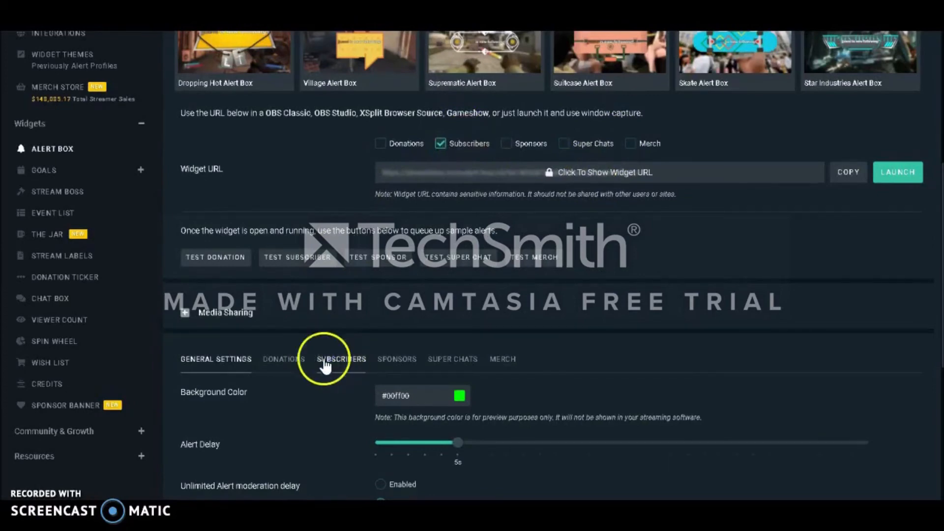
scroll(363, 338, down, 4)
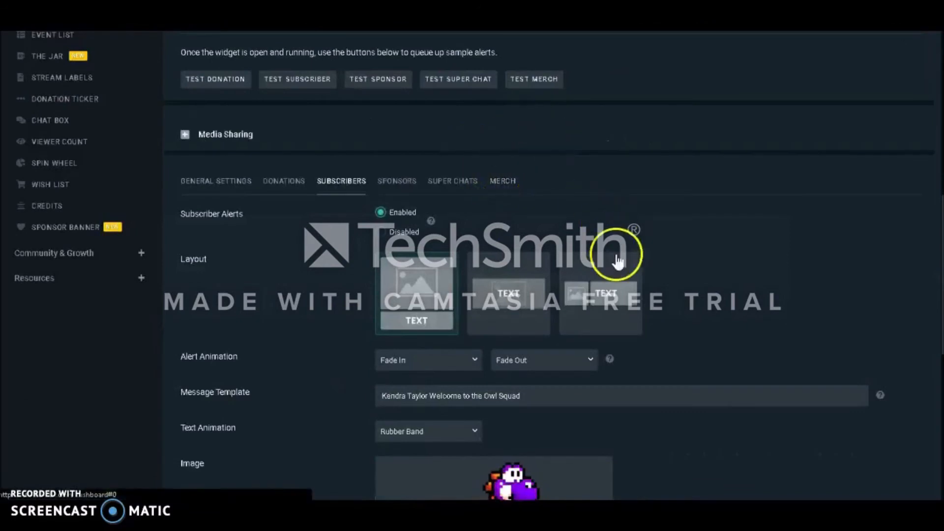
scroll(610, 268, down, 3)
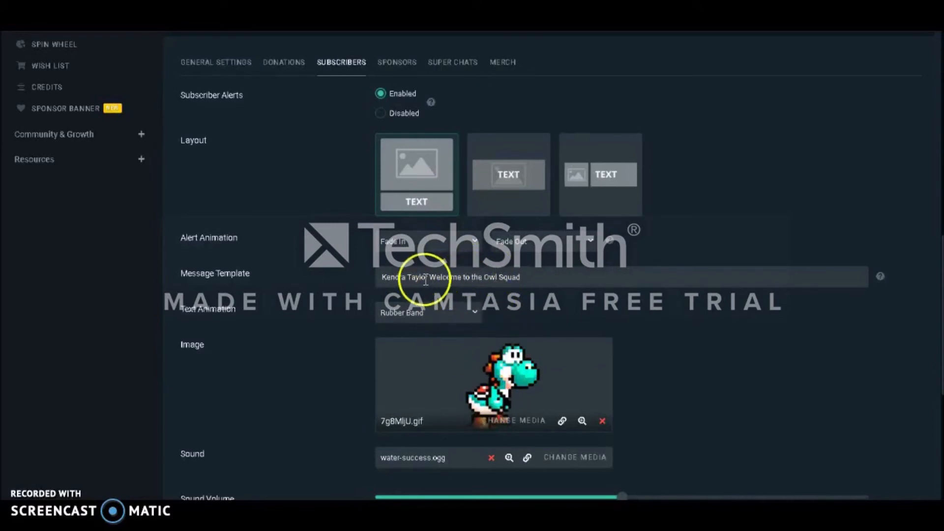
drag(429, 278, 323, 283)
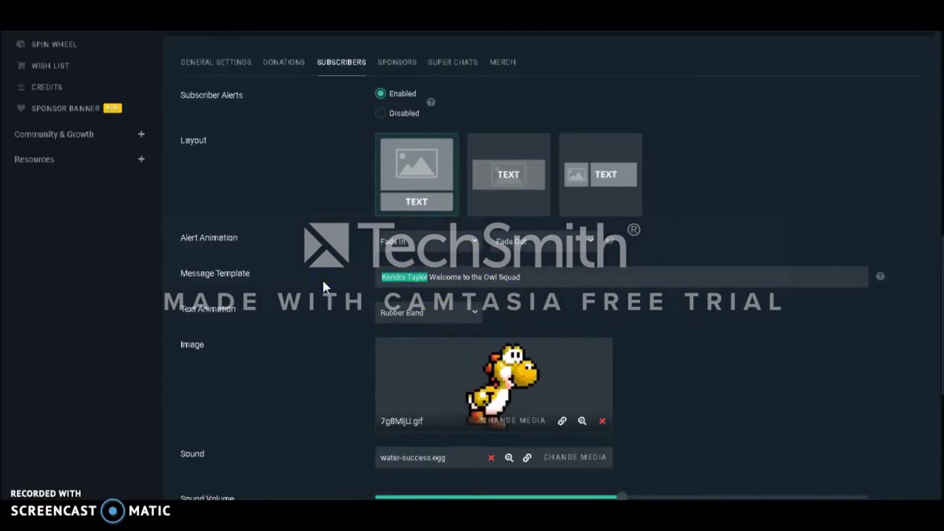
text({Name})
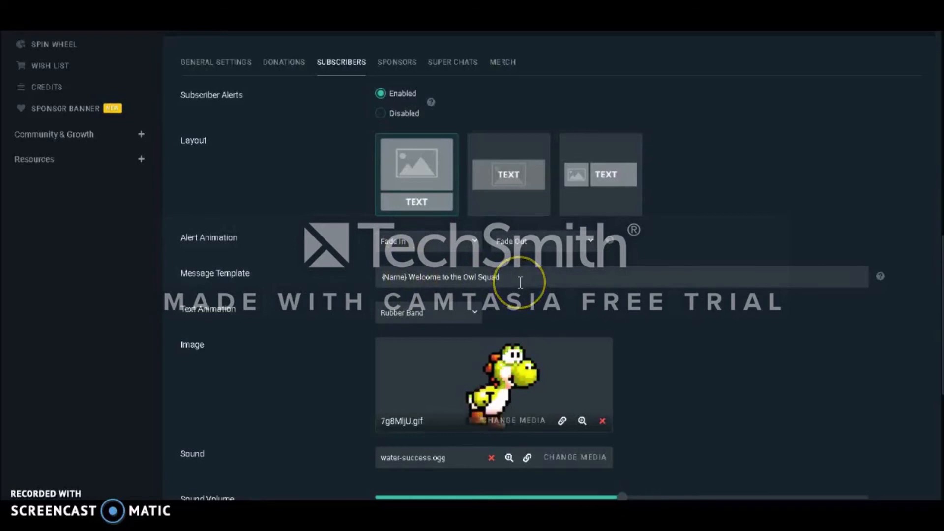
drag(500, 277, 482, 279)
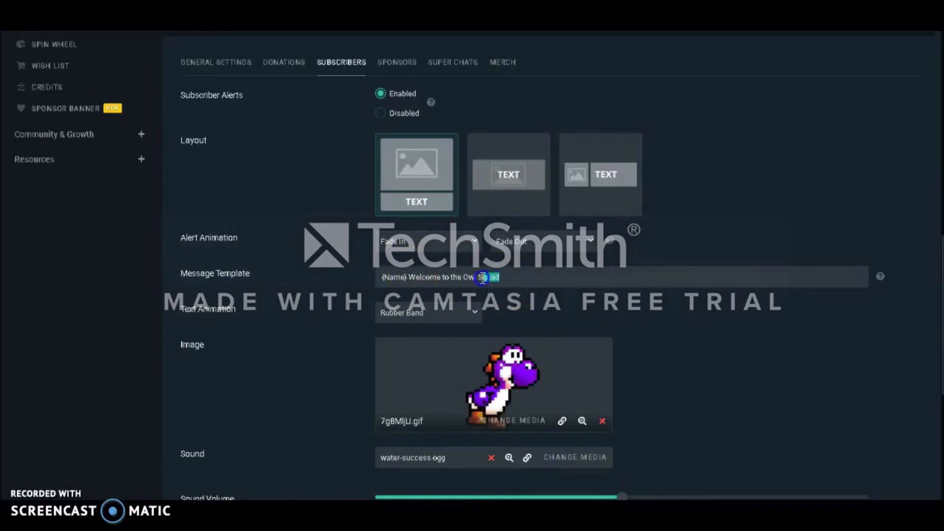
text(Hation)
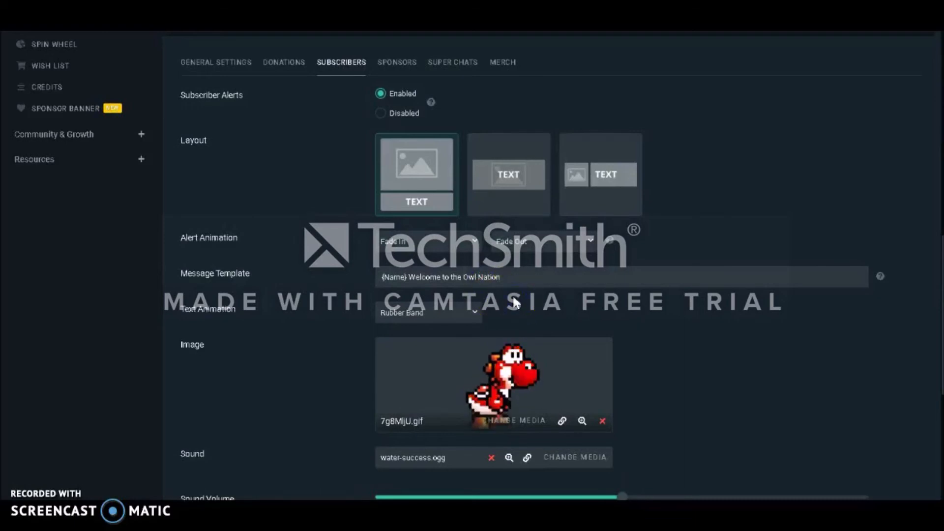
scroll(516, 301, down, 3)
scroll(536, 311, down, 4)
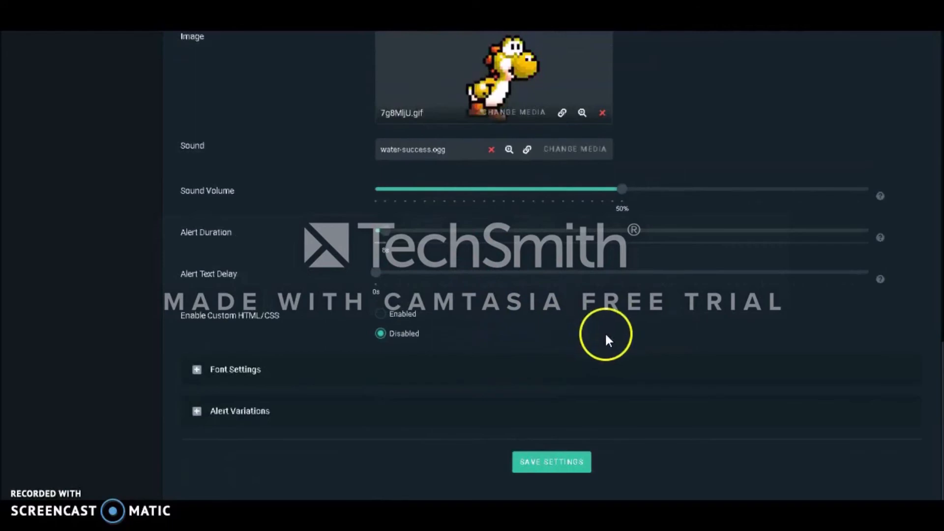
click(574, 462)
Replace the subscriber alert's image with the stock star image DYvBsob.gif.
scroll(615, 376, up, 6)
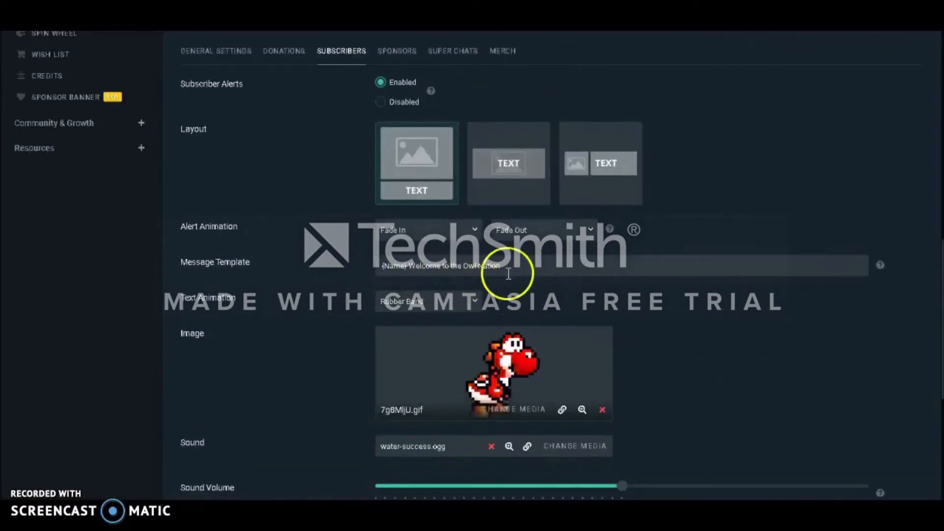
scroll(596, 302, down, 2)
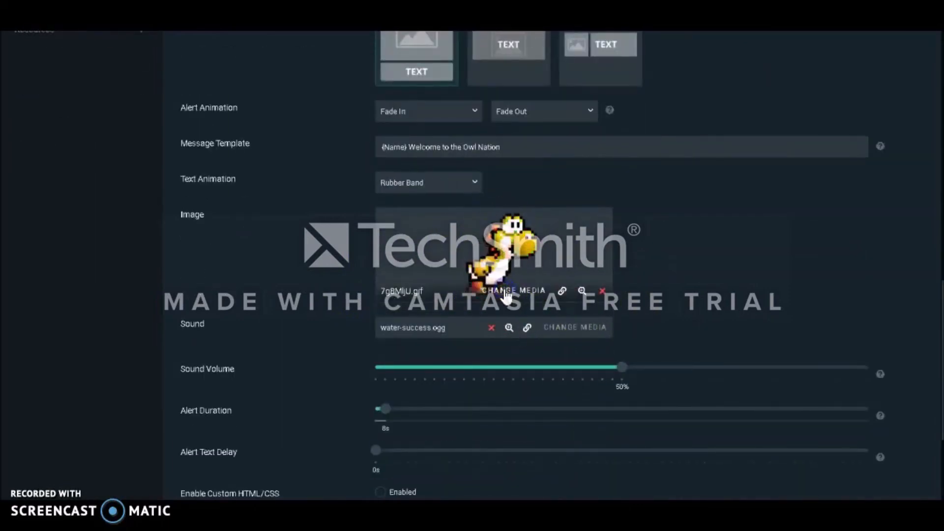
click(506, 291)
click(224, 297)
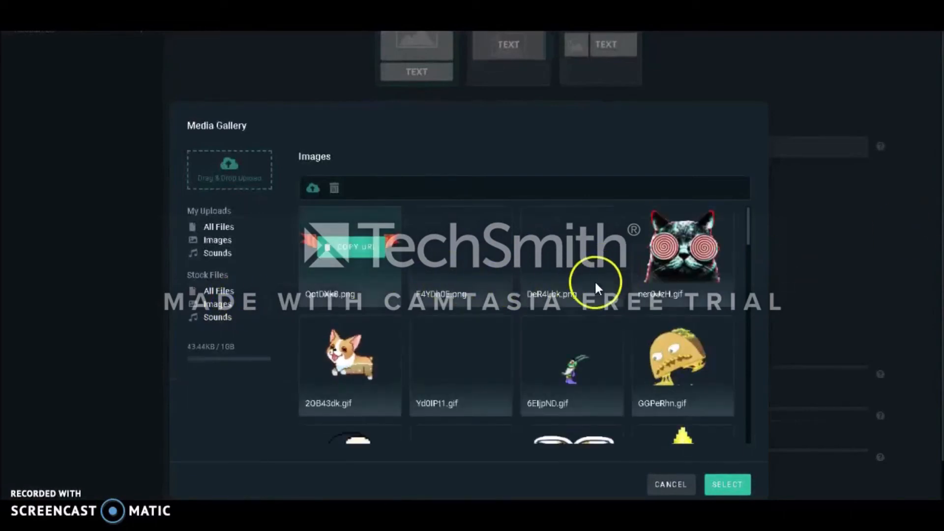
scroll(577, 291, down, 1)
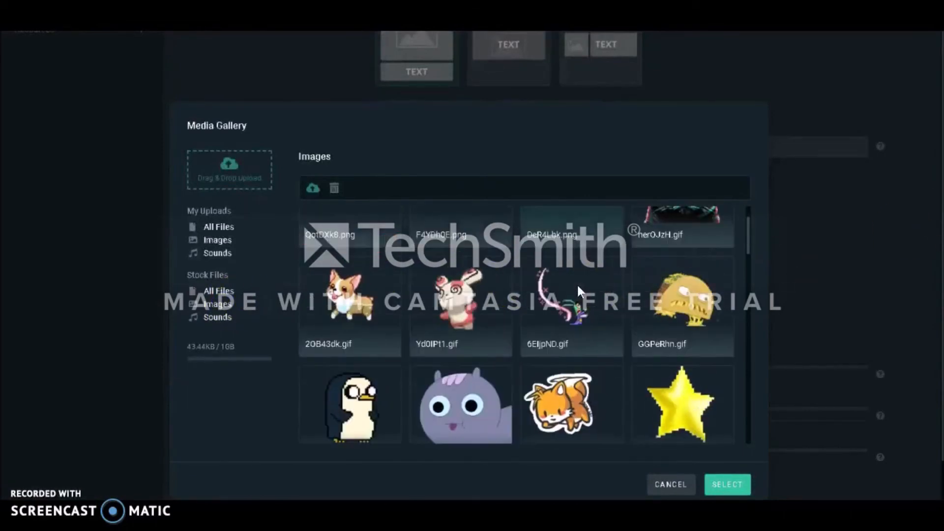
scroll(578, 286, down, 1)
mouse_move(666, 384)
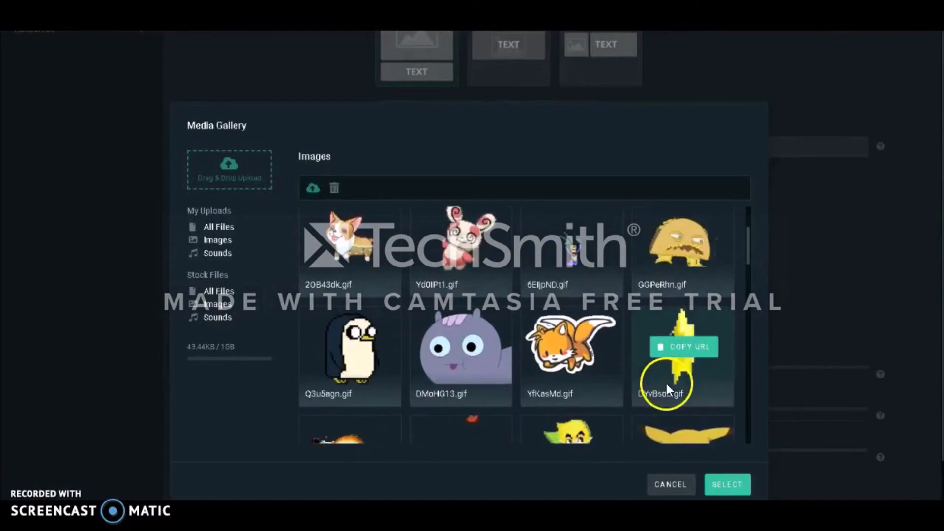
click(718, 486)
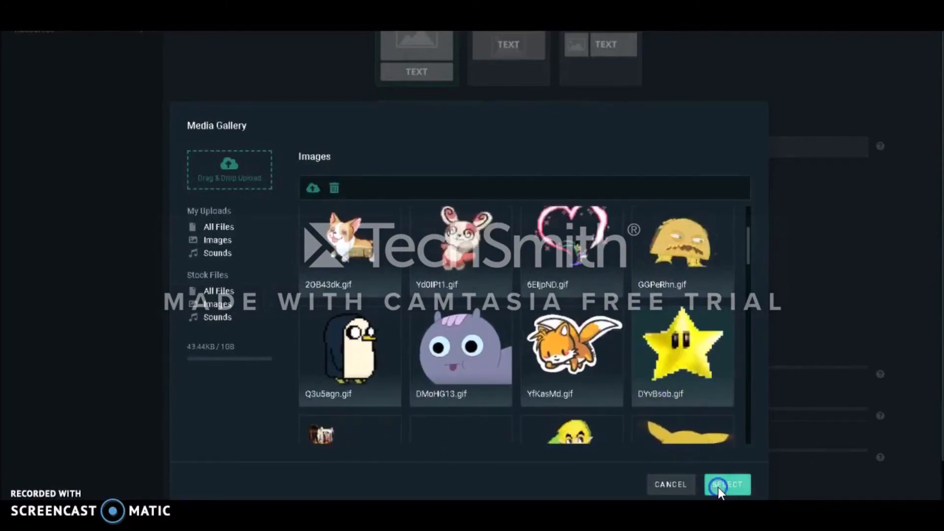
Replace the subscriber alert's sound with the stock sound Bonus 3.
click(561, 327)
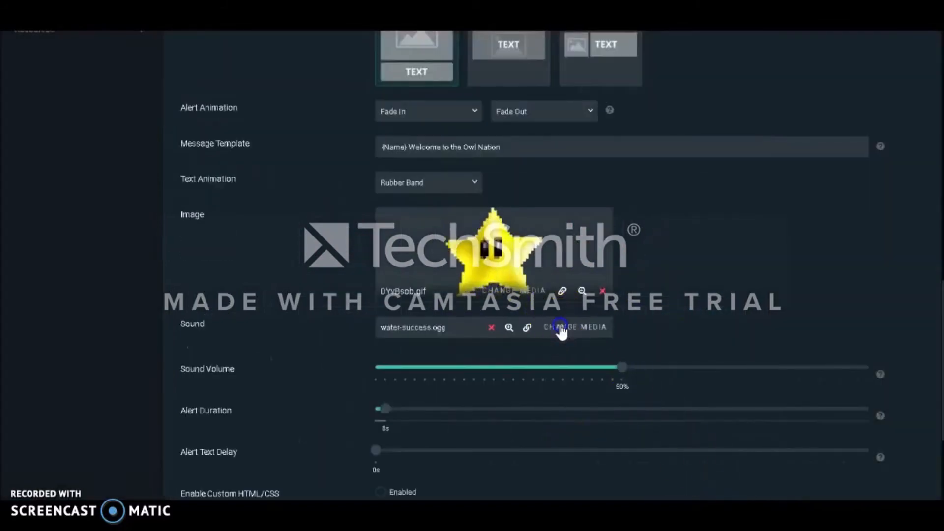
click(213, 318)
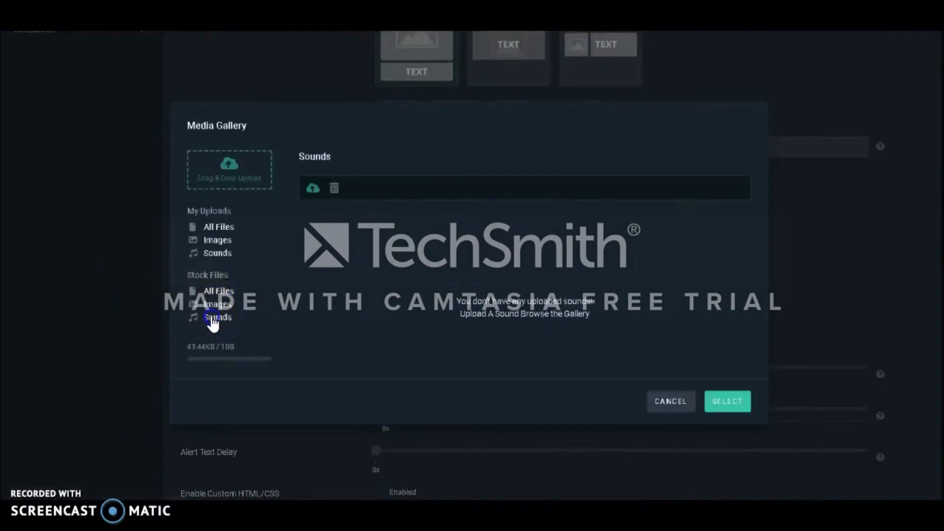
click(473, 301)
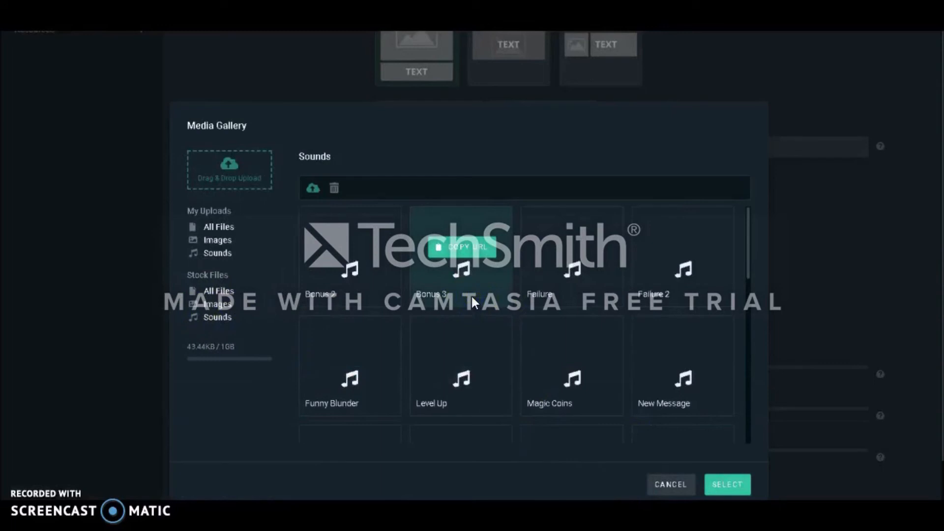
click(479, 284)
click(728, 486)
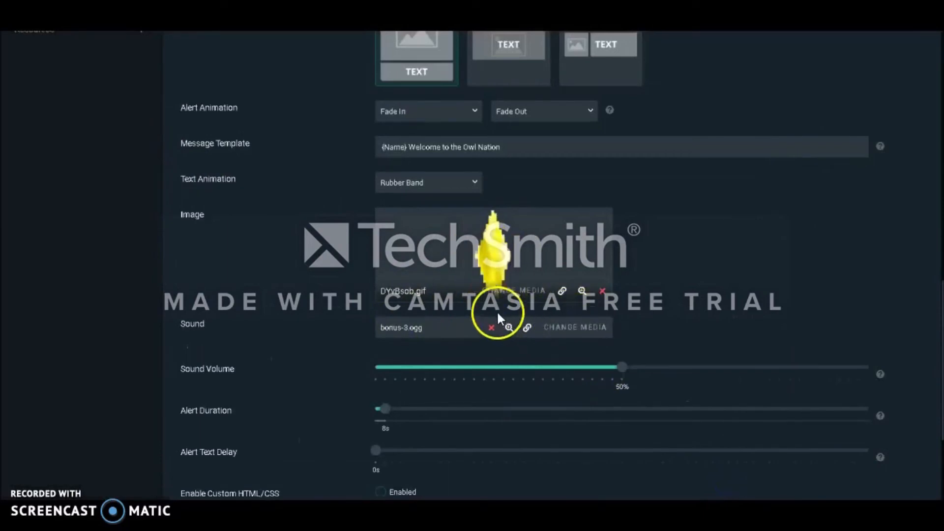
Launch the alert box widget in its own window, then close that window.
scroll(647, 283, up, 15)
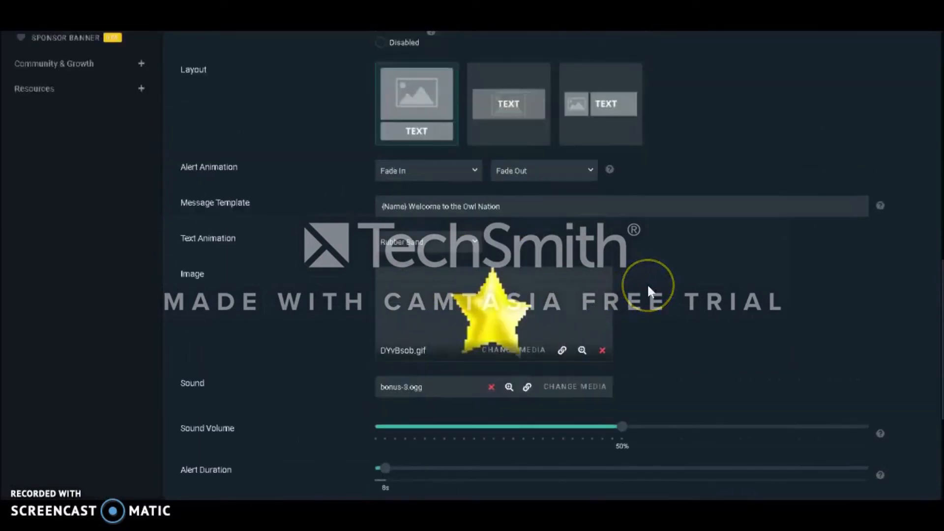
scroll(785, 284, down, 4)
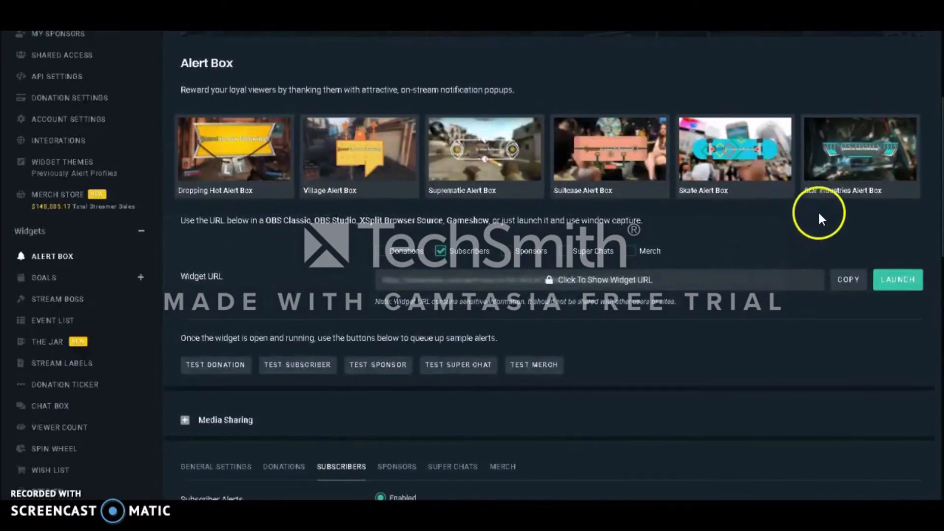
click(887, 281)
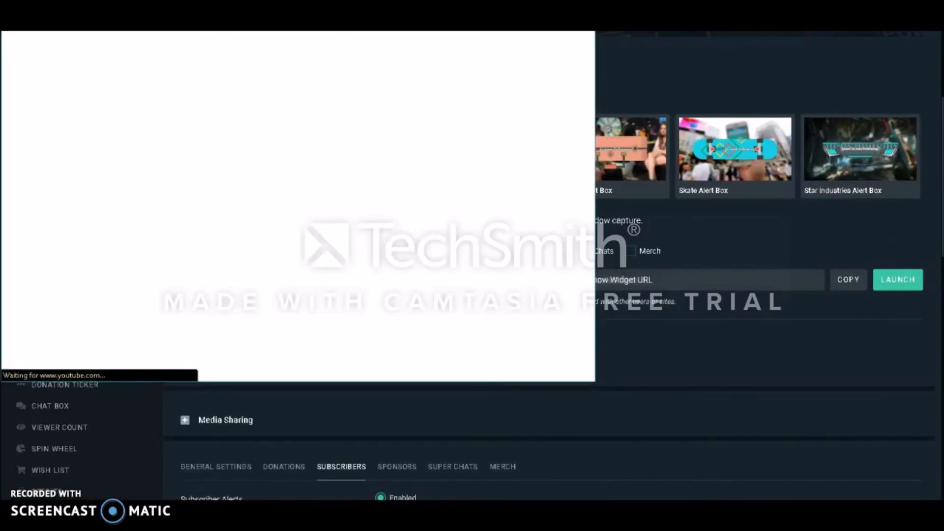
key(alt+F4)
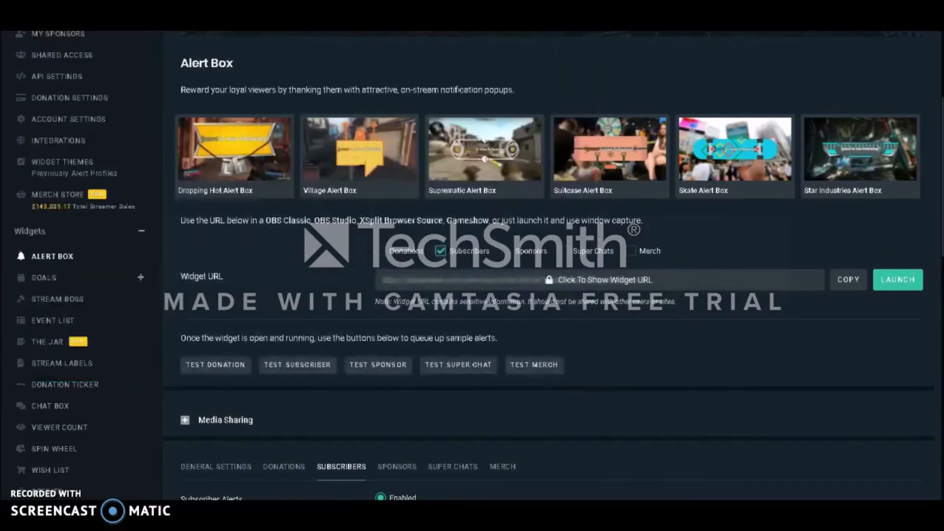
Switch to OBS and check the widget URL in the New subscriber source's properties, accepting the dialog.
key(alt+Tab)
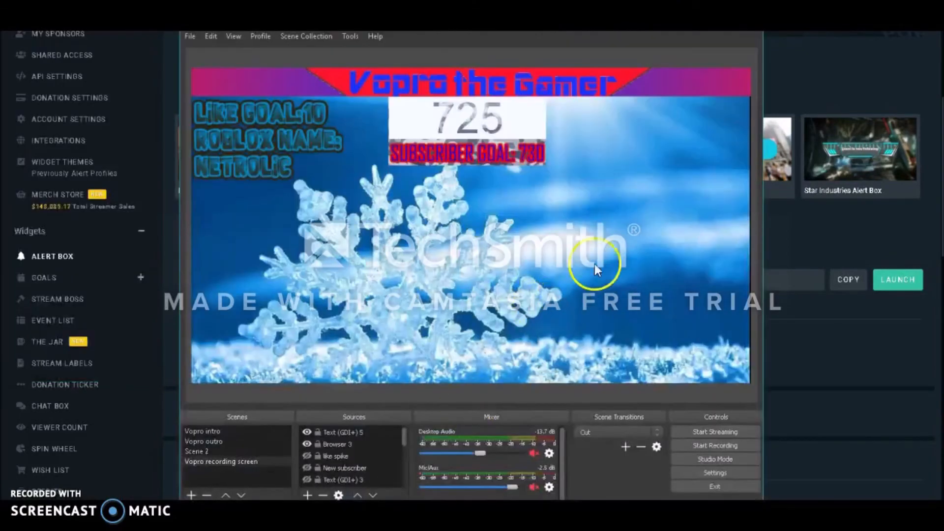
click(641, 250)
right_click(640, 250)
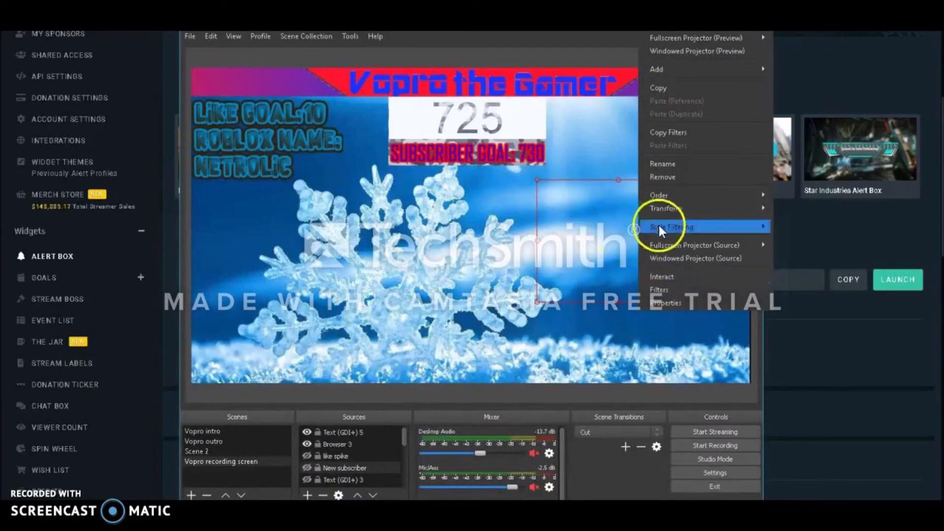
click(663, 303)
drag(488, 322, 547, 319)
click(101, 302)
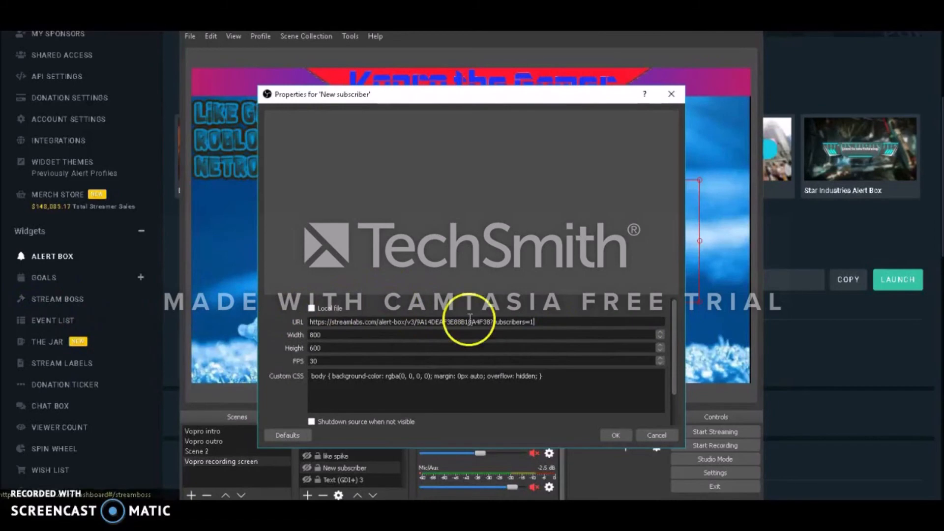
click(630, 437)
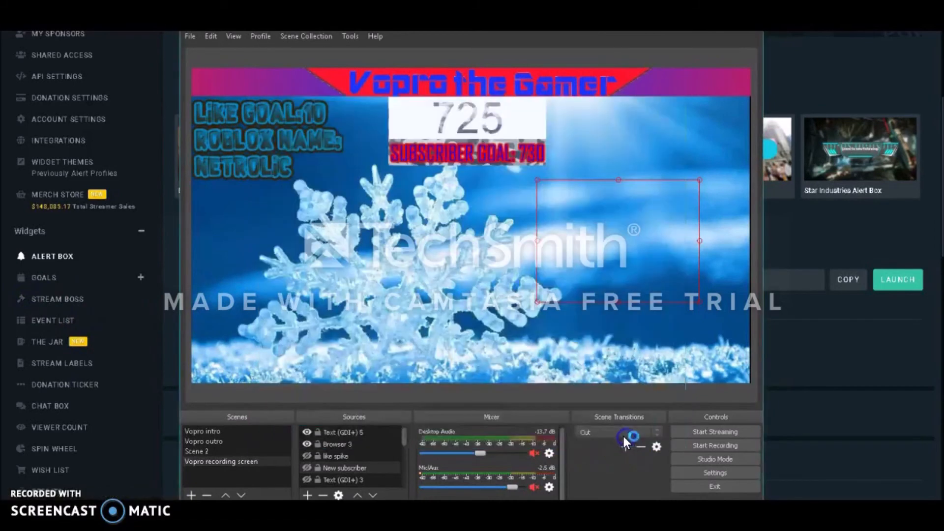
click(608, 394)
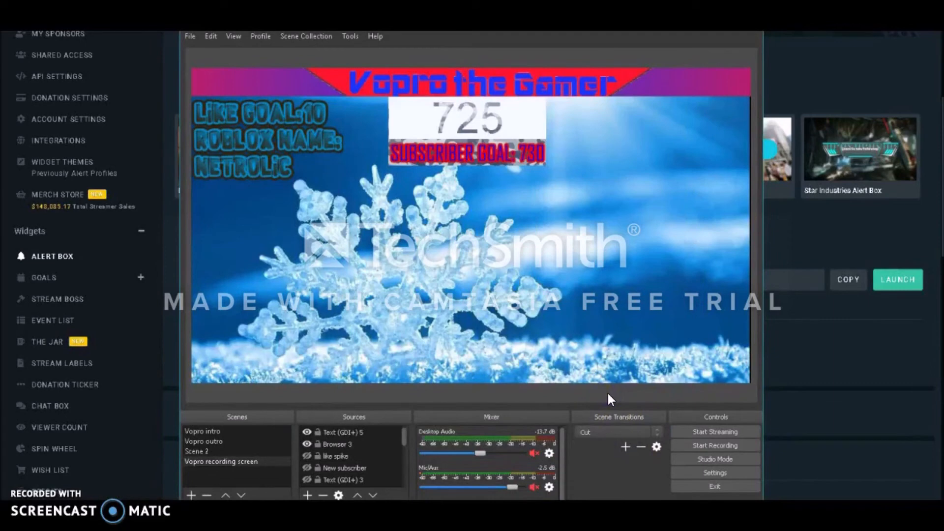
Send a test subscriber alert from the Streamlabs alert box page and check the OBS preview for it.
click(864, 245)
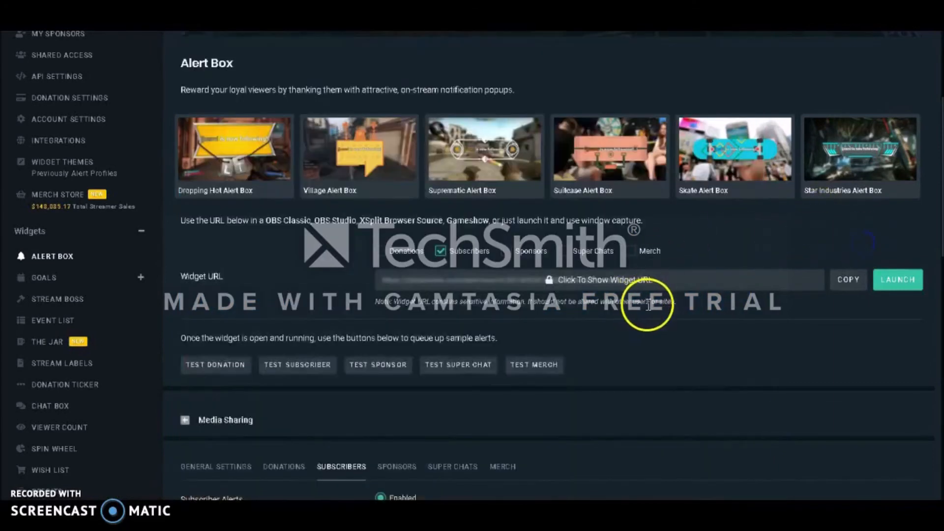
scroll(356, 326, down, 1)
click(312, 309)
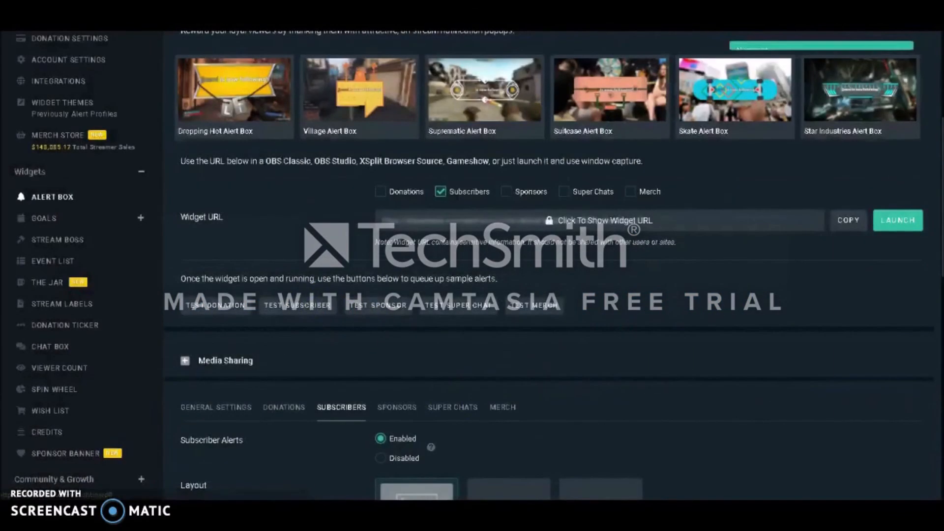
click(523, 507)
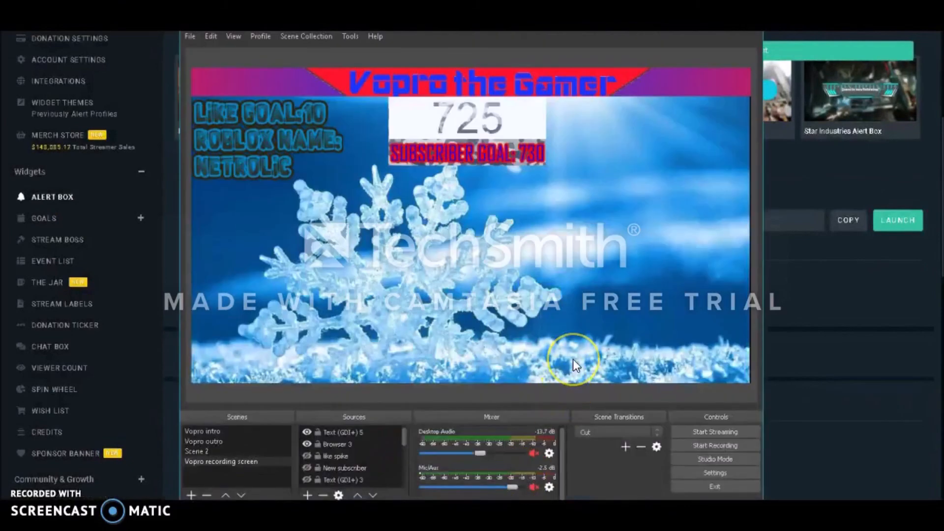
Back in Streamlabs, set the subscriber alert's message template to "Vopro the Gamer Welcome to the Owl Nation" and save the settings.
click(909, 241)
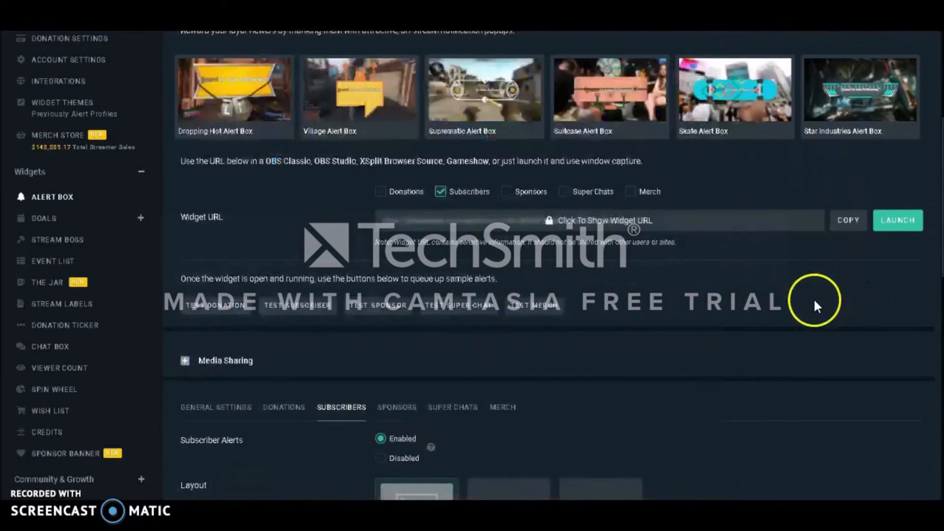
scroll(813, 301, down, 7)
scroll(698, 295, down, 2)
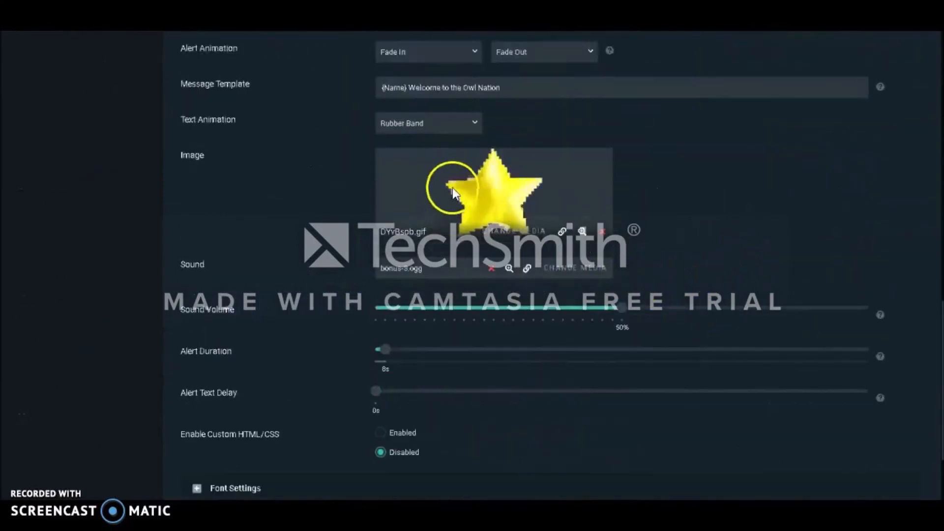
scroll(413, 187, up, 2)
drag(407, 207, 343, 211)
text(Vopro th)
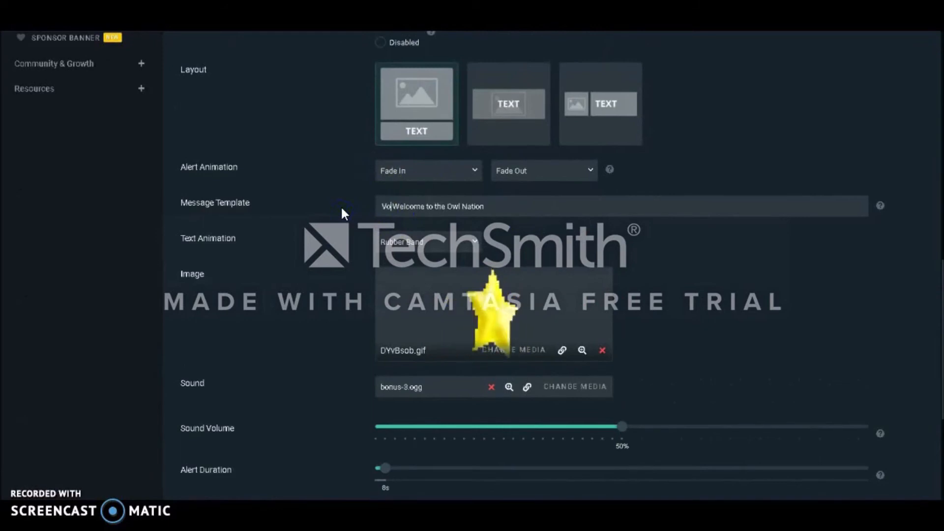
text(e Gamer)
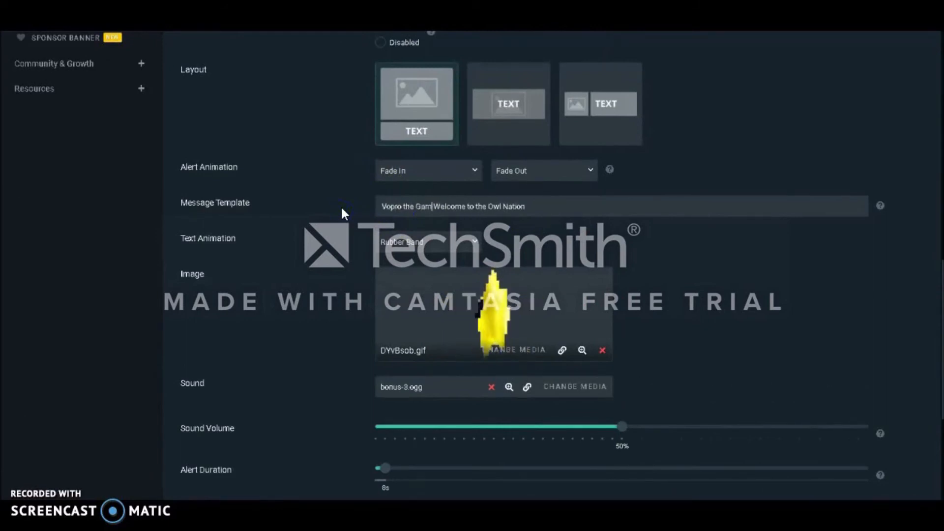
click(422, 210)
scroll(688, 305, down, 5)
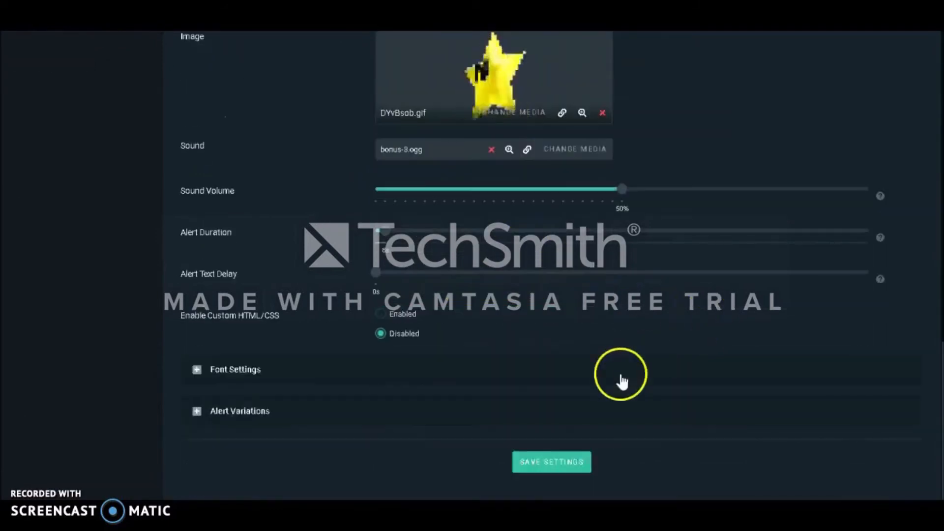
click(562, 463)
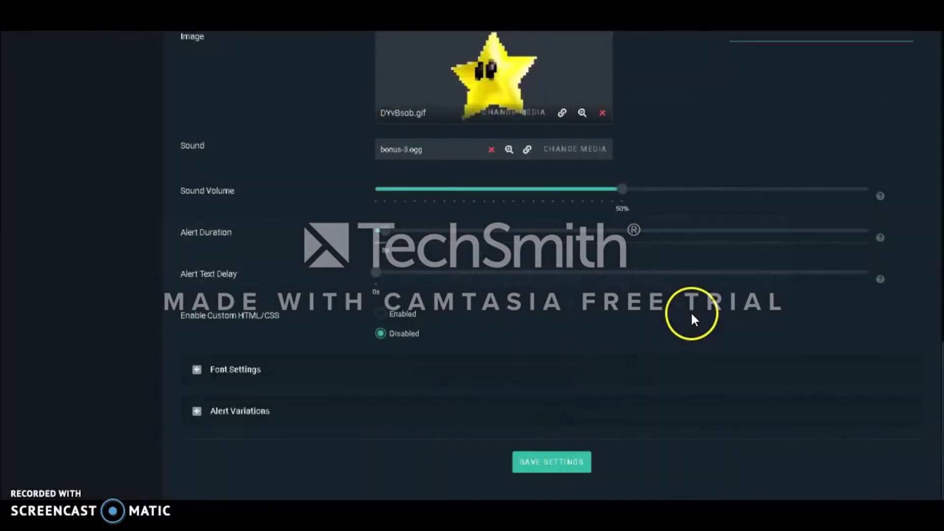
Test the subscriber alert with its new message and look for it in the OBS preview.
scroll(691, 311, up, 5)
scroll(691, 316, up, 7)
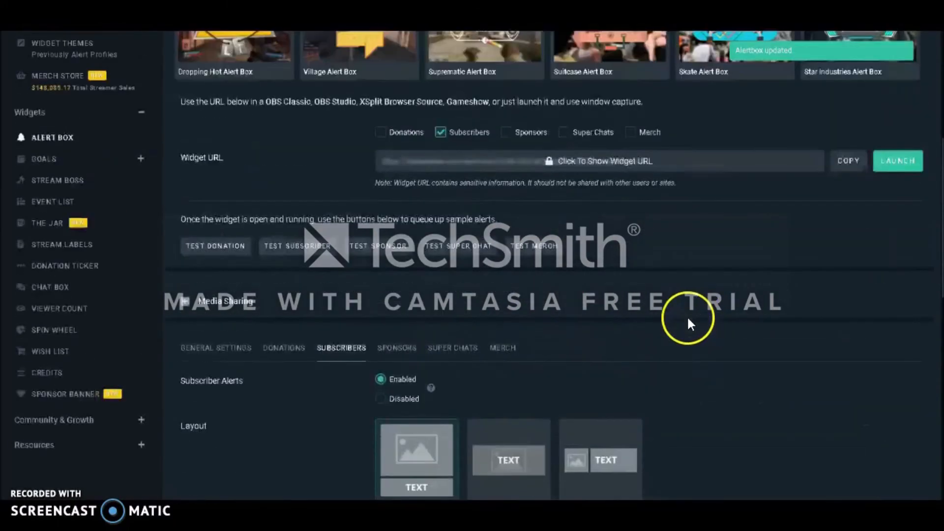
click(333, 242)
click(492, 509)
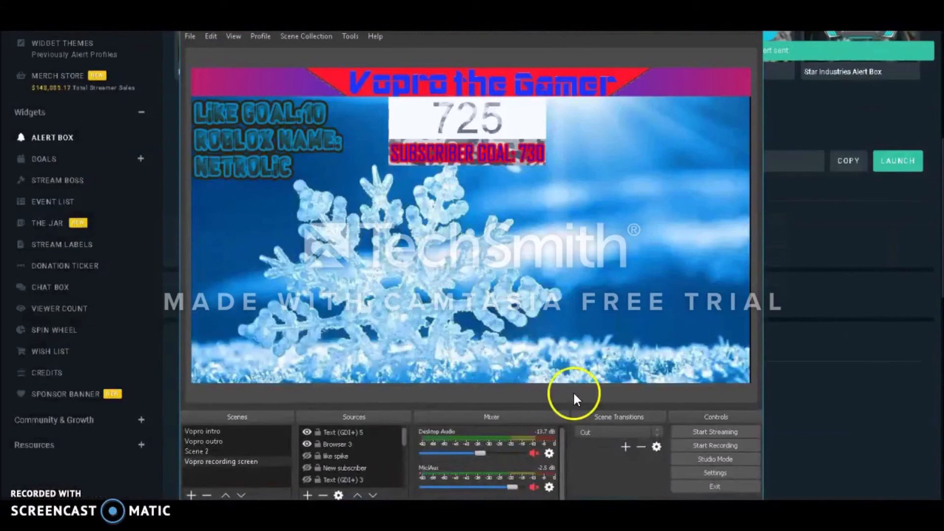
In OBS, move the New subscriber source slightly down and make it visible, and resend the test subscriber alert from Streamlabs.
drag(596, 293, 593, 265)
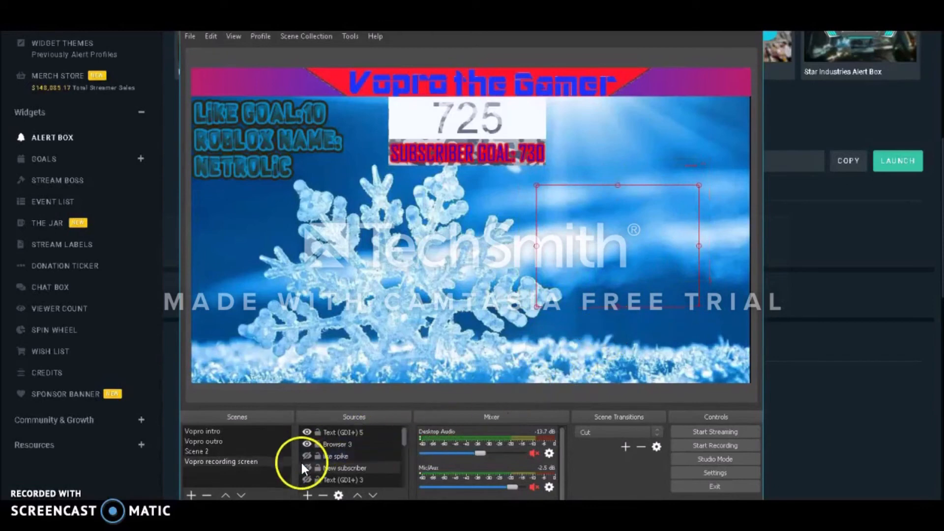
click(870, 330)
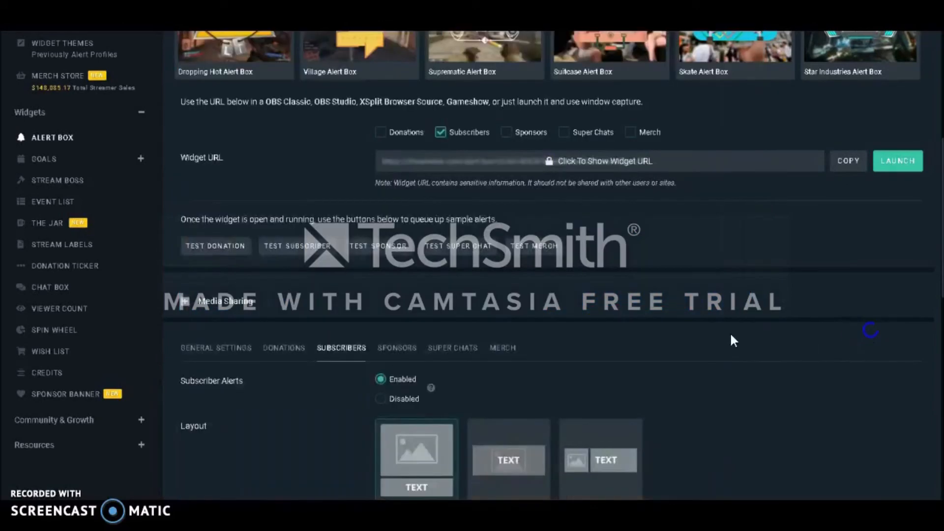
click(333, 247)
click(496, 509)
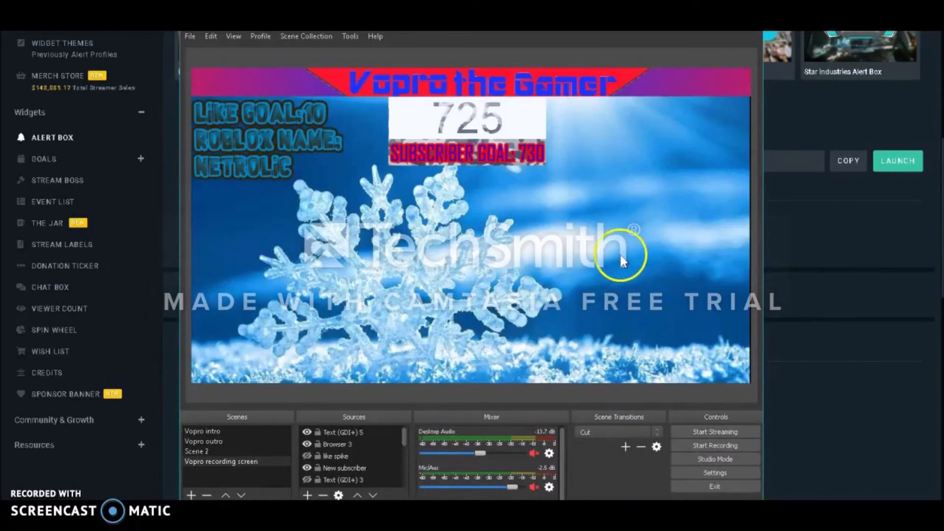
click(811, 278)
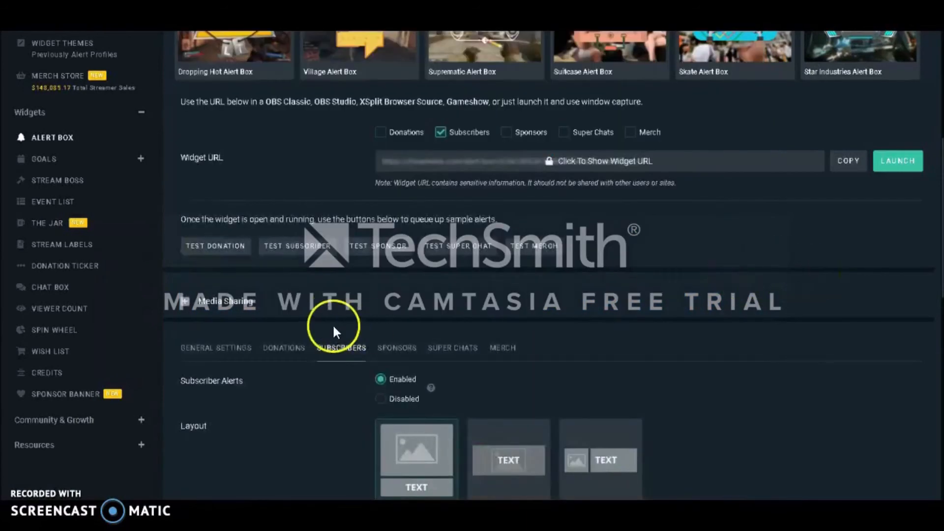
click(323, 257)
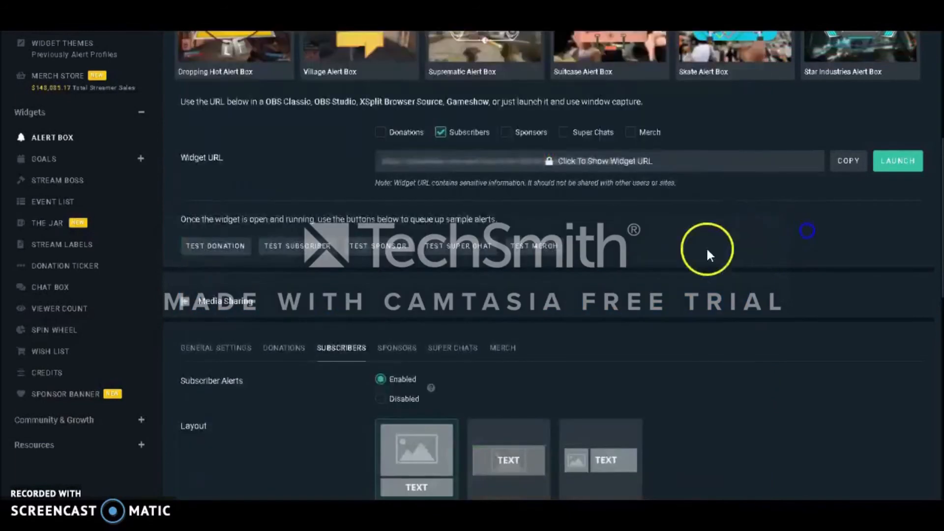
Replace the subscriber alert's image with the stock green dinosaur image 7g8MljU.gif.
scroll(639, 274, down, 7)
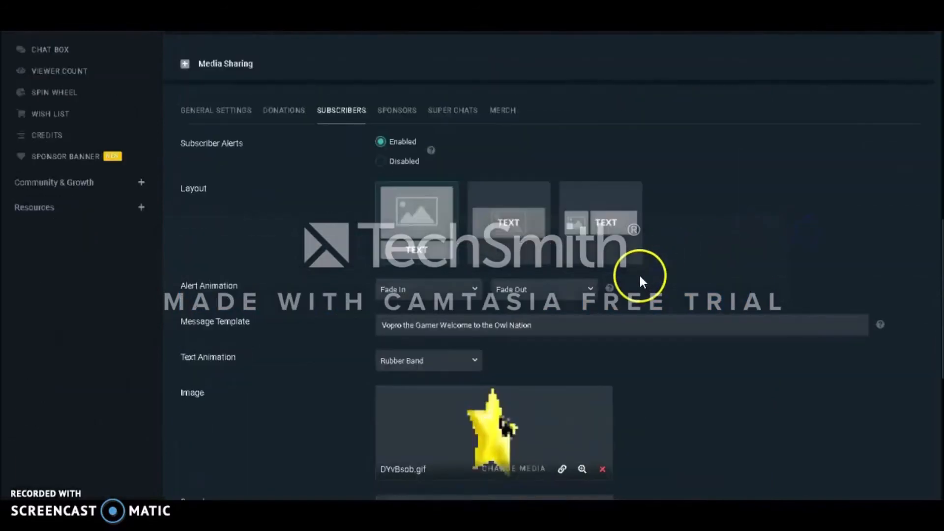
scroll(566, 285, down, 5)
scroll(525, 198, up, 3)
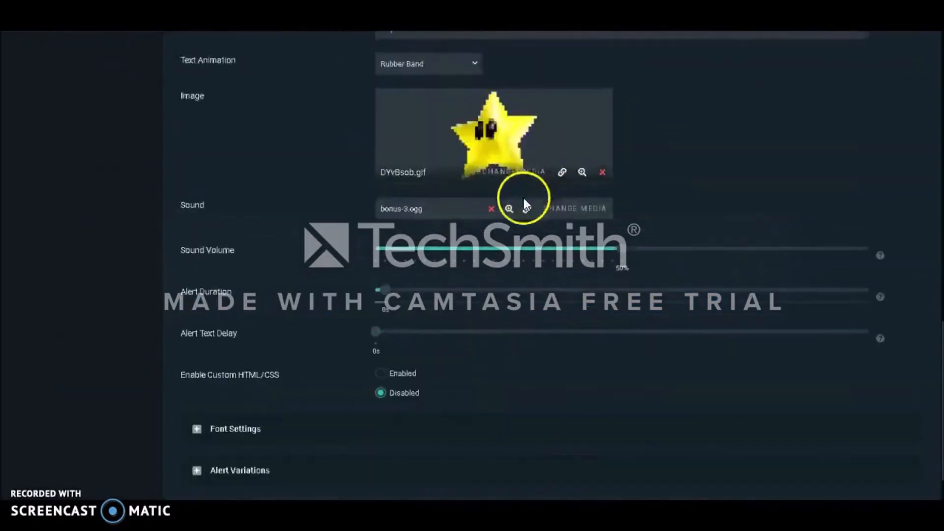
click(510, 231)
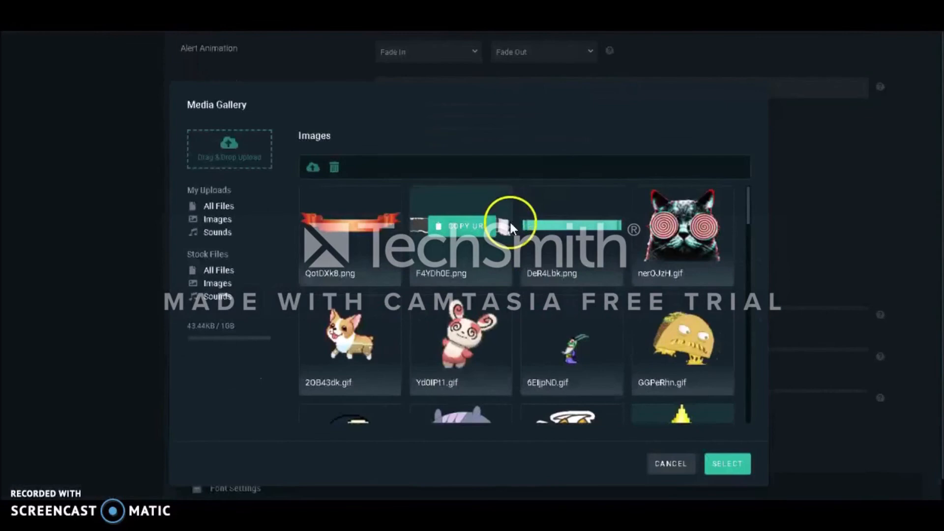
scroll(458, 276, down, 10)
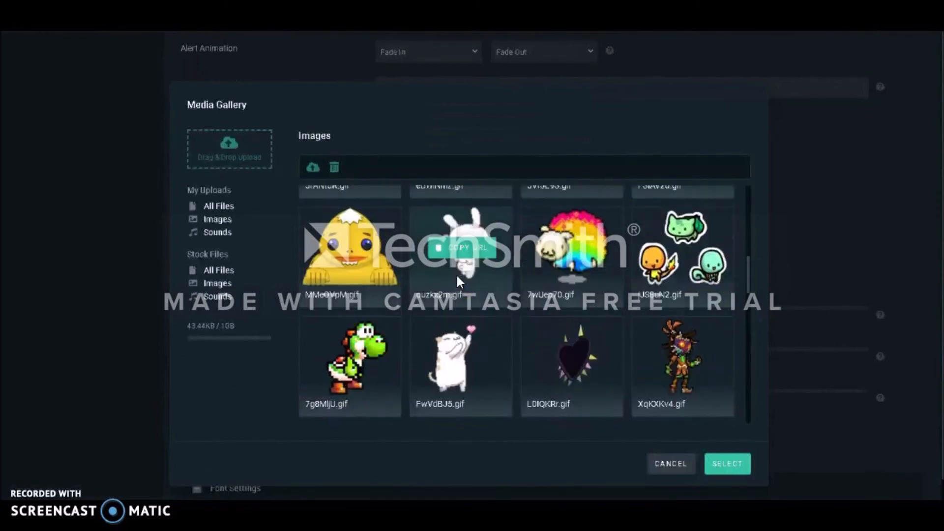
click(335, 220)
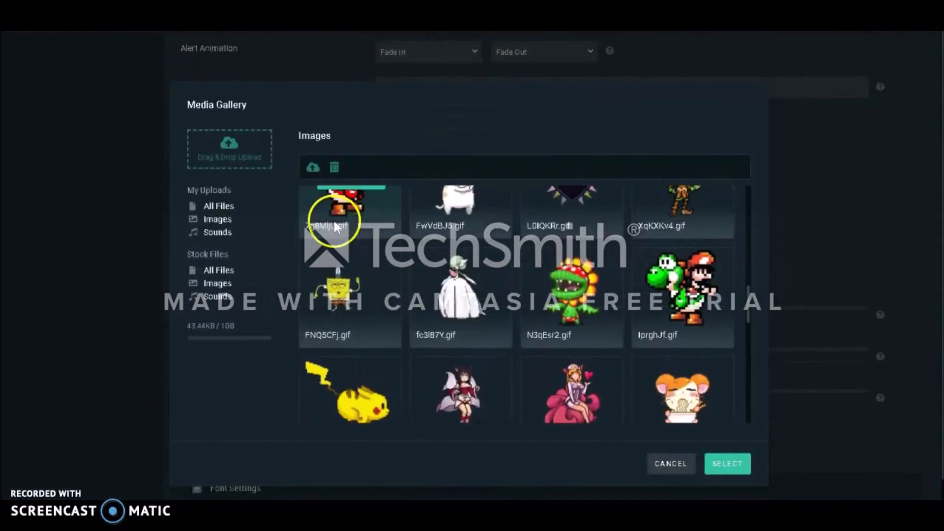
click(727, 463)
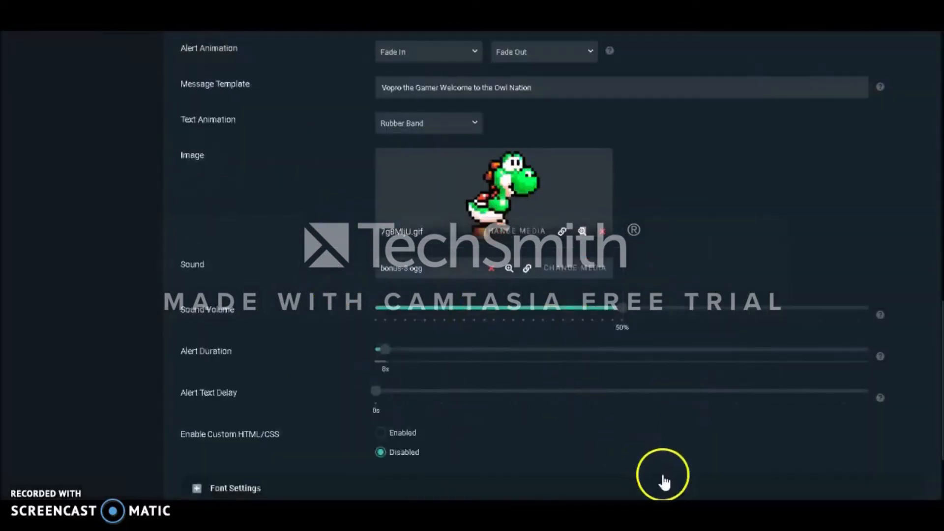
Replace the subscriber alert's sound with the stock sound Water Success and save the settings.
click(565, 271)
scroll(559, 295, down, 10)
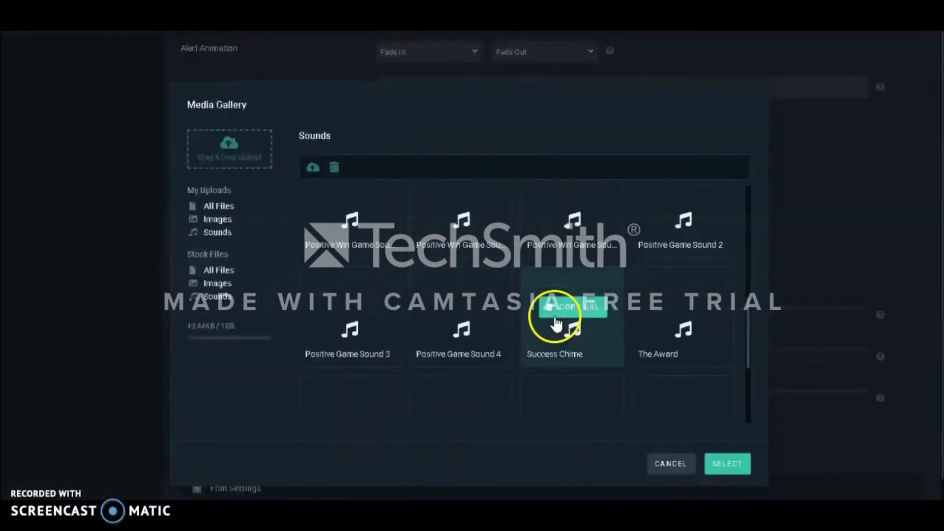
click(464, 295)
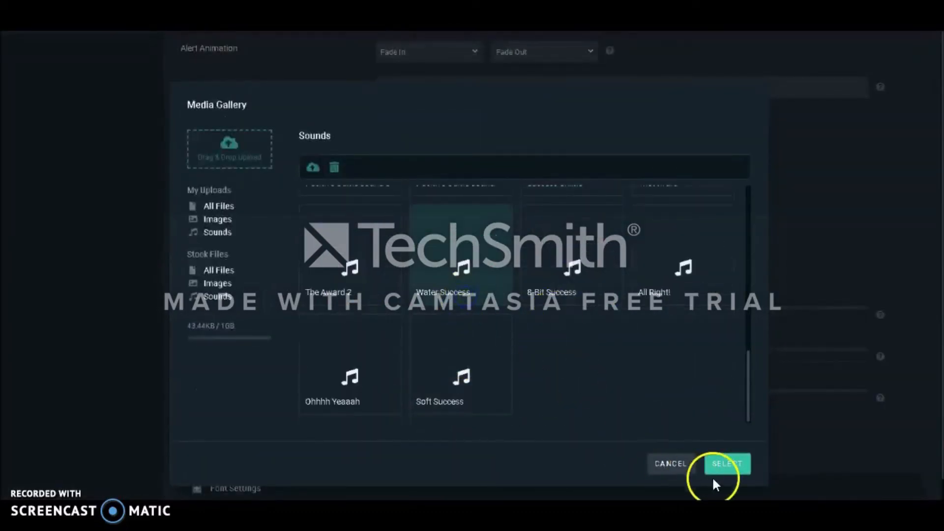
click(731, 465)
scroll(722, 303, up, 8)
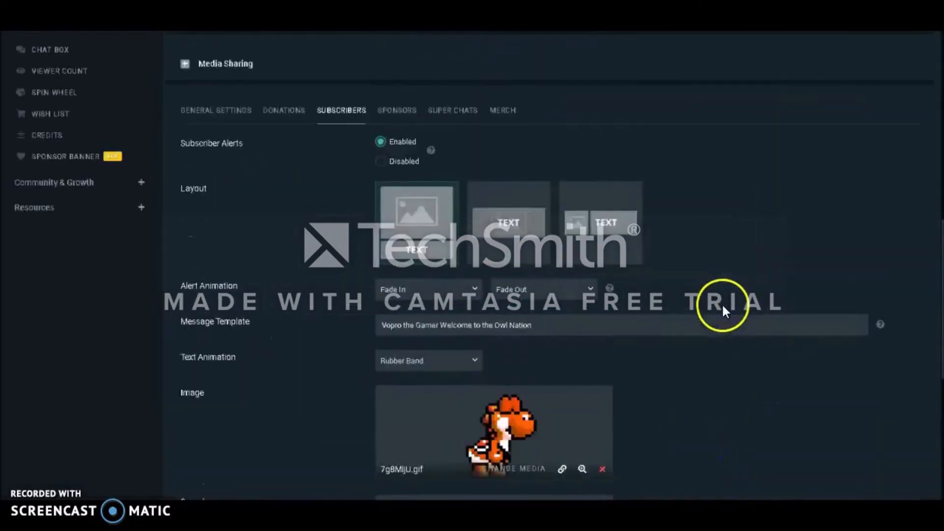
scroll(719, 305, down, 5)
scroll(719, 305, down, 5)
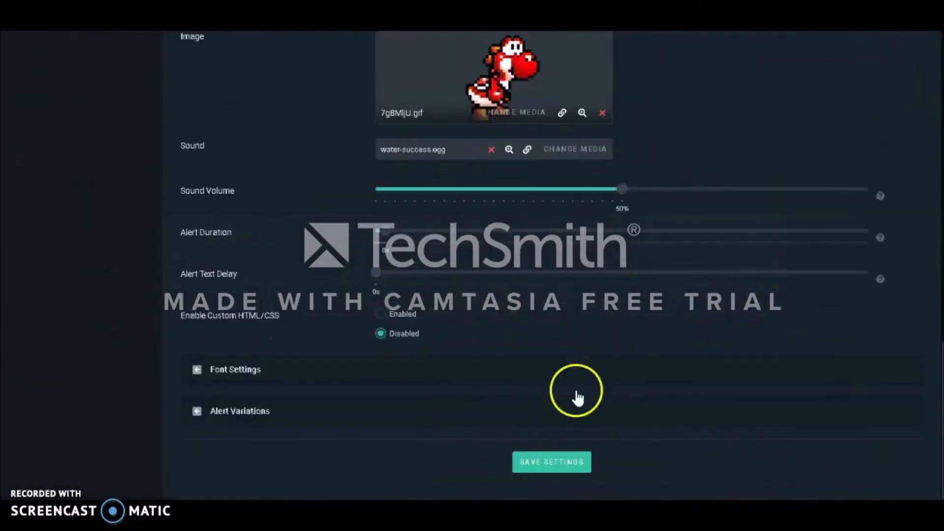
click(516, 461)
Send a test subscriber alert with the new image and sound, and switch to OBS to view it in the scene.
scroll(675, 251, up, 8)
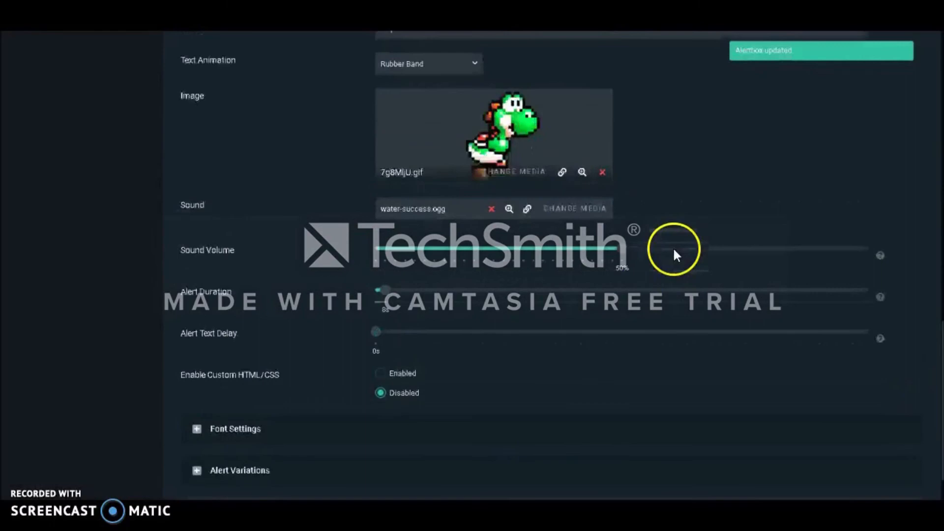
scroll(673, 253, up, 4)
click(396, 288)
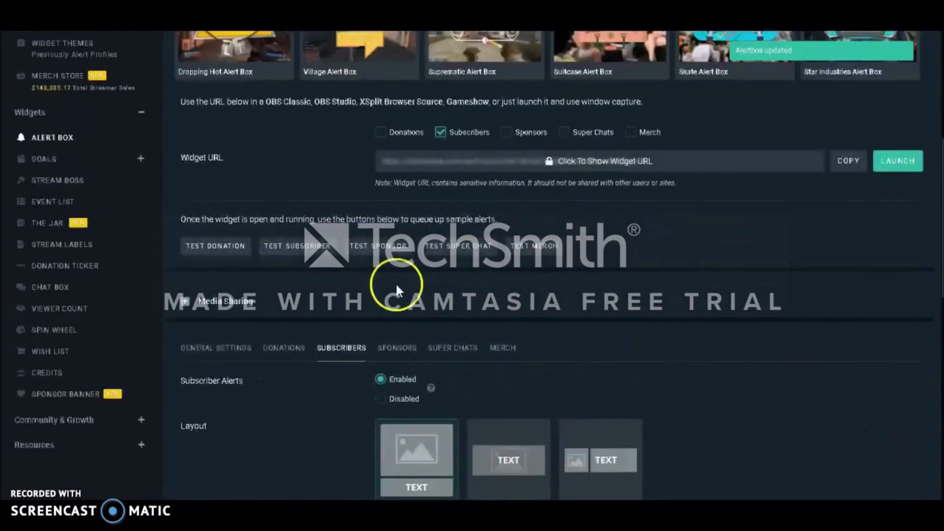
click(315, 247)
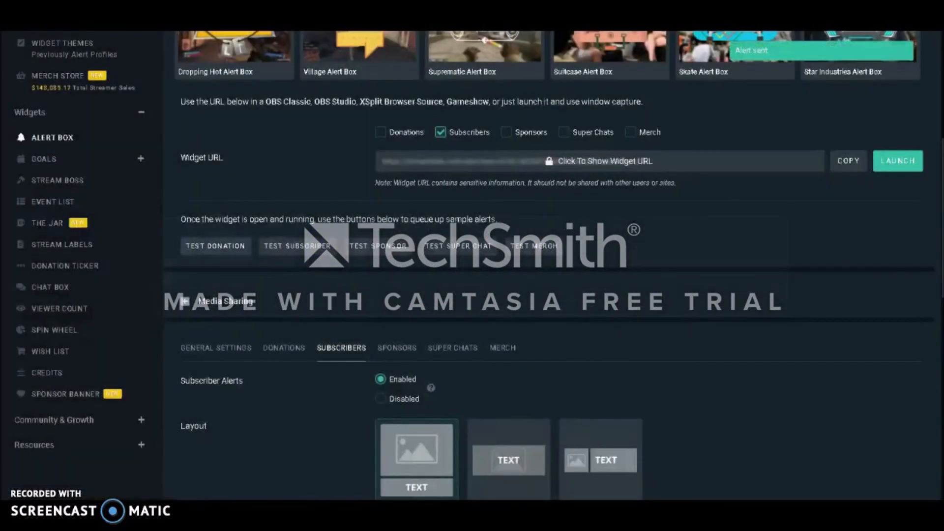
click(522, 512)
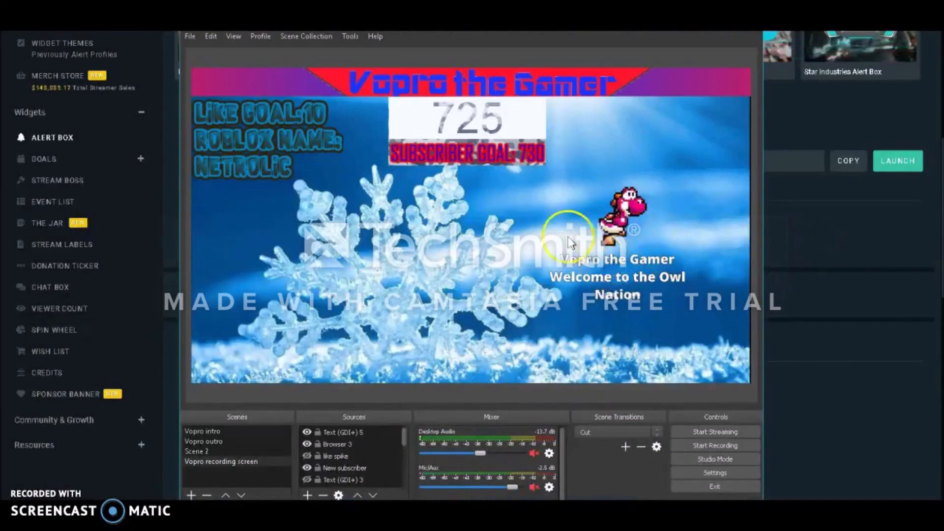
Return to Streamlabs, change the subscriber alert's message template to "{Name} Welcome to the Owl Nation" and save the settings.
click(822, 227)
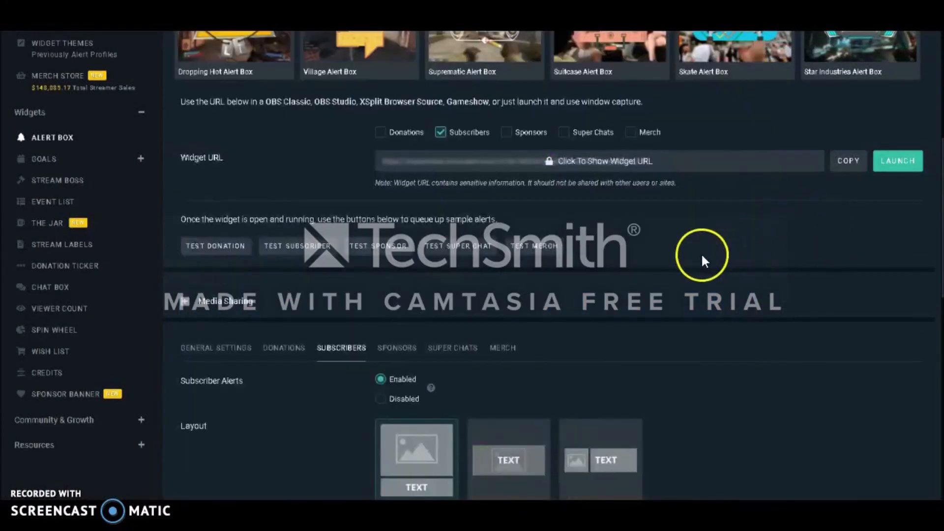
scroll(699, 260, down, 4)
scroll(388, 264, down, 2)
drag(380, 266, 439, 273)
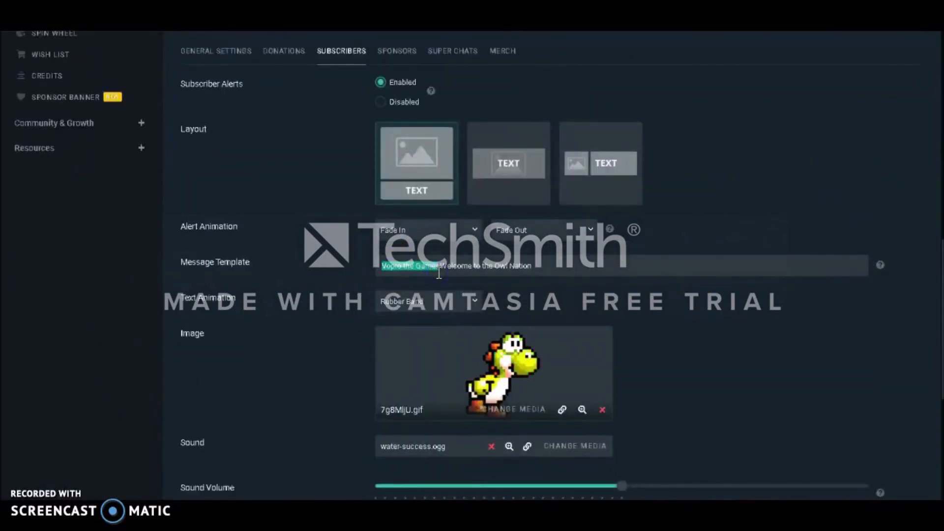
text({)
text(NAM)
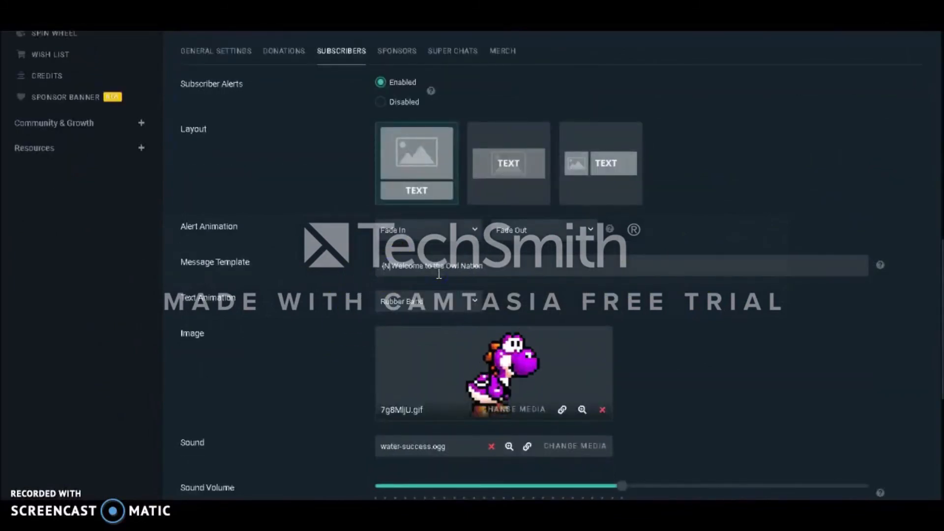
key(BackSpace)
key(BackSpace)
text(ame})
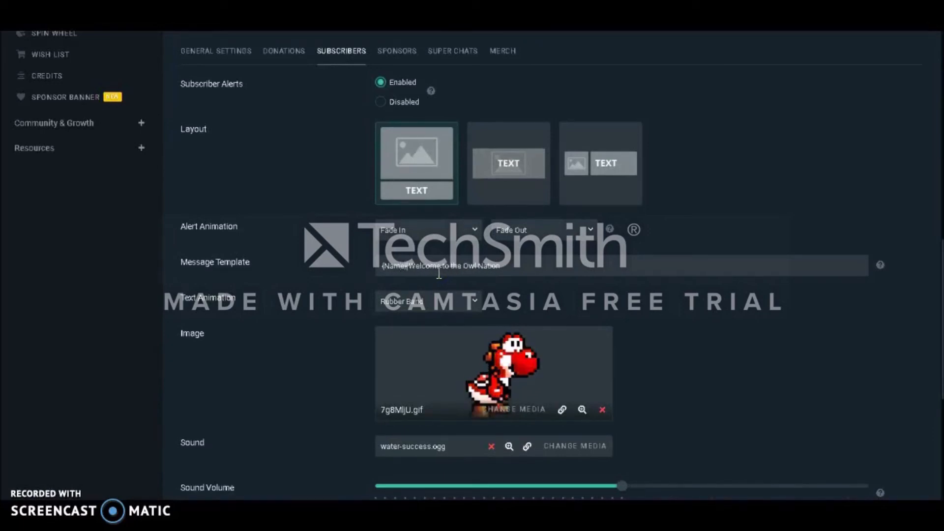
scroll(681, 353, down, 5)
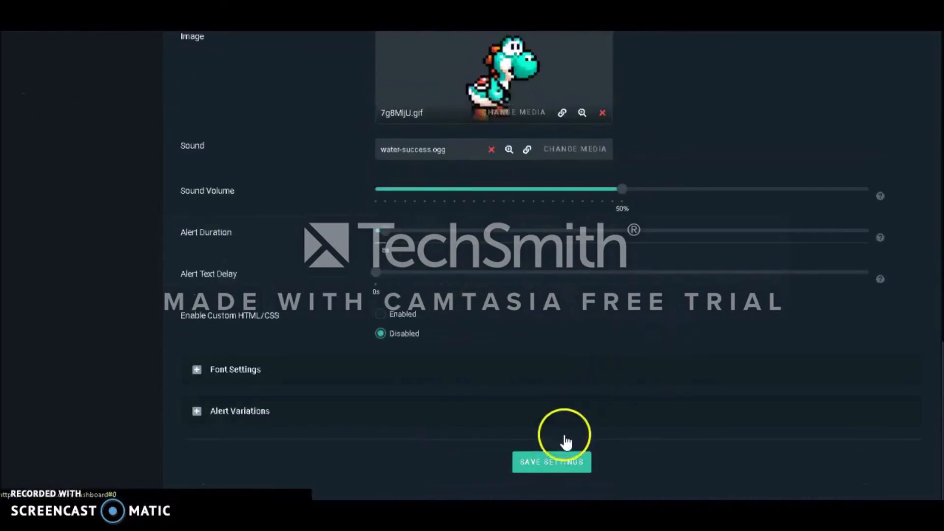
click(552, 464)
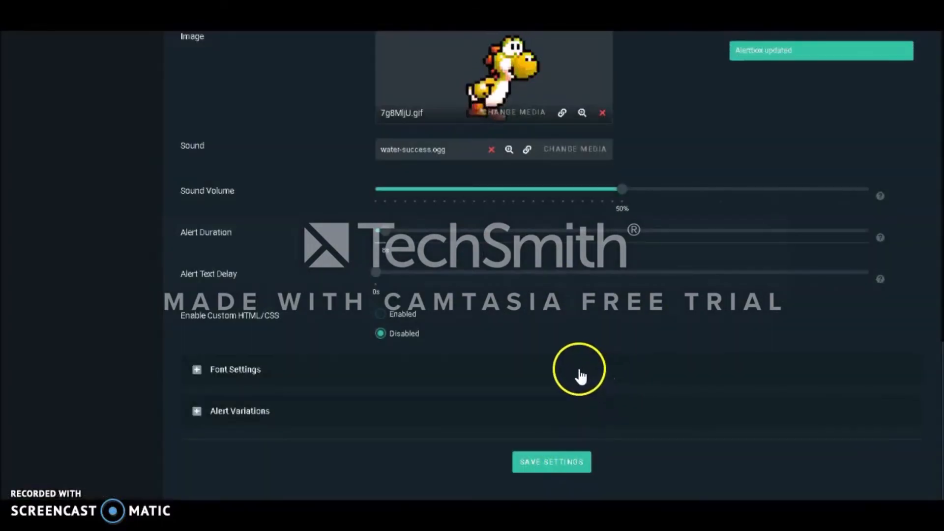
Set the subscriber alert's text animation to Pulse and save the settings.
scroll(579, 374, up, 3)
scroll(578, 367, up, 2)
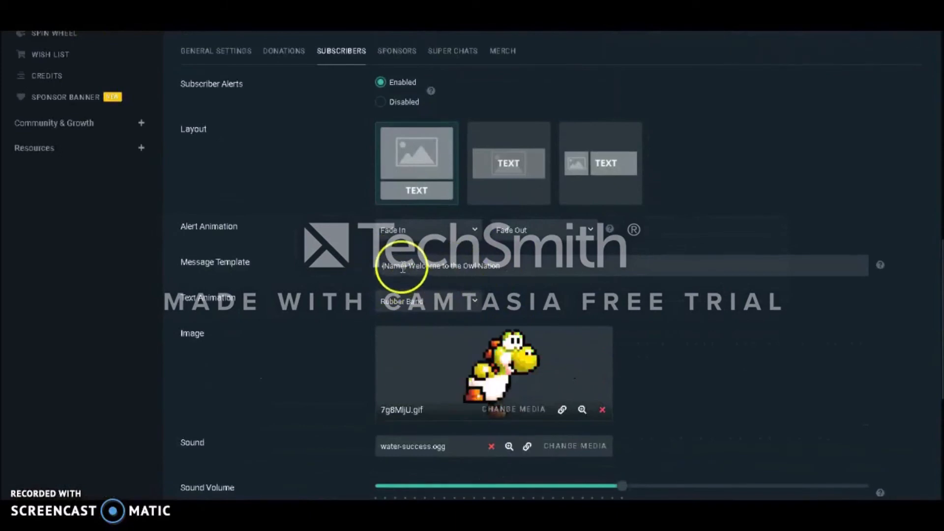
scroll(571, 280, up, 1)
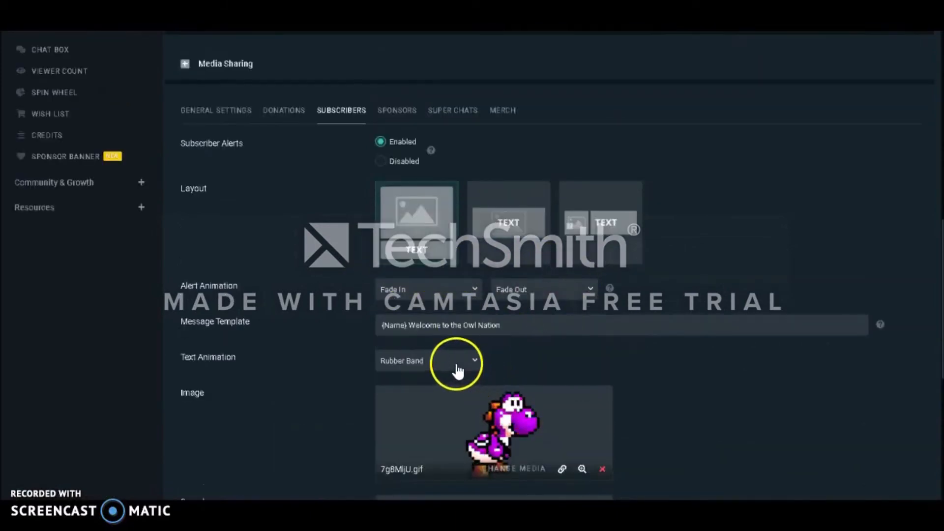
click(379, 369)
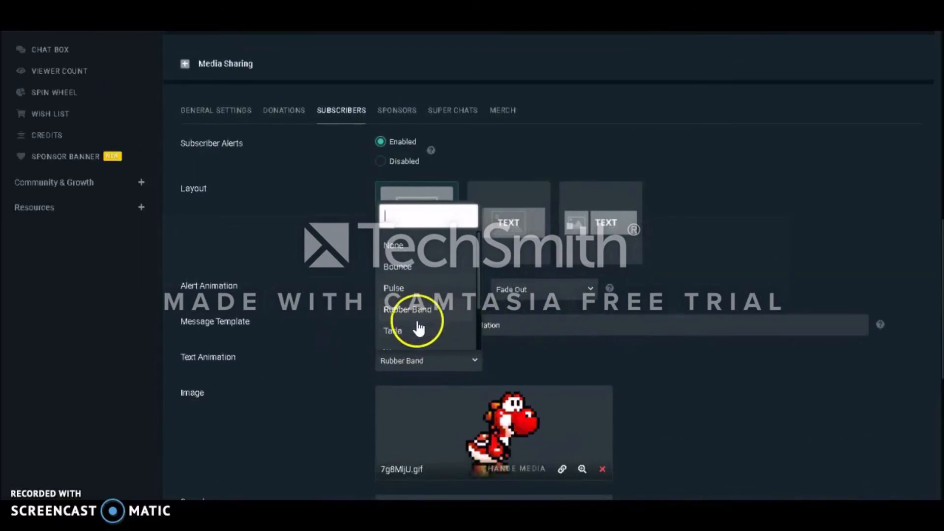
click(406, 290)
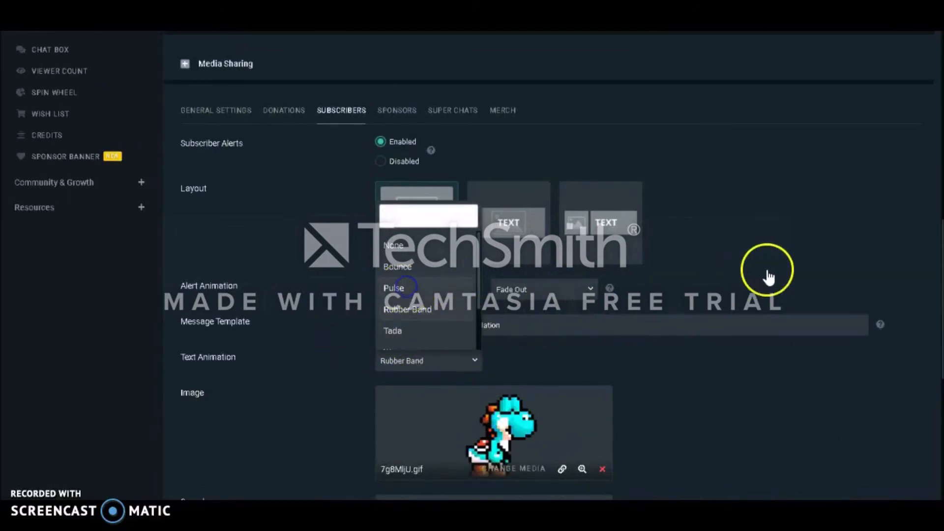
scroll(698, 328, down, 7)
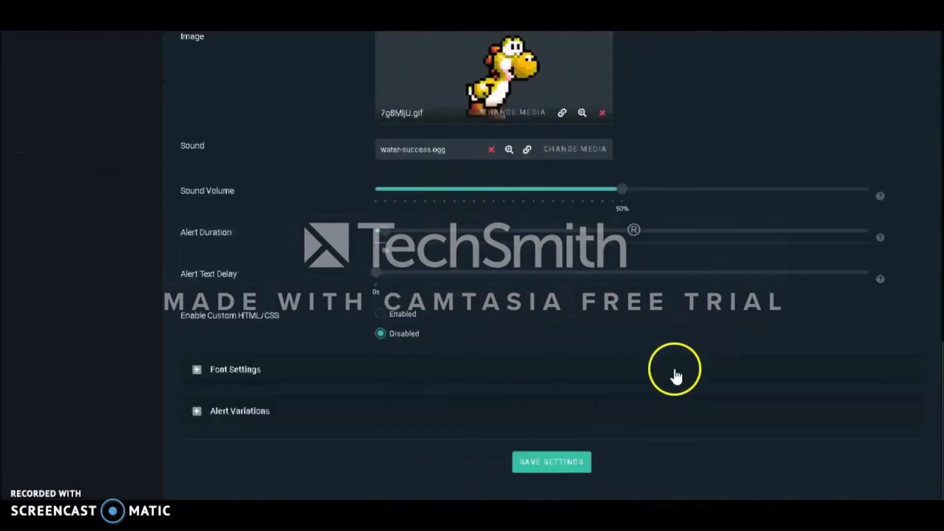
click(574, 462)
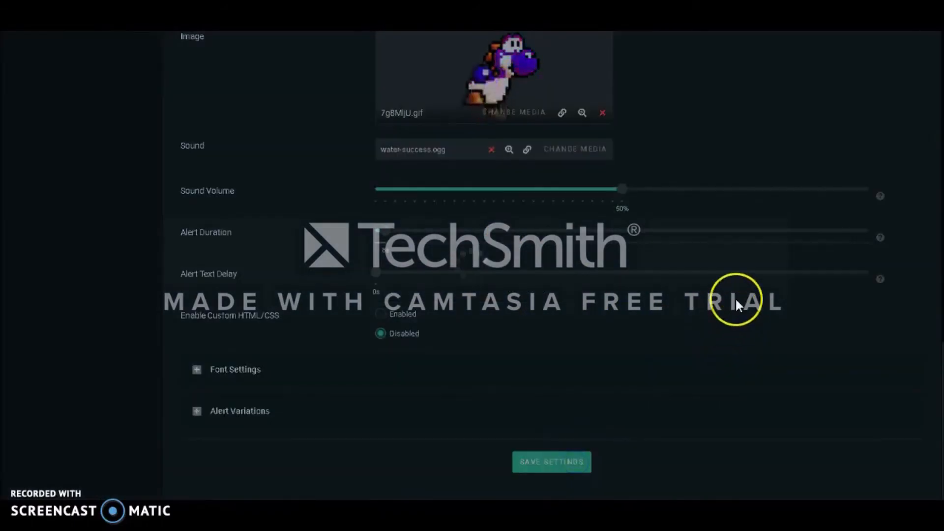
Send a test subscriber alert with the edited message and Pulse animation, and switch to OBS to view it.
scroll(735, 300, up, 2)
scroll(718, 302, up, 7)
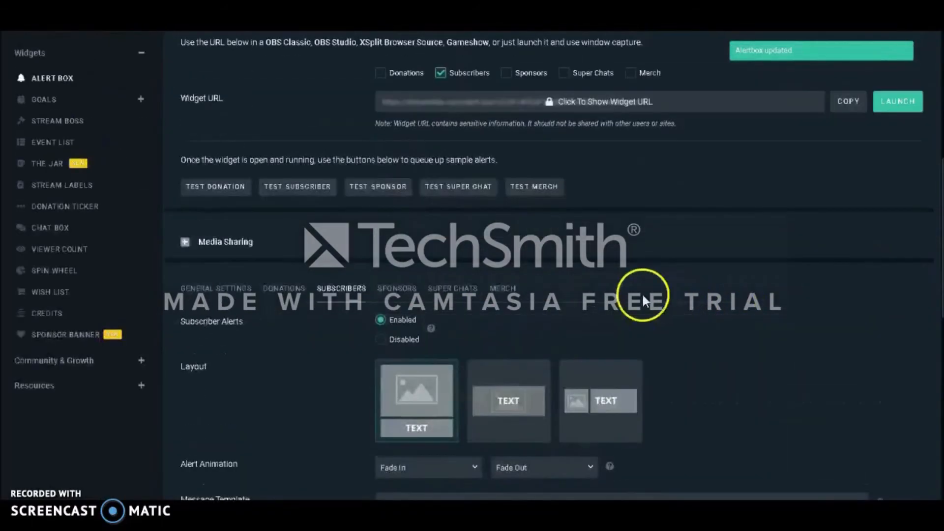
click(291, 187)
click(509, 510)
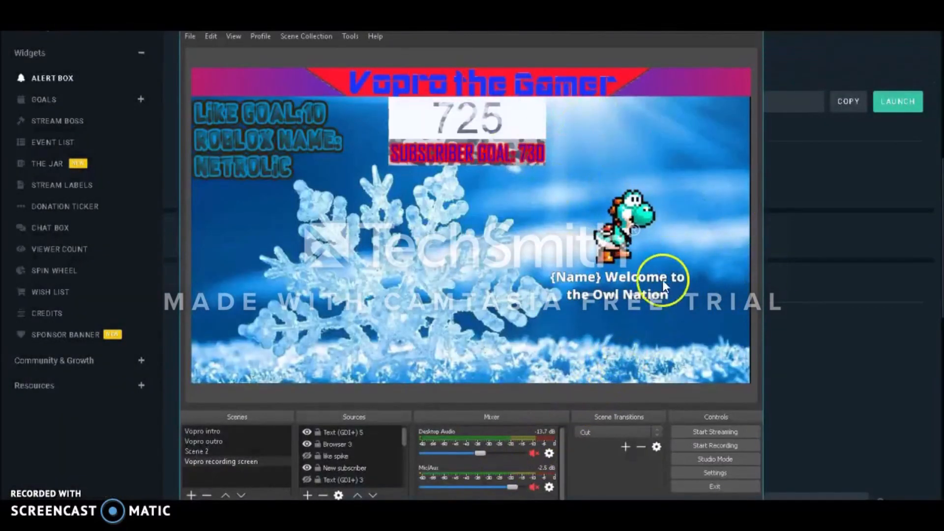
Return to Streamlabs, set the subscriber alert's text animation back to Rubber Band and save the settings.
click(839, 370)
scroll(752, 361, down, 5)
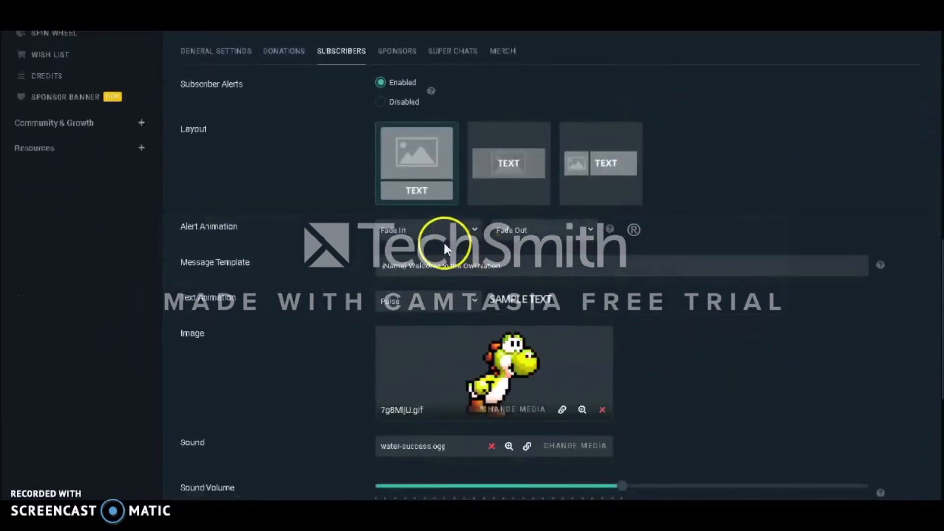
scroll(718, 210, up, 2)
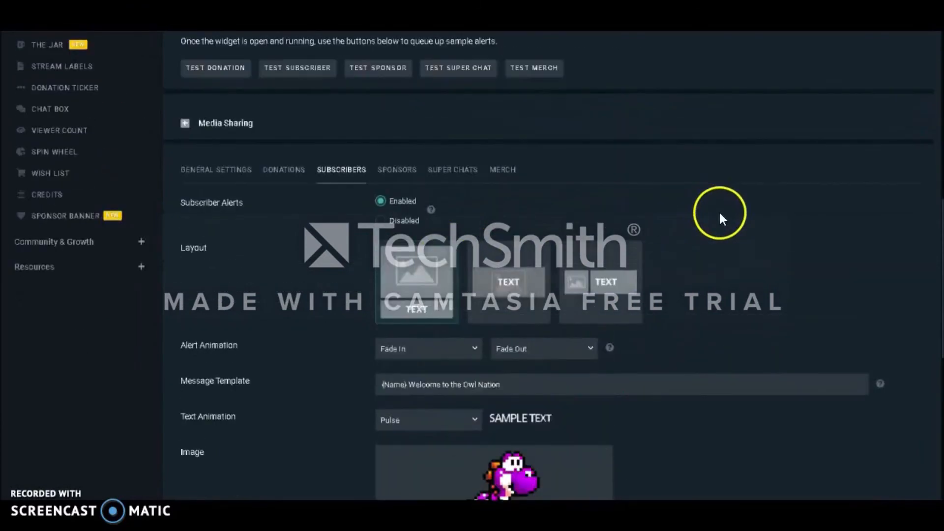
click(468, 420)
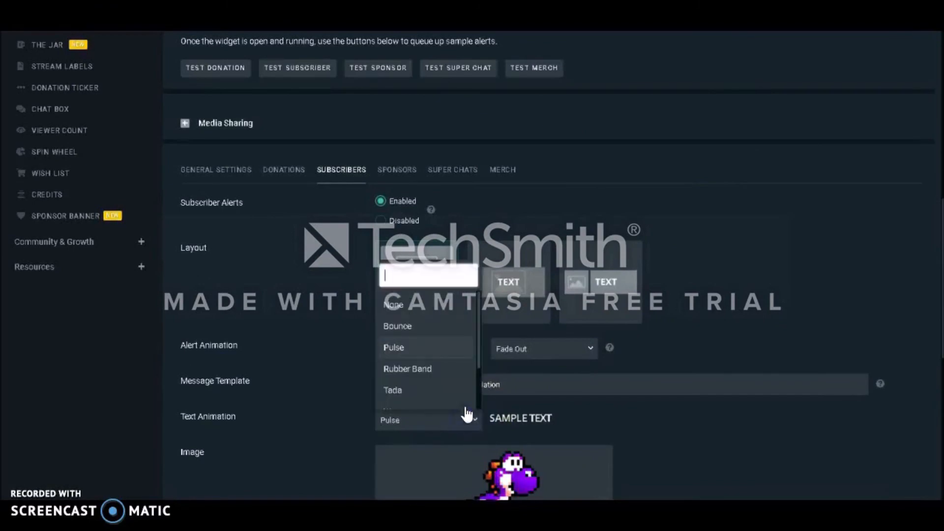
click(437, 368)
scroll(719, 325, down, 7)
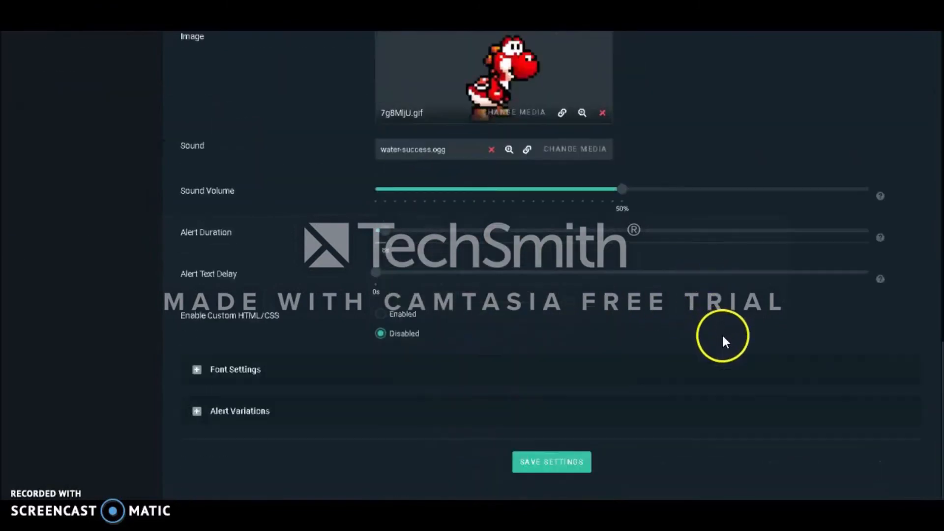
scroll(721, 335, up, 2)
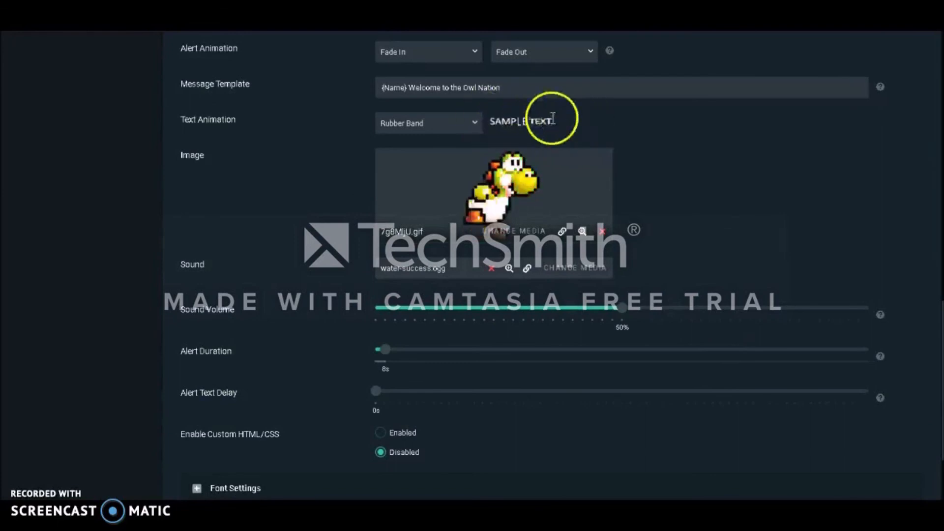
scroll(713, 244, down, 2)
click(569, 462)
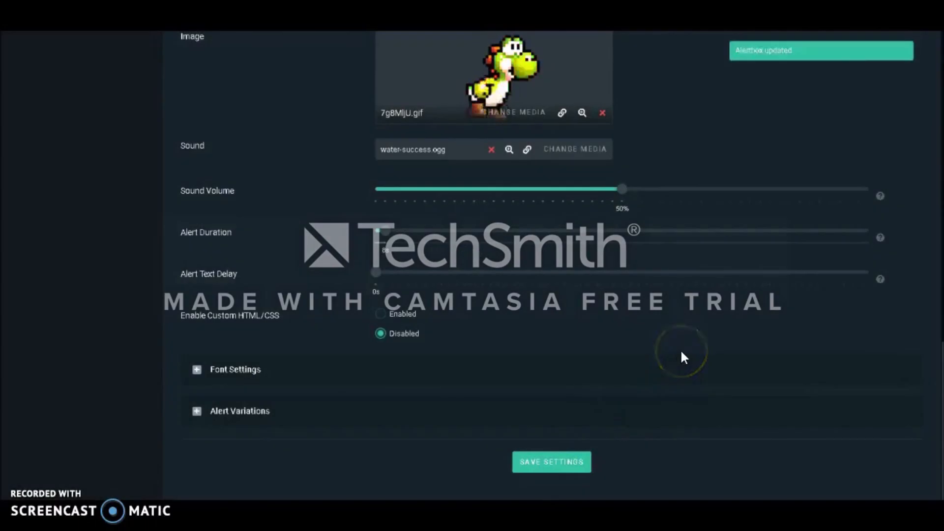
Switch to OBS and nudge the Vopro the Gamer banner slightly in the recording scene.
scroll(684, 354, up, 4)
scroll(683, 352, up, 6)
click(673, 355)
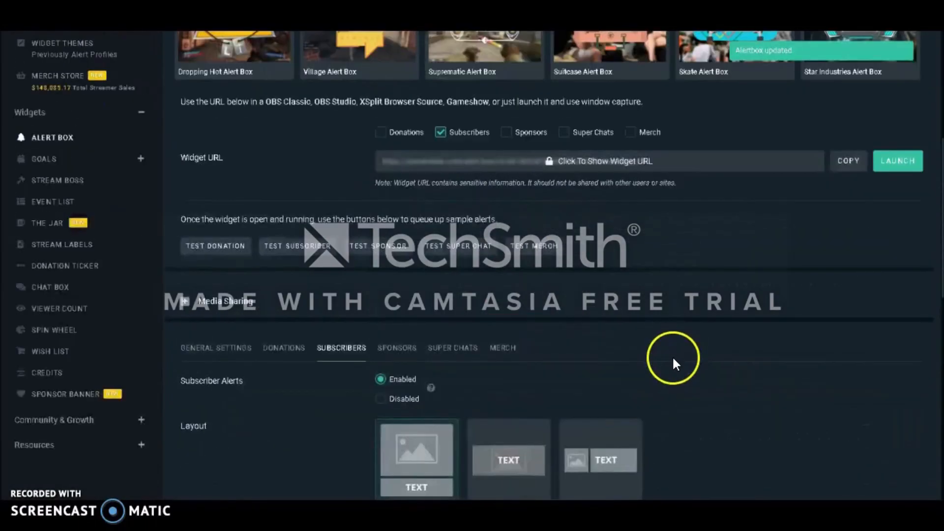
scroll(672, 355, up, 3)
scroll(673, 356, up, 3)
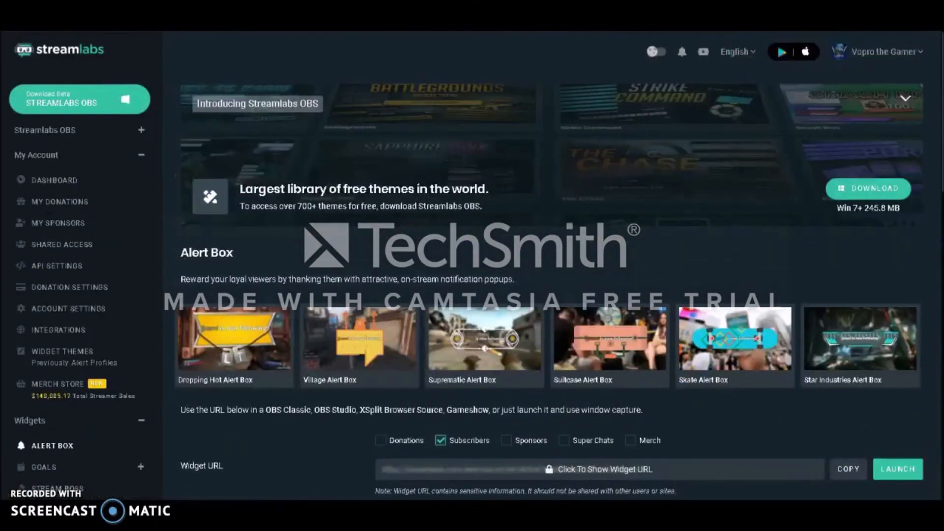
click(474, 498)
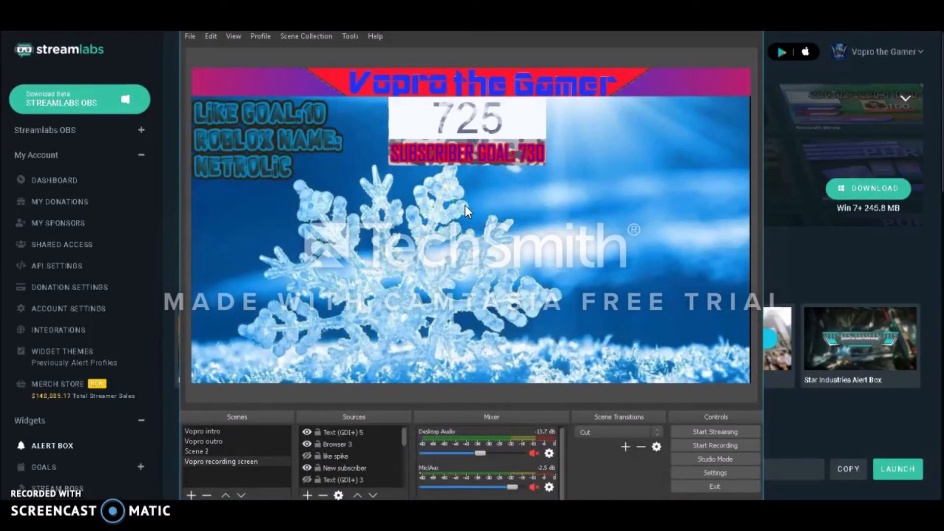
mouse_move(483, 69)
mouse_down()
mouse_move(534, 263)
mouse_move(484, 78)
mouse_up()
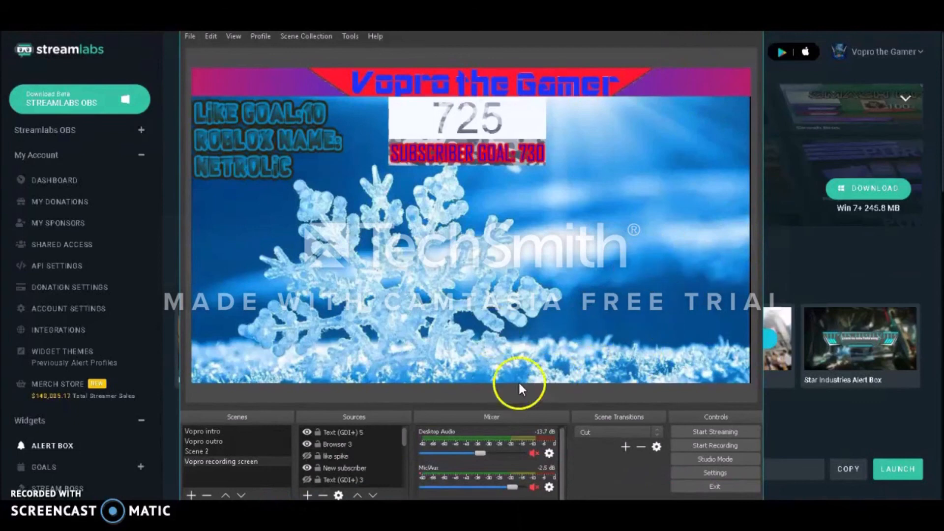
Unmute Desktop Audio in the mixer briefly and mute it again.
click(534, 486)
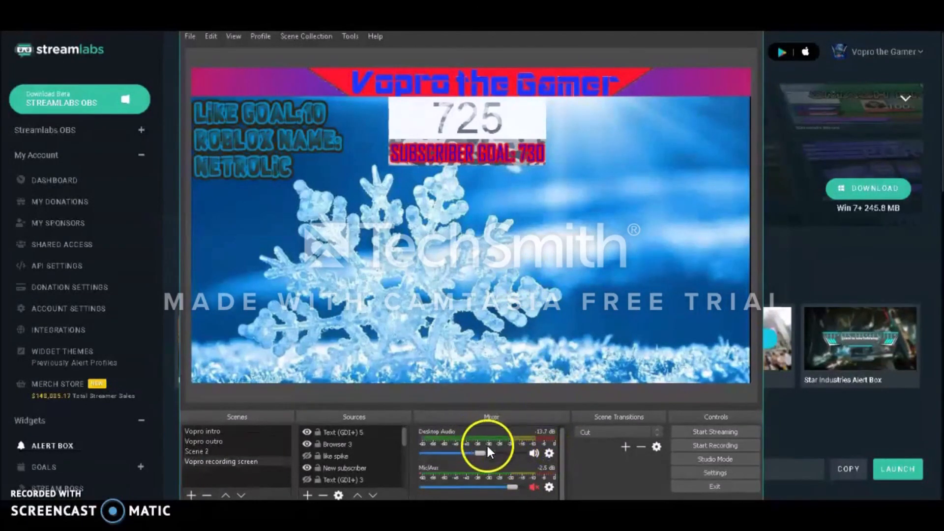
click(534, 453)
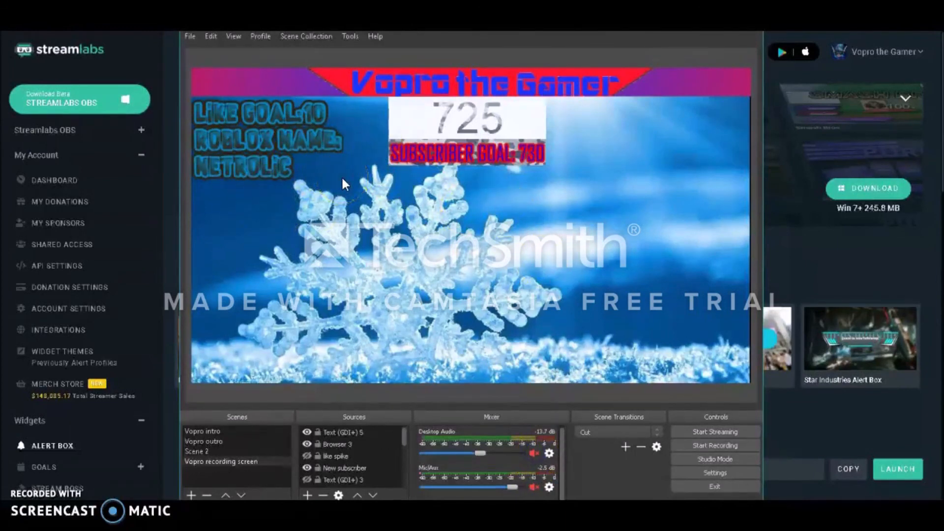
Show the Vopro intro scene briefly, and switch to the Vopro outro scene.
click(217, 432)
click(262, 441)
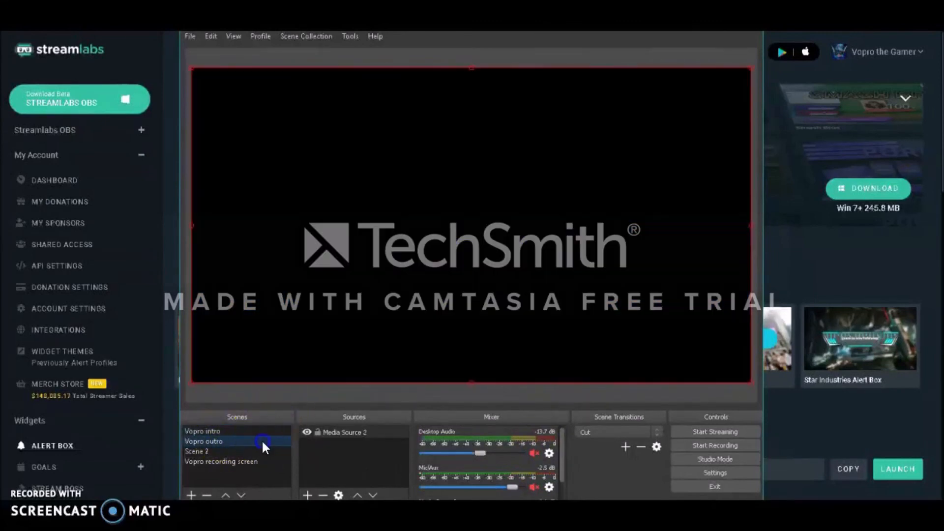
right_click(219, 474)
click(218, 473)
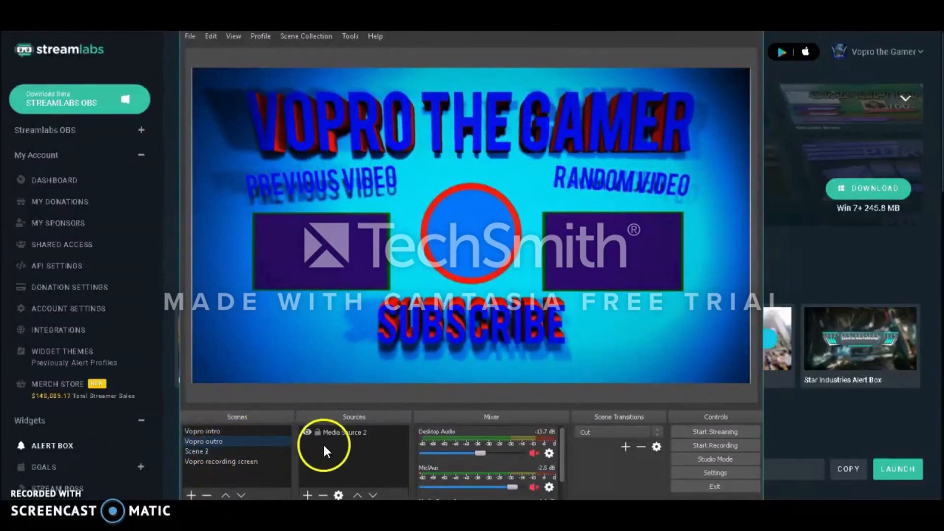
Add a Media Source to the Vopro outro scene, browse the Videos folder for its local file, and close without choosing one.
right_click(345, 444)
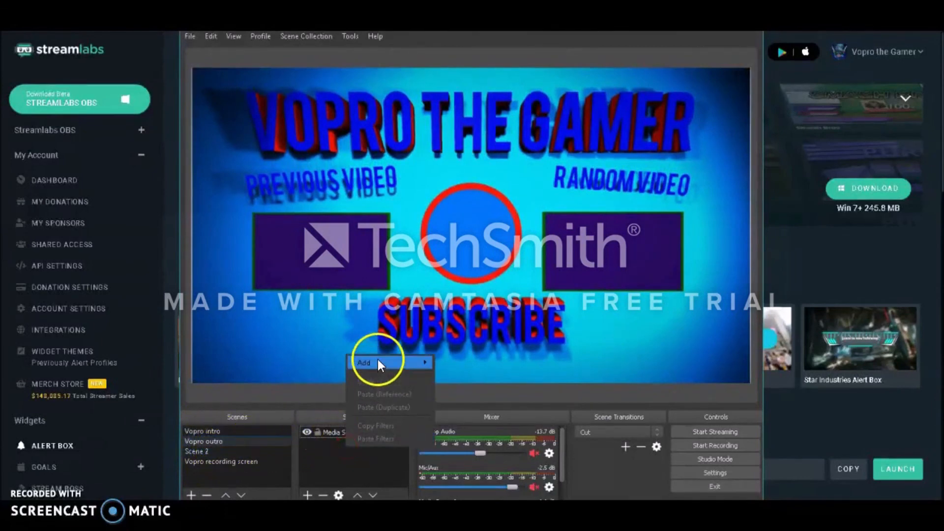
mouse_move(378, 360)
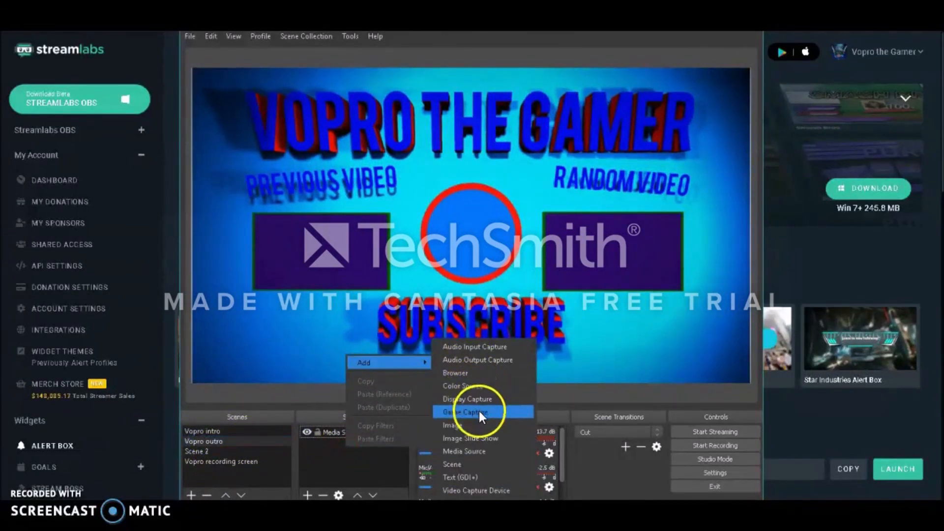
click(479, 449)
click(515, 362)
click(635, 339)
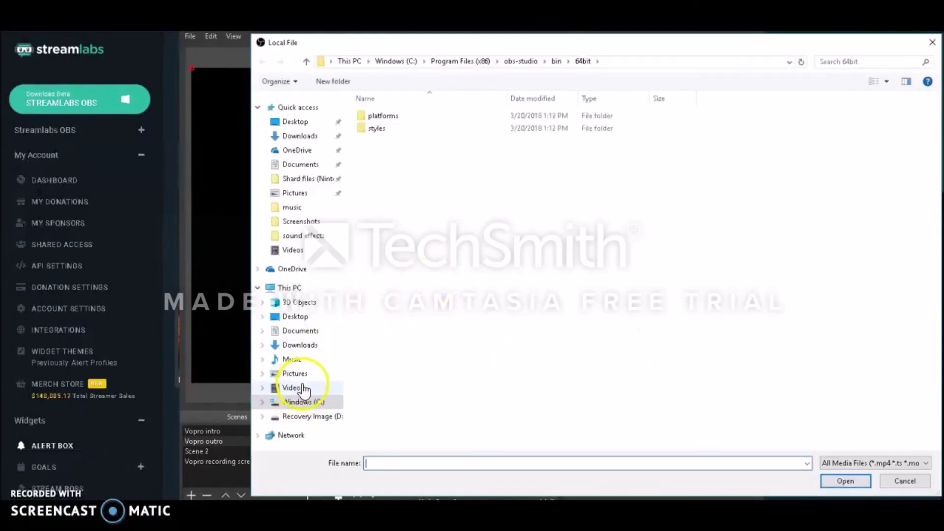
click(303, 388)
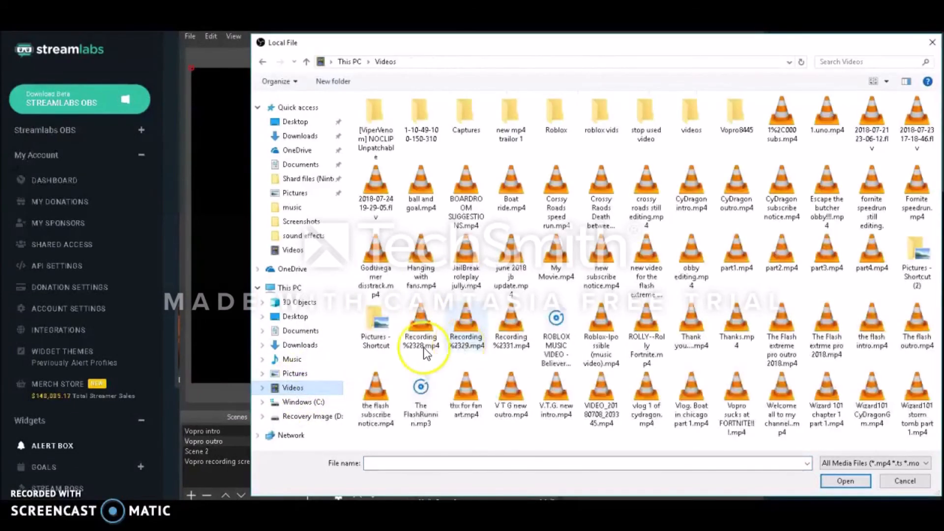
click(932, 42)
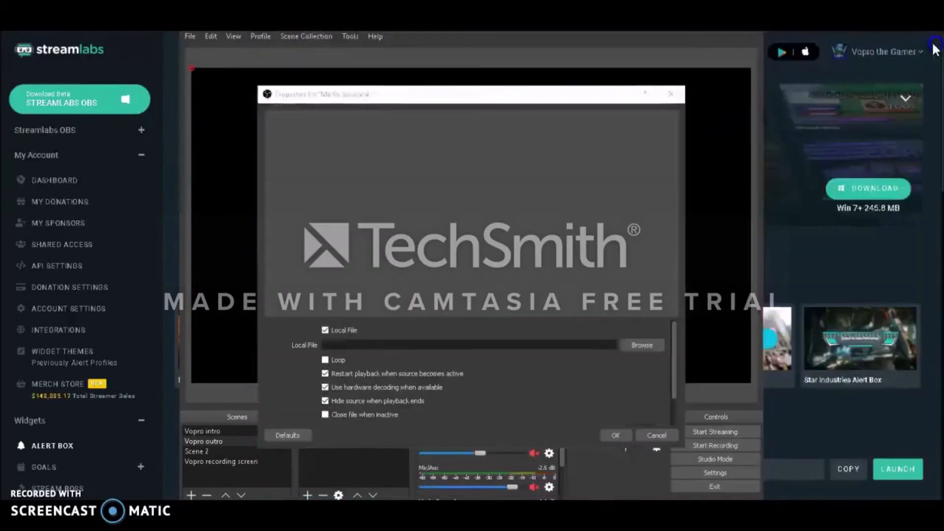
click(673, 95)
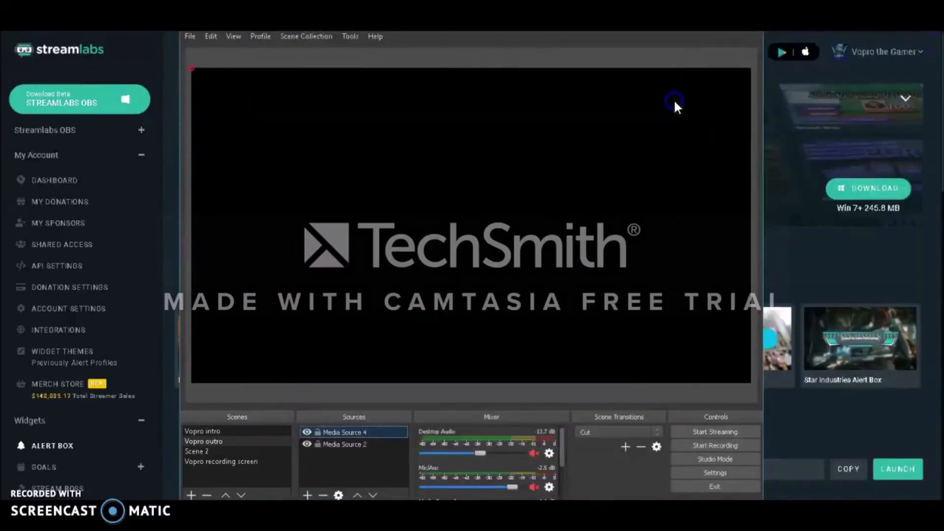
Replay the Vopro outro scene and open the properties of Media Source 4, closing them without choosing a file.
click(354, 445)
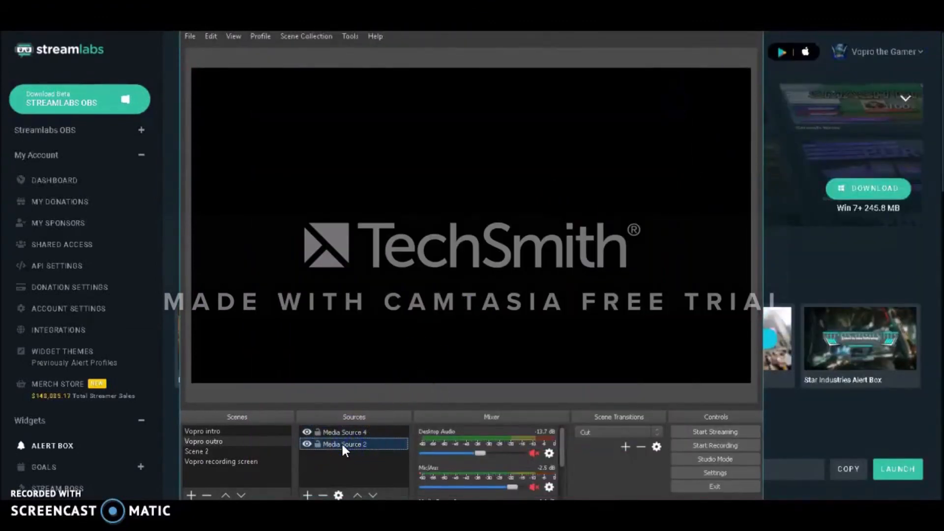
click(253, 432)
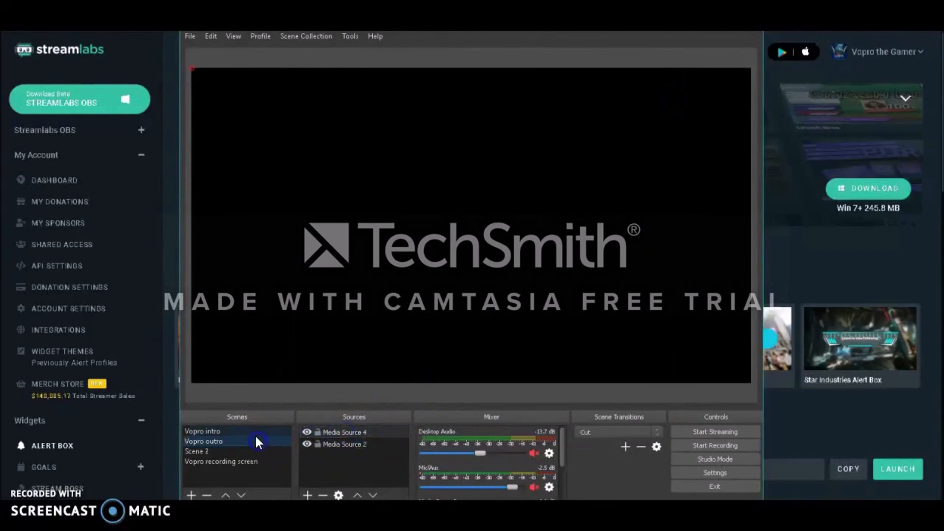
click(255, 440)
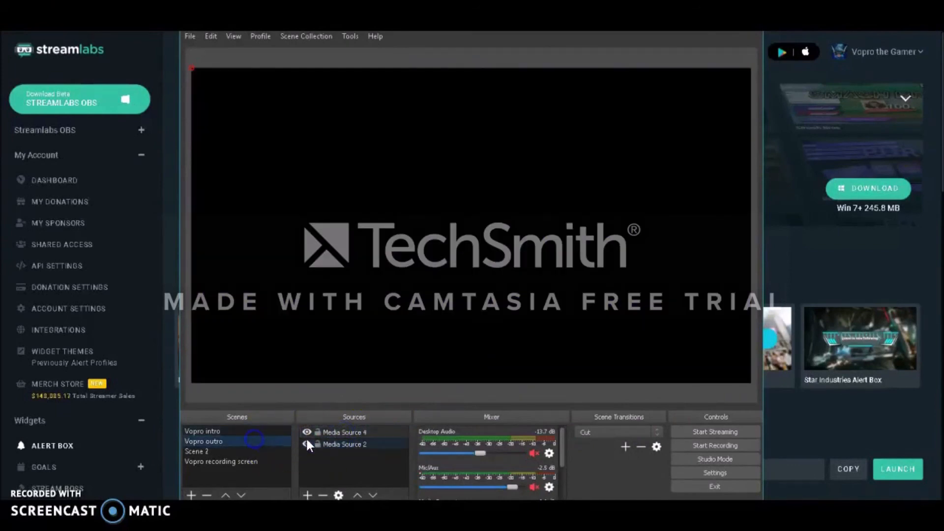
right_click(350, 431)
click(367, 425)
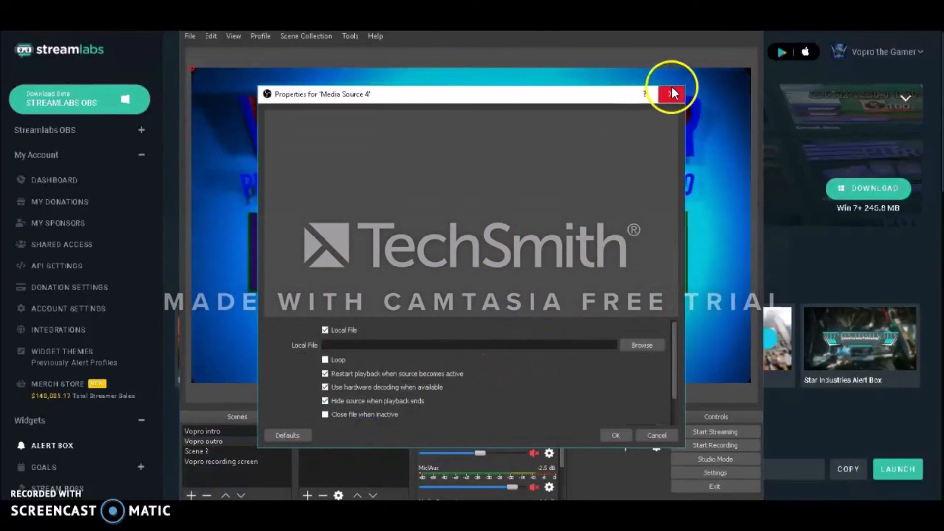
click(671, 94)
Remove the empty Media Source 4 from the Vopro outro scene.
right_click(355, 431)
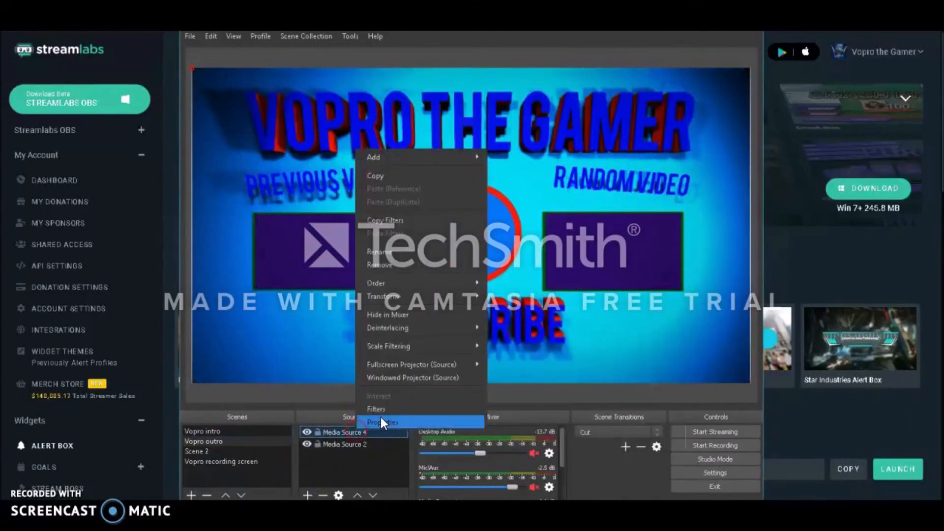
click(422, 265)
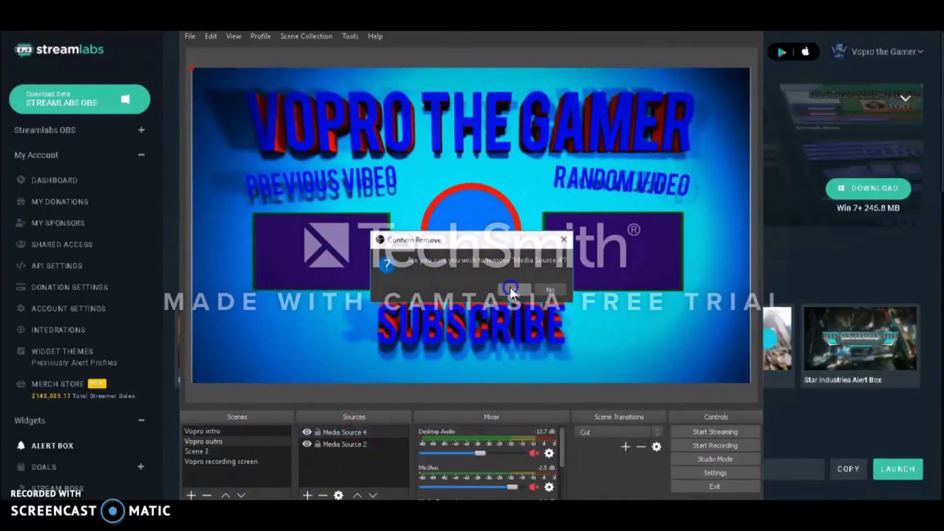
click(511, 288)
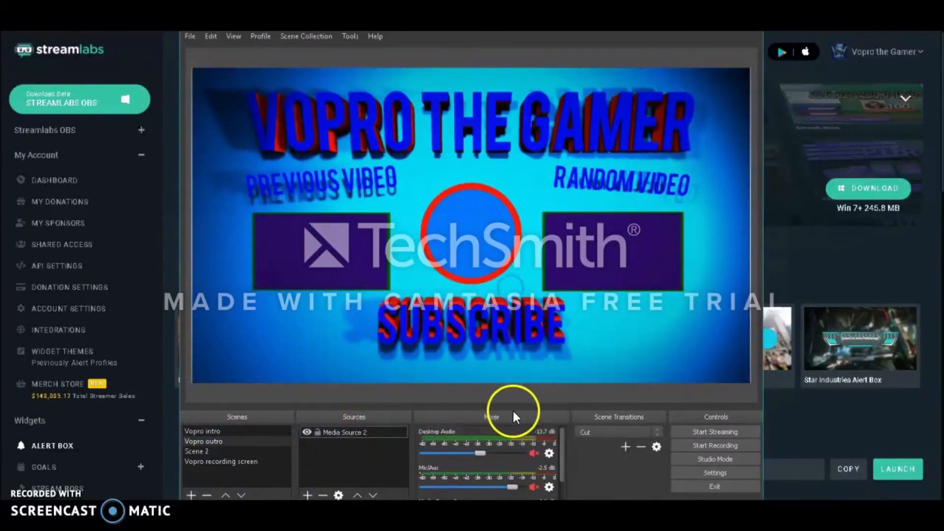
Show Scene 2 briefly, switch to the Vopro recording screen scene, deselect its source, and minimise OBS to reveal the Streamlabs page.
click(240, 452)
click(261, 394)
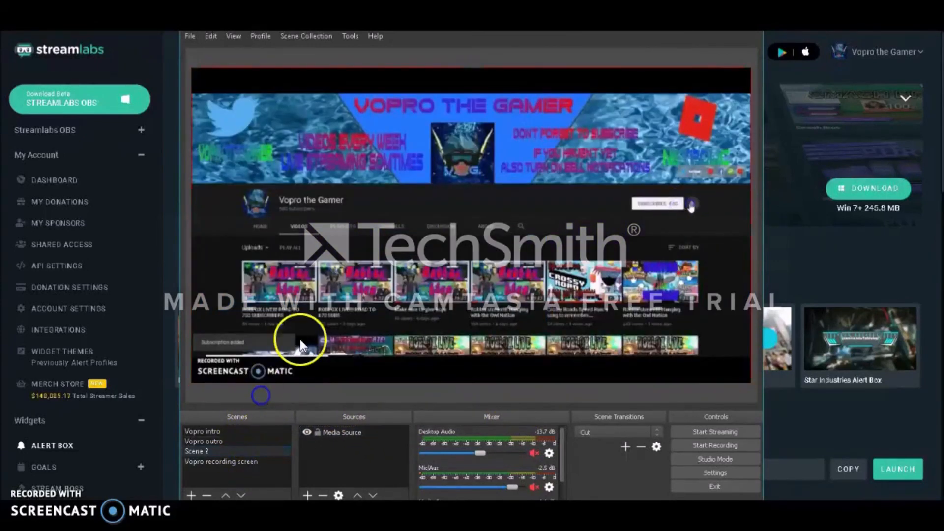
click(226, 460)
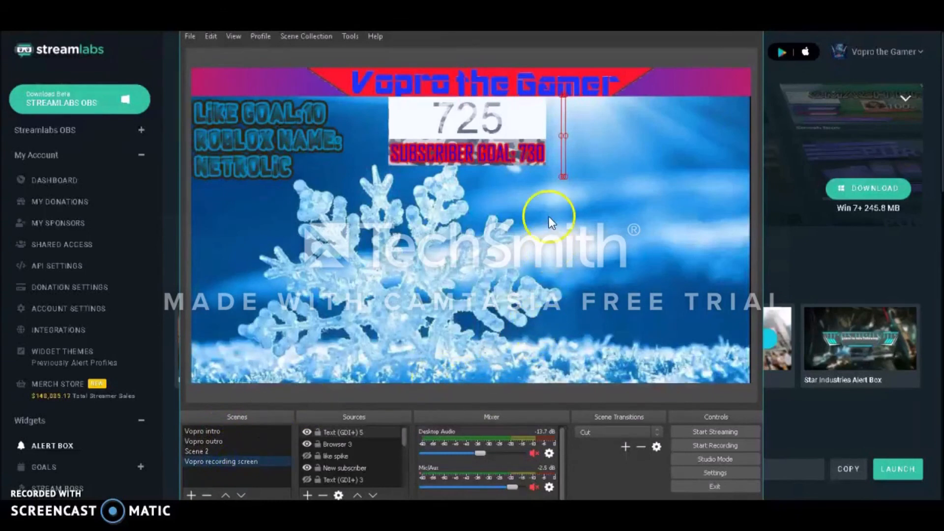
click(528, 397)
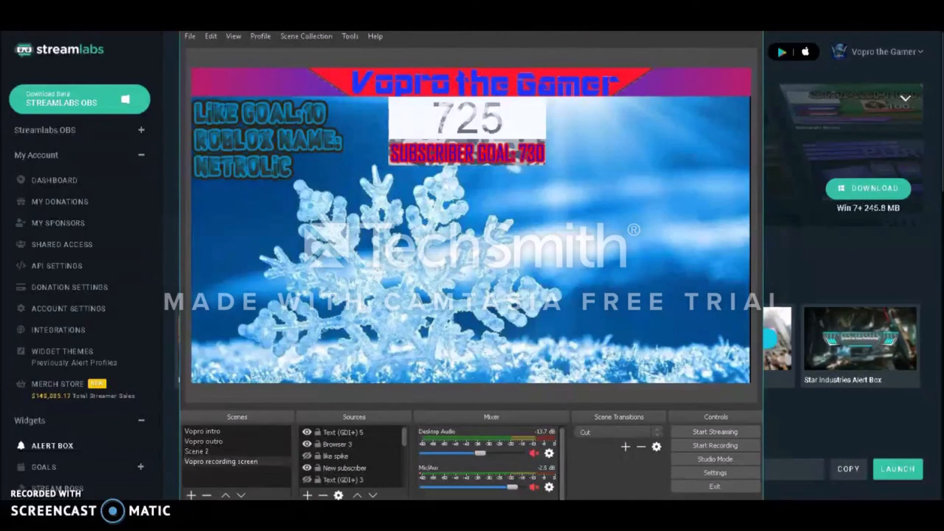
click(685, 20)
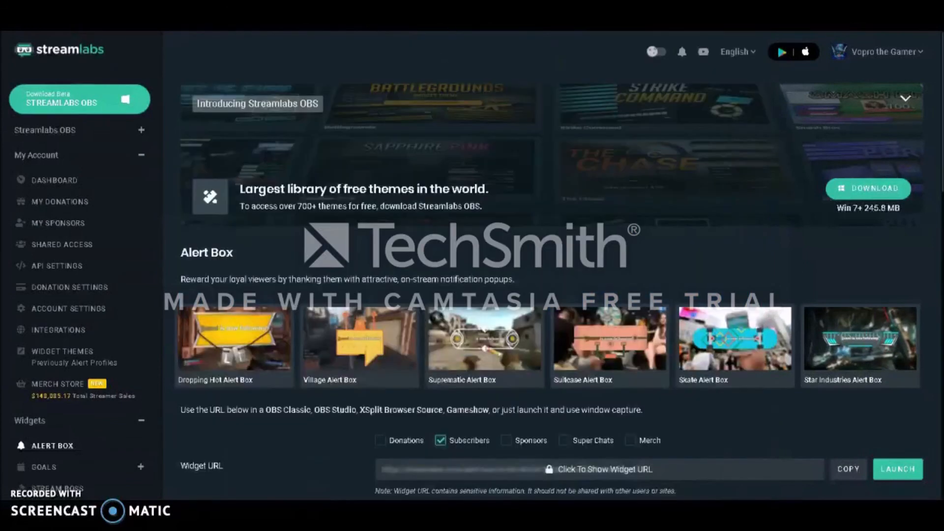